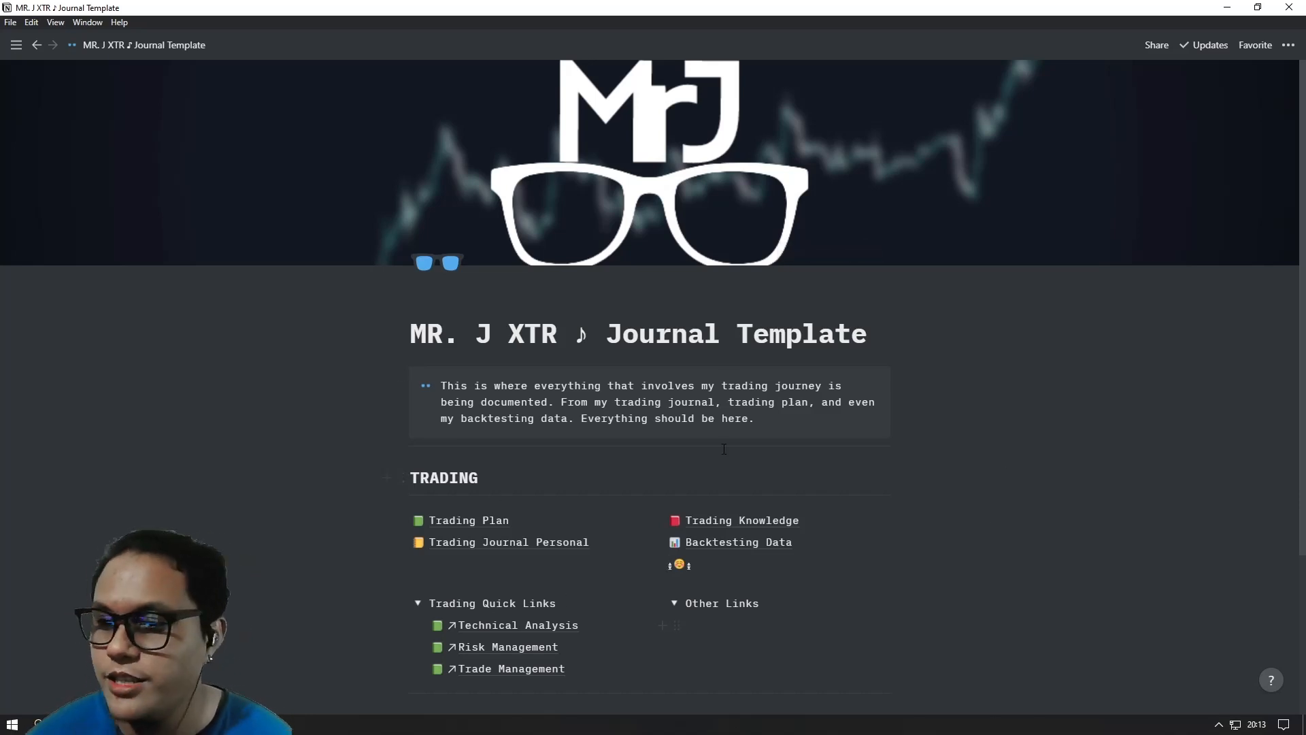
Step: Delete the stray emoji line beneath the Backtesting Data link on the main journal template page
{"action": "mouse_move", "coordinate": [34, 173]}
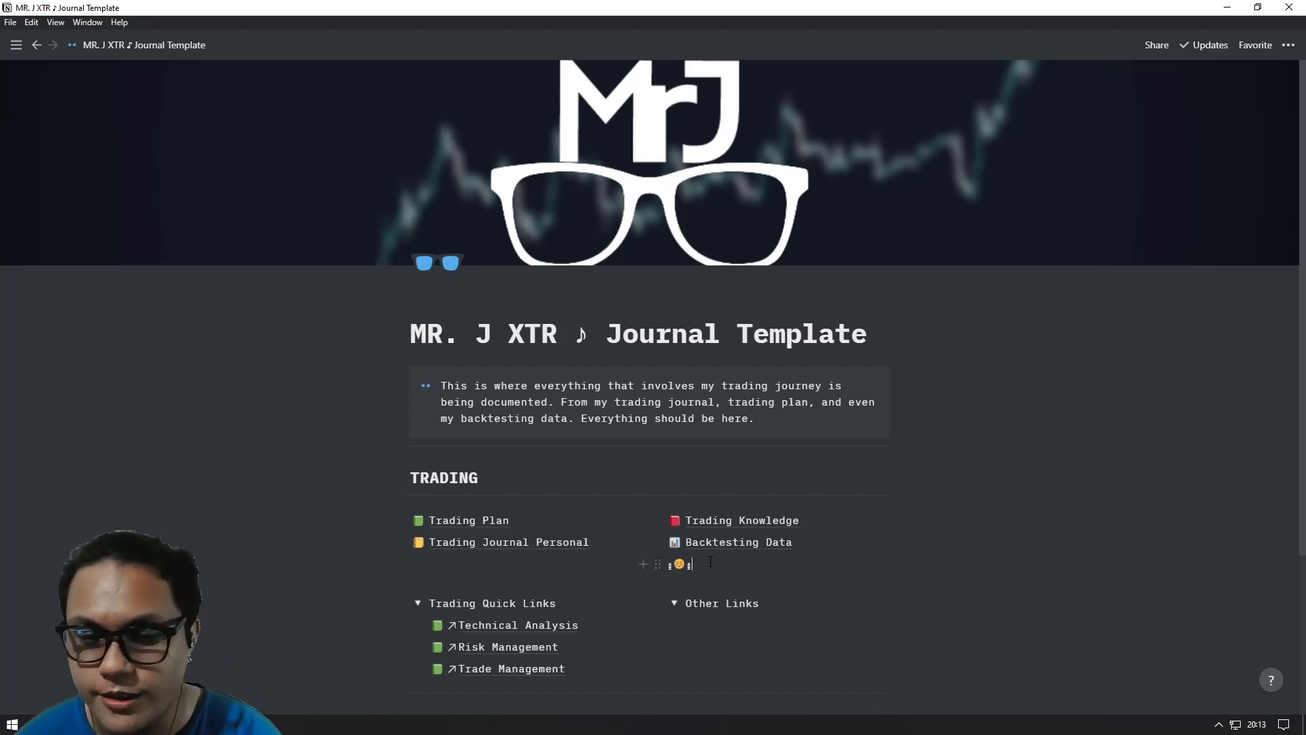
{"action": "key", "text": "BackSpace"}
{"action": "key", "text": "BackSpace"}
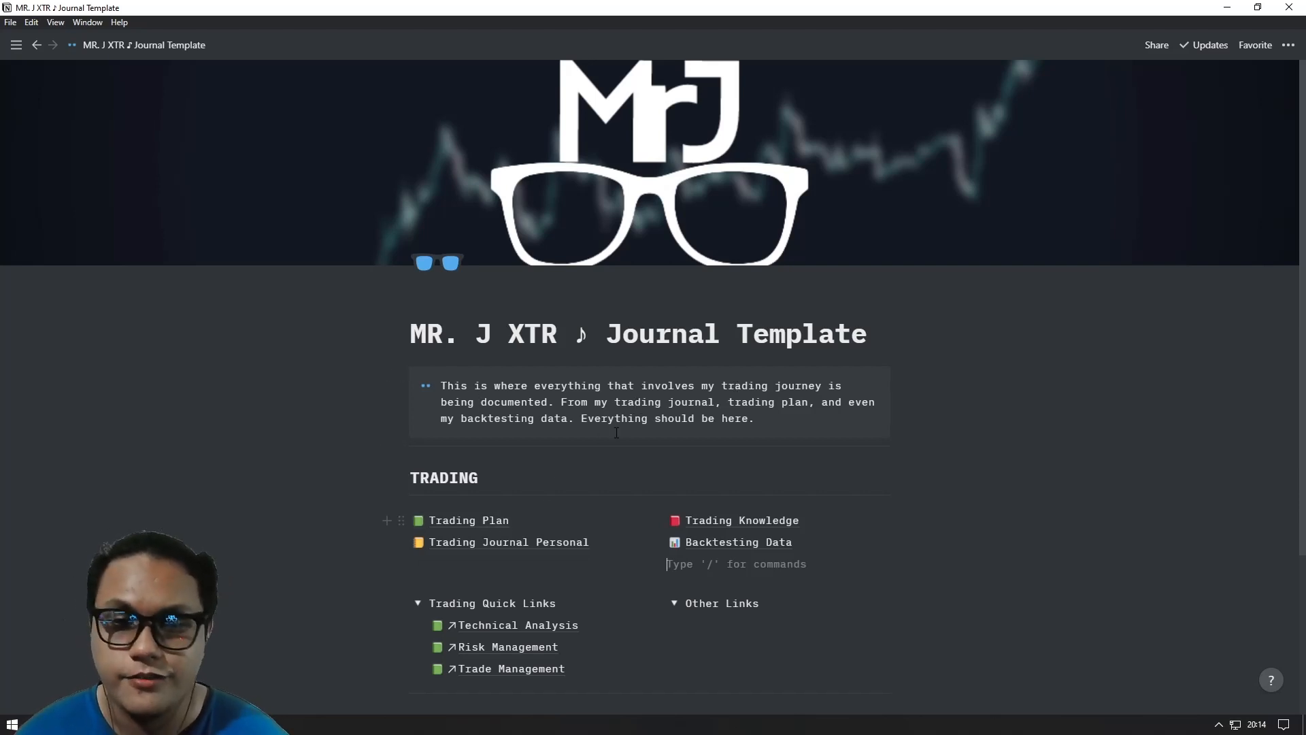
Step: Open the Trading Plan page and read through its trading times, pairs, technical analysis, risk management, trade management and journaling rules
{"action": "left_click", "coordinate": [479, 525]}
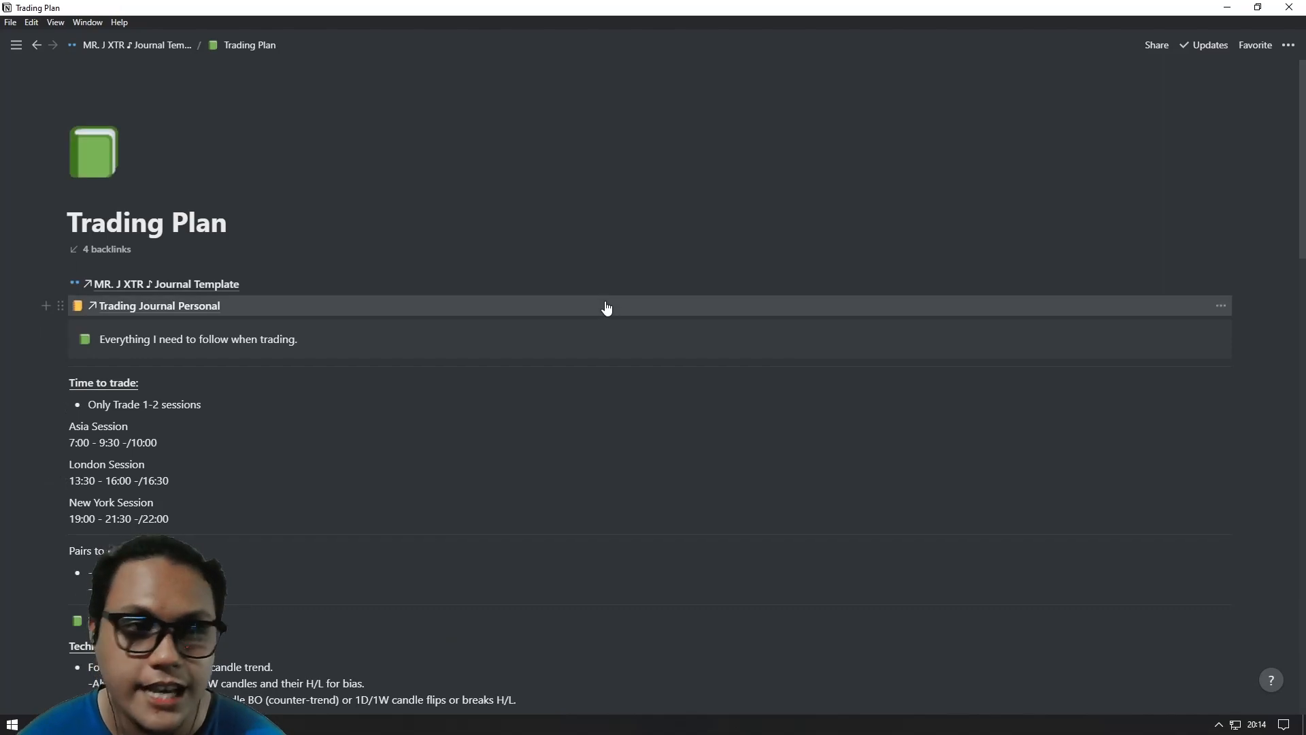
{"action": "scroll", "coordinate": [196, 342], "scroll_direction": "down", "scroll_amount": 4}
{"action": "scroll", "coordinate": [138, 207], "scroll_direction": "up", "scroll_amount": 1}
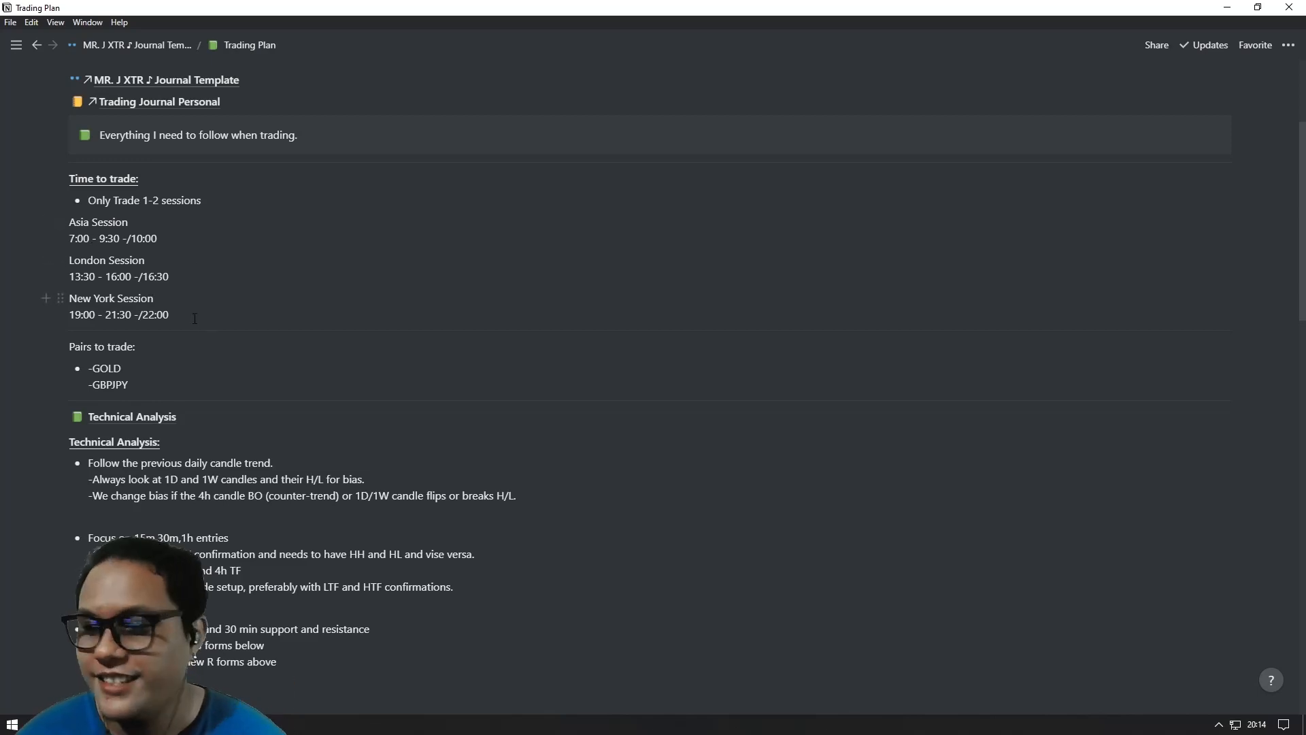
{"action": "scroll", "coordinate": [194, 318], "scroll_direction": "down", "scroll_amount": 3}
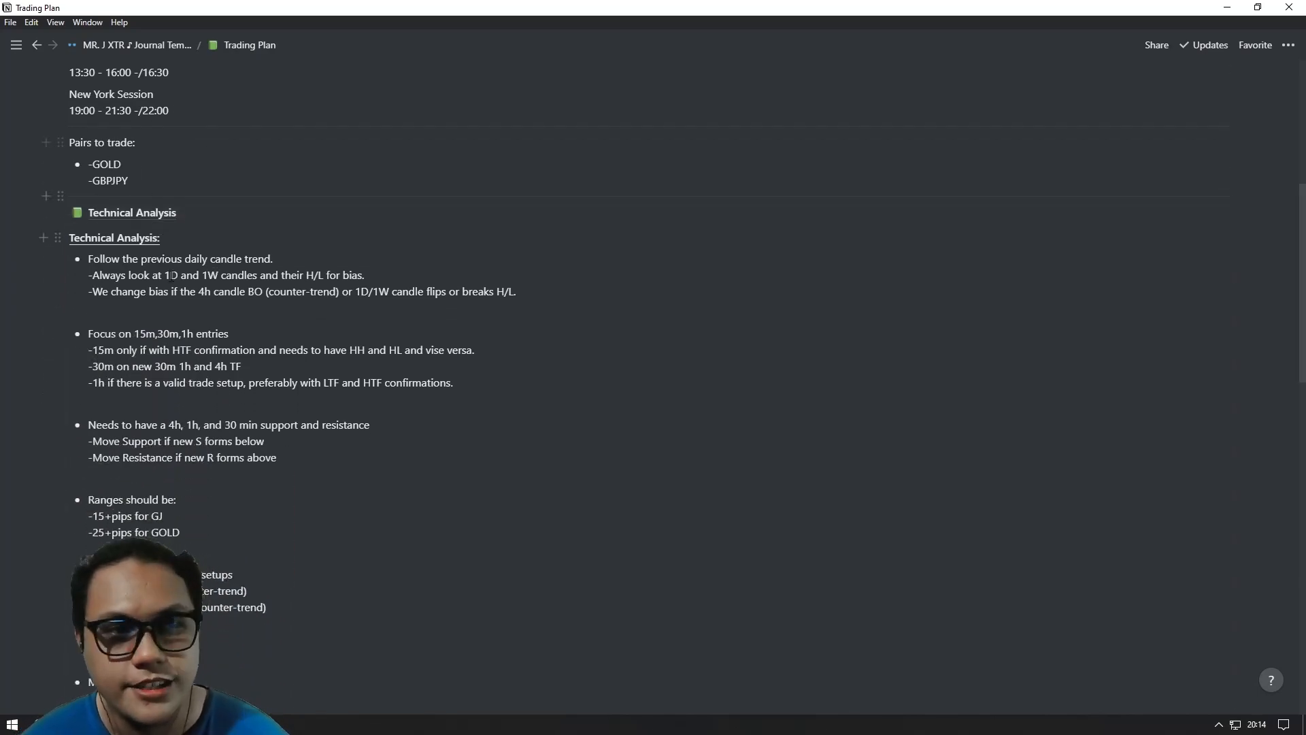
{"action": "scroll", "coordinate": [172, 275], "scroll_direction": "down", "scroll_amount": 4}
{"action": "scroll", "coordinate": [224, 355], "scroll_direction": "up", "scroll_amount": 1}
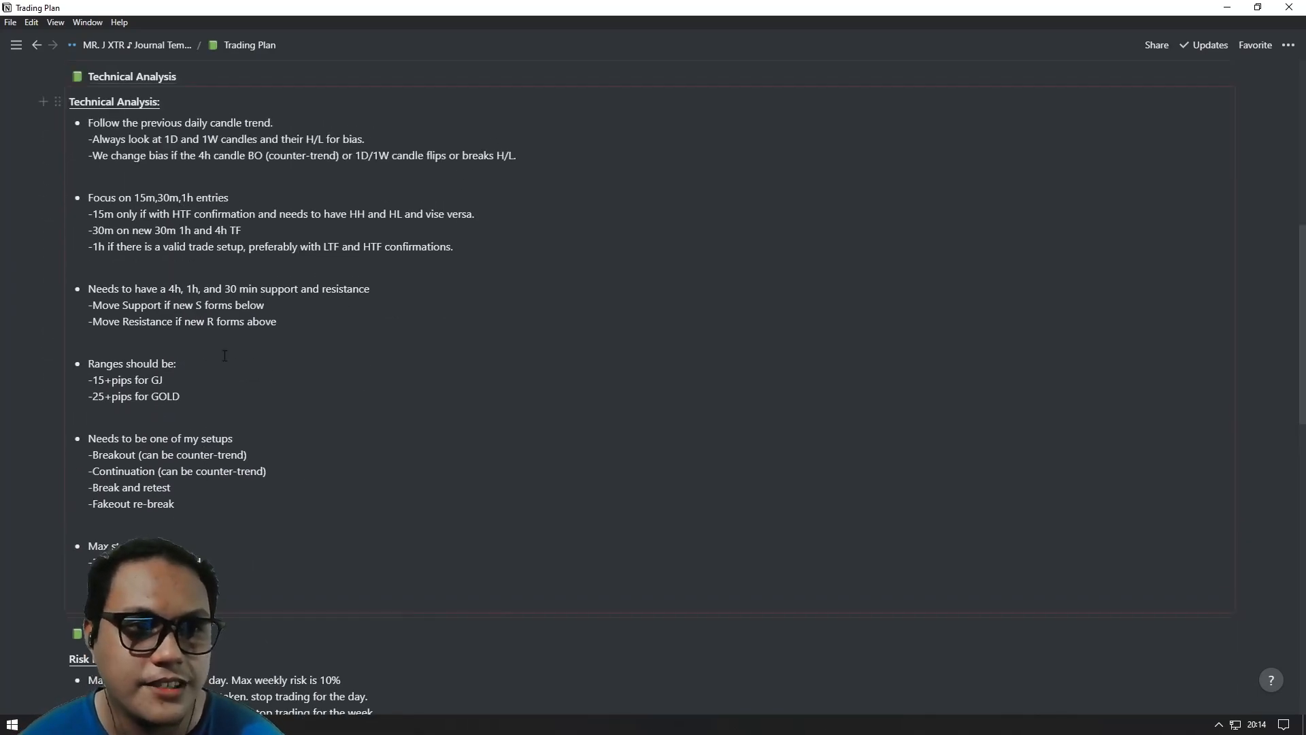
{"action": "scroll", "coordinate": [225, 355], "scroll_direction": "down", "scroll_amount": 5}
{"action": "scroll", "coordinate": [149, 346], "scroll_direction": "down", "scroll_amount": 6}
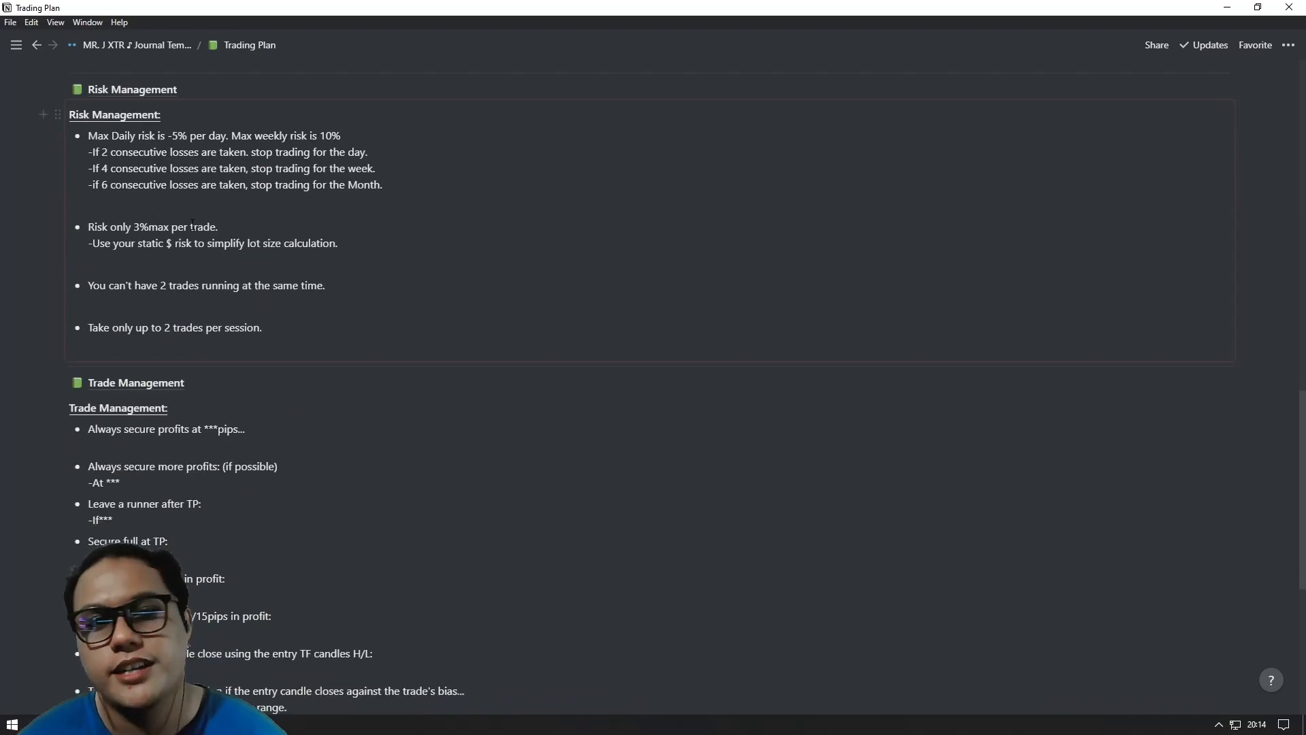
{"action": "scroll", "coordinate": [149, 303], "scroll_direction": "down", "scroll_amount": 3}
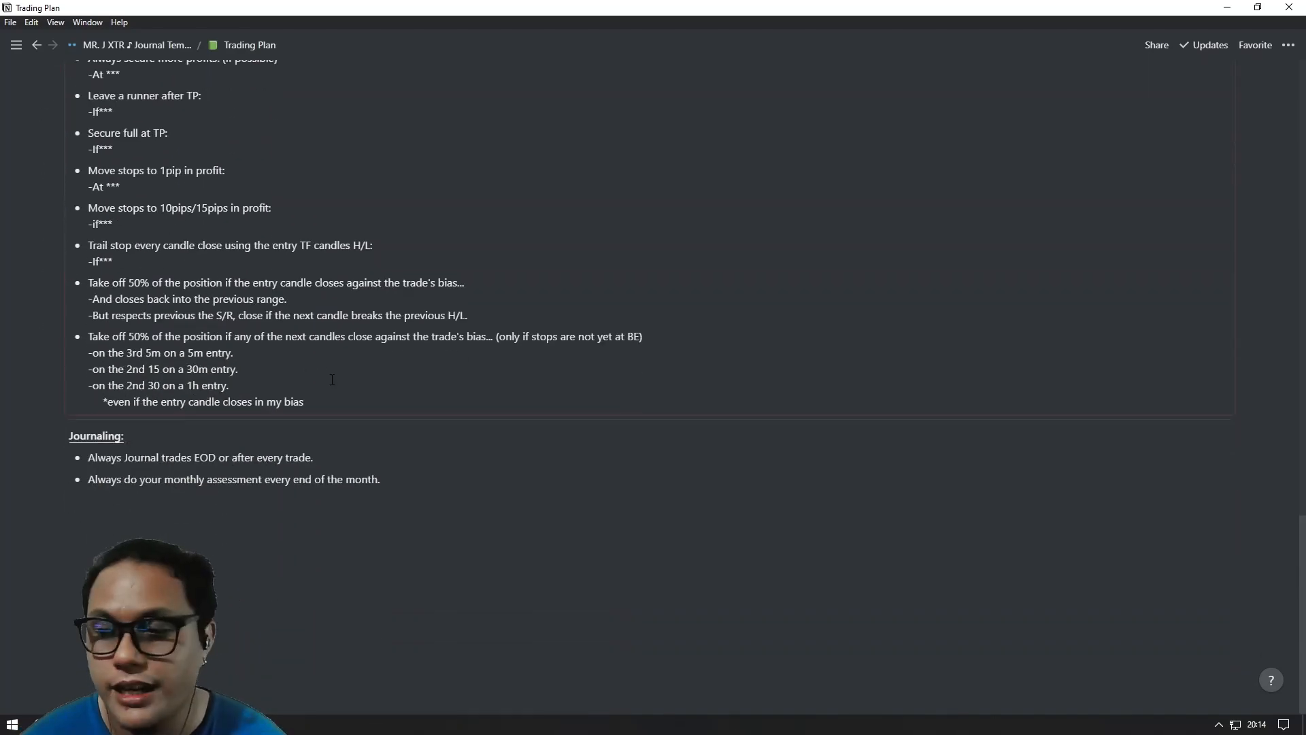
{"action": "scroll", "coordinate": [255, 275], "scroll_direction": "up", "scroll_amount": 2}
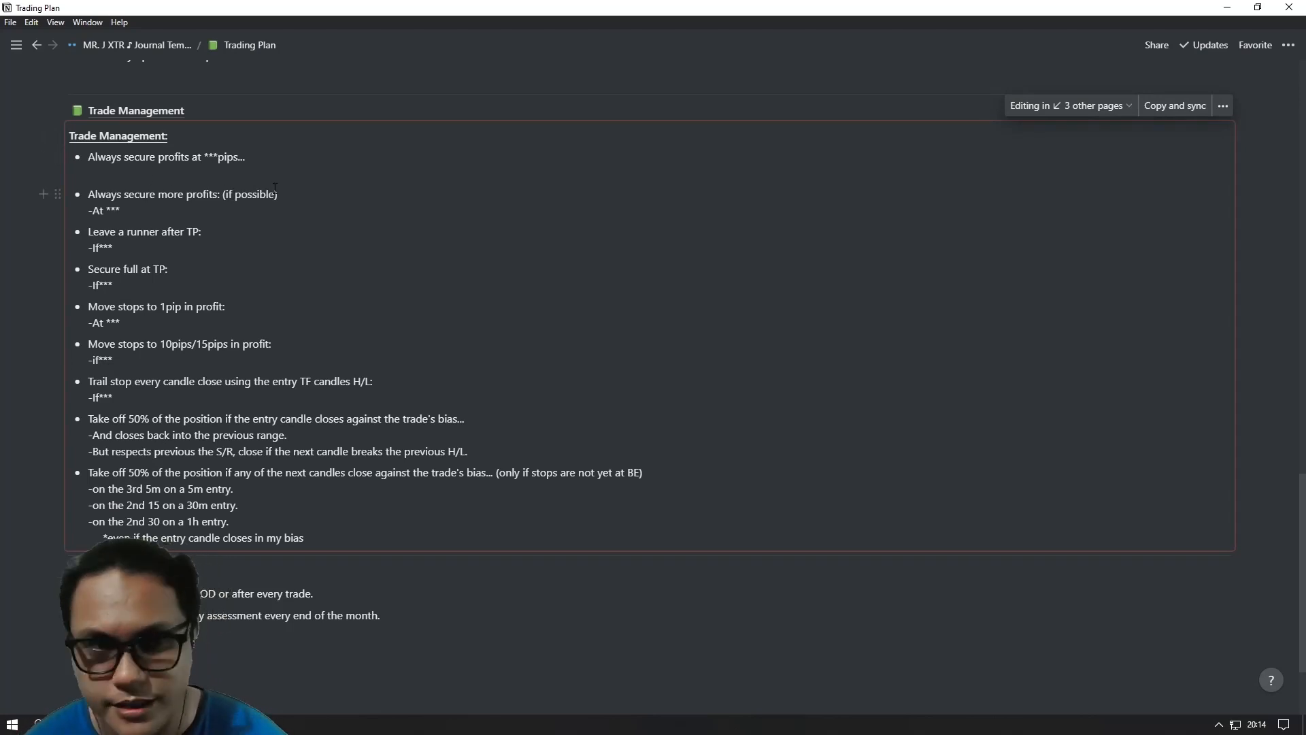
Step: Examine the Trade Management placeholder rules and the Journaling rules near the end of the Trading Plan
{"action": "left_click", "coordinate": [266, 221]}
{"action": "left_click", "coordinate": [137, 207]}
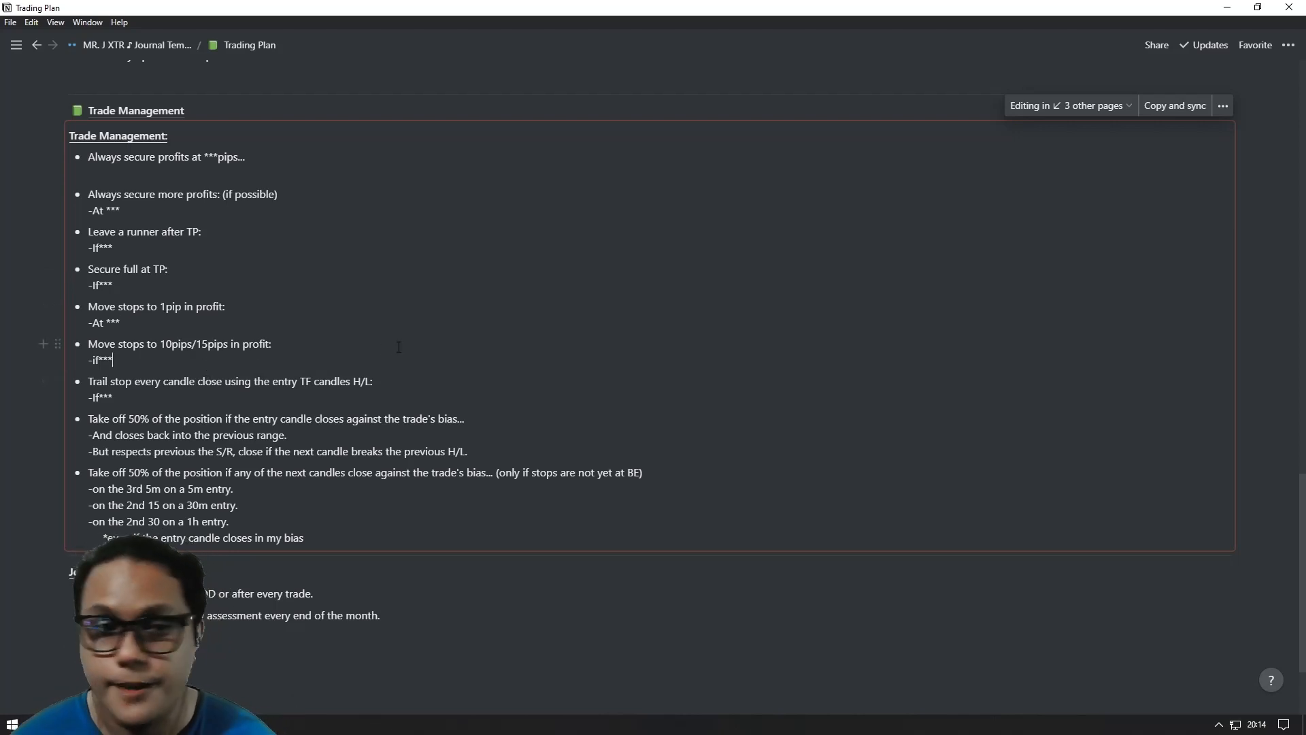
{"action": "scroll", "coordinate": [398, 347], "scroll_direction": "down", "scroll_amount": 2}
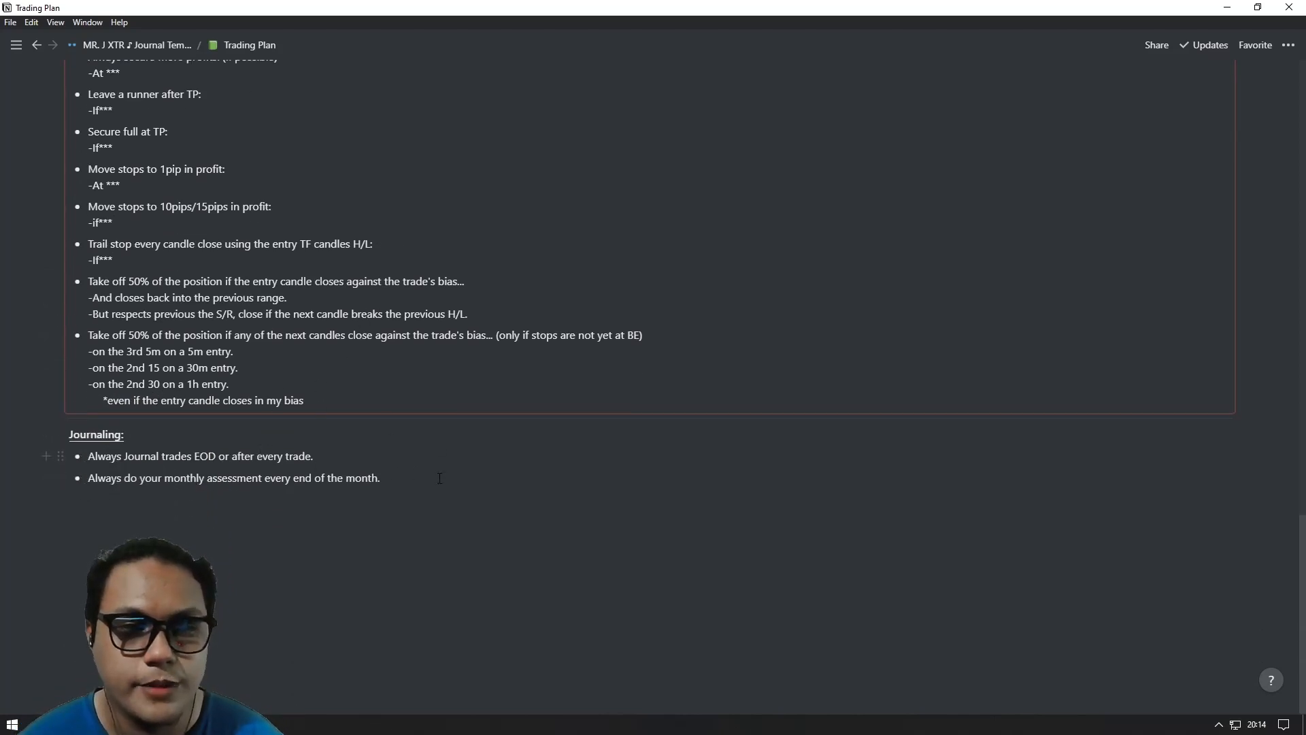
{"action": "left_click", "coordinate": [226, 495]}
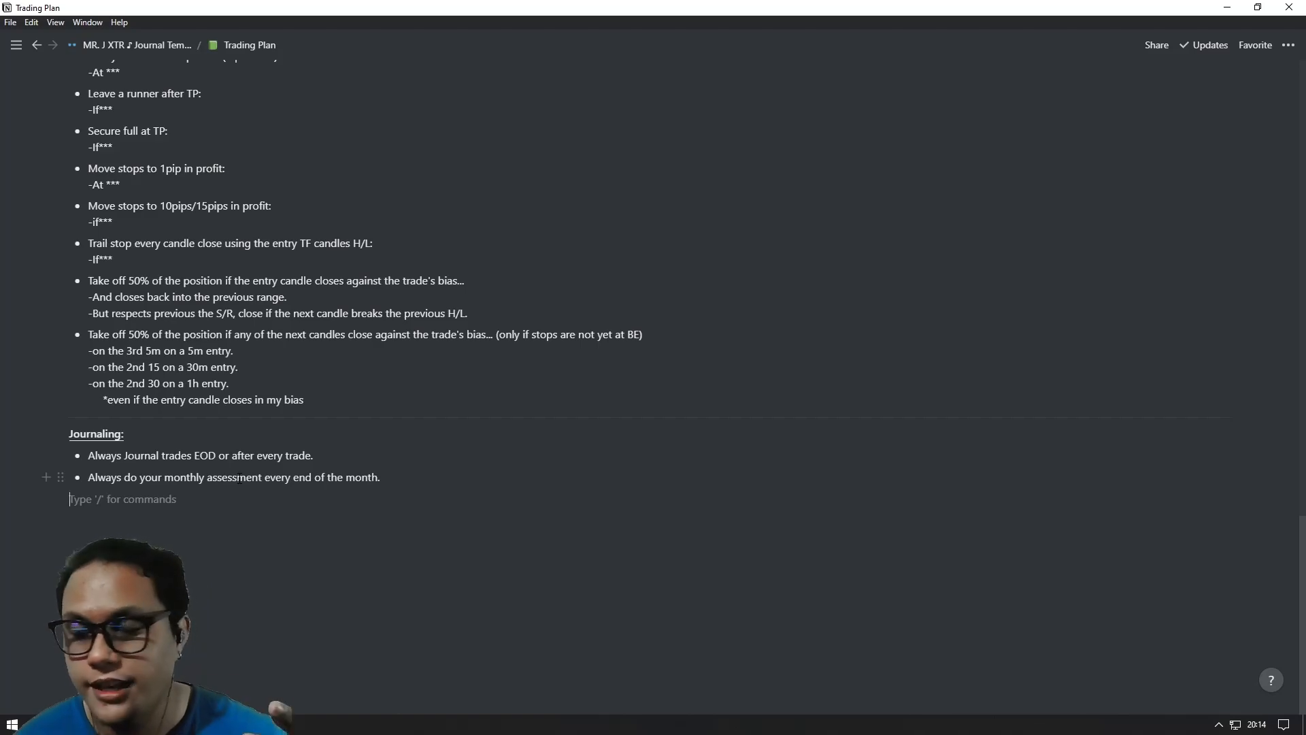
{"action": "left_click", "coordinate": [325, 477]}
Step: Return to the start of the Trading Plan and follow its link back to the main journal template page
{"action": "scroll", "coordinate": [327, 474], "scroll_direction": "up", "scroll_amount": 20}
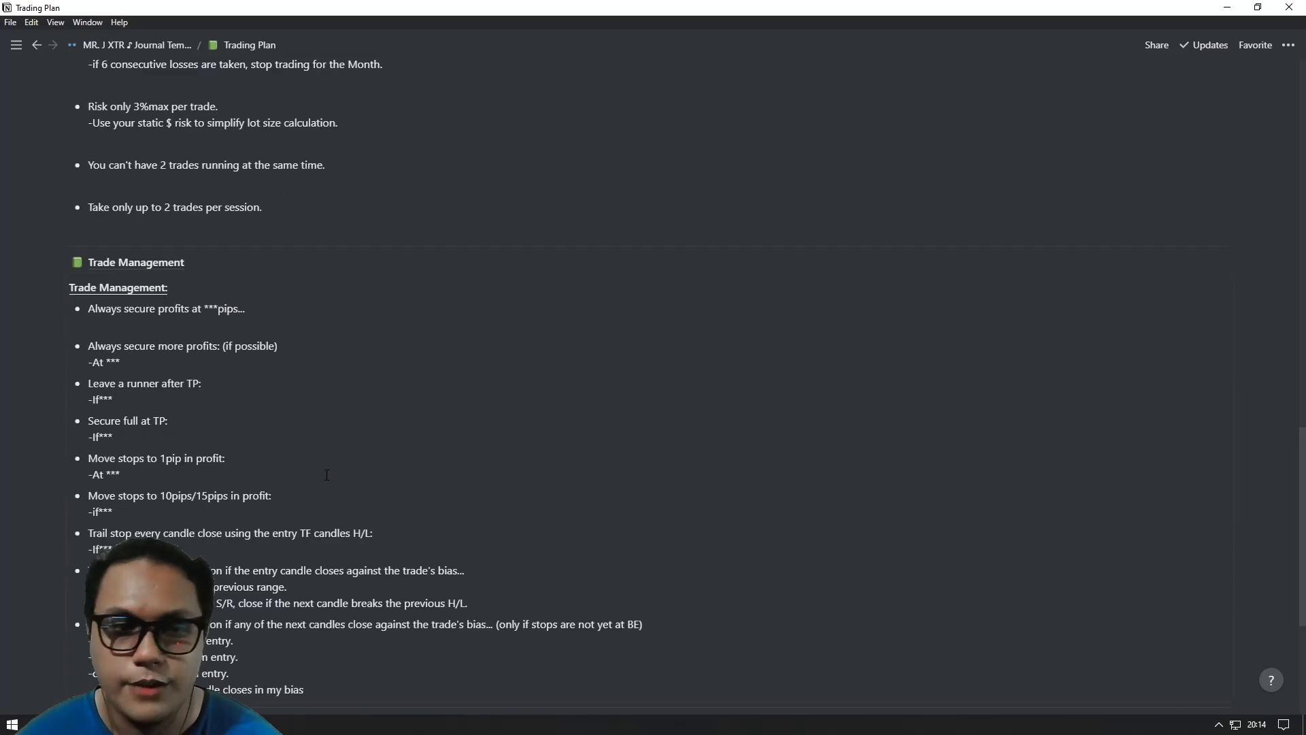
{"action": "scroll", "coordinate": [218, 382], "scroll_direction": "up", "scroll_amount": 3}
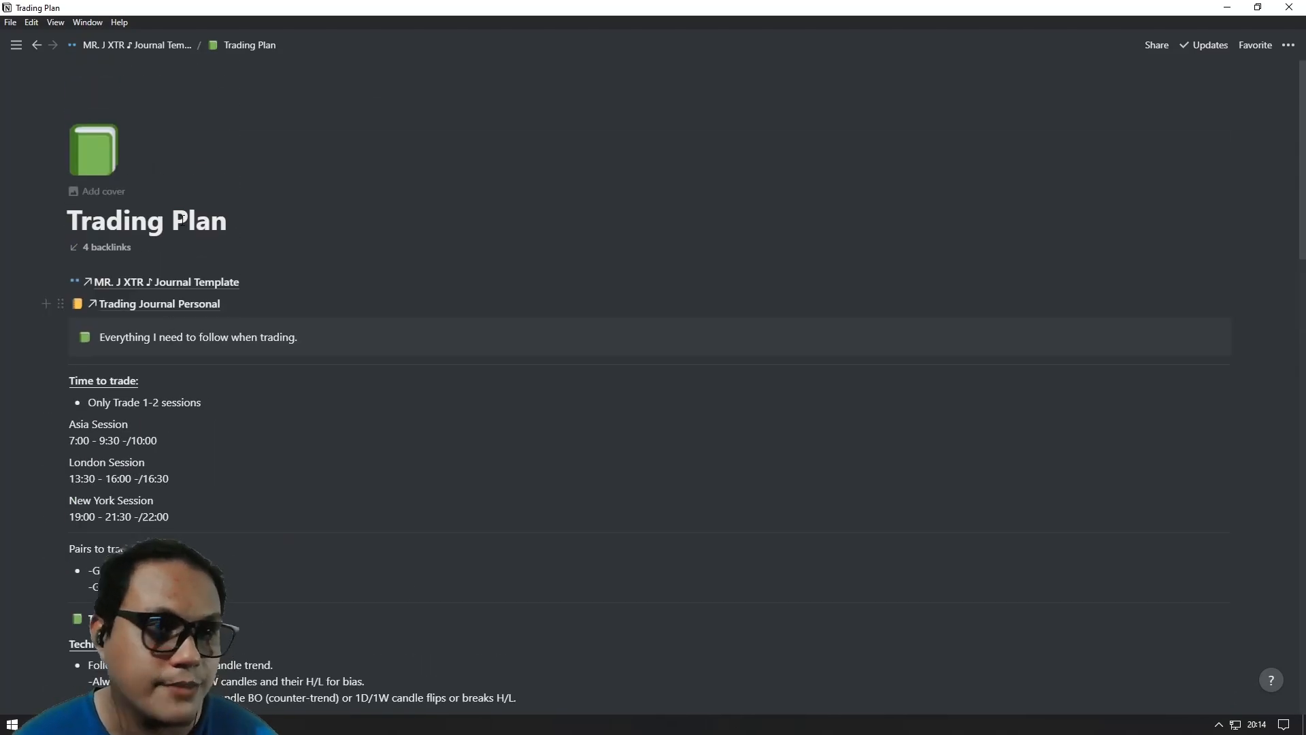
{"action": "scroll", "coordinate": [232, 239], "scroll_direction": "down", "scroll_amount": 3}
{"action": "scroll", "coordinate": [291, 227], "scroll_direction": "up", "scroll_amount": 4}
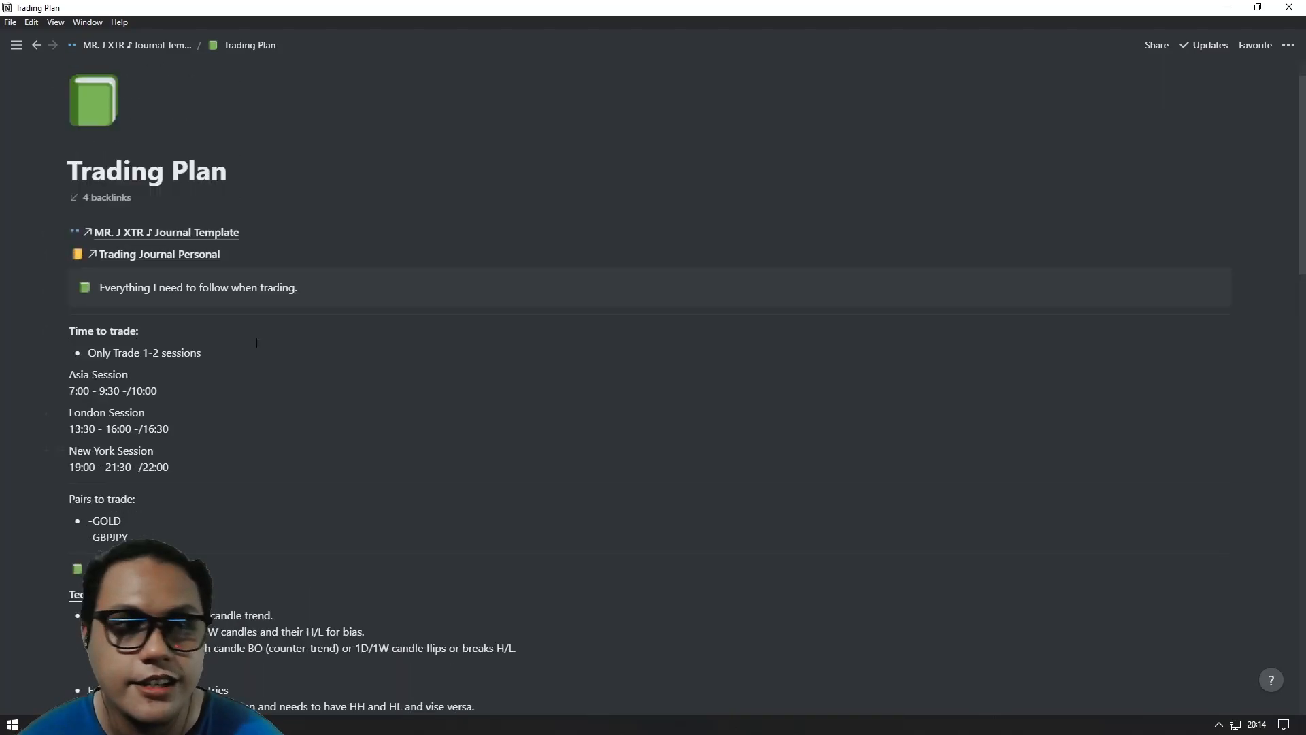
{"action": "left_click", "coordinate": [175, 281]}
Step: Open the Trading Knowledge page and browse the block types available beneath its callout, without inserting one
{"action": "scroll", "coordinate": [301, 312], "scroll_direction": "down", "scroll_amount": 3}
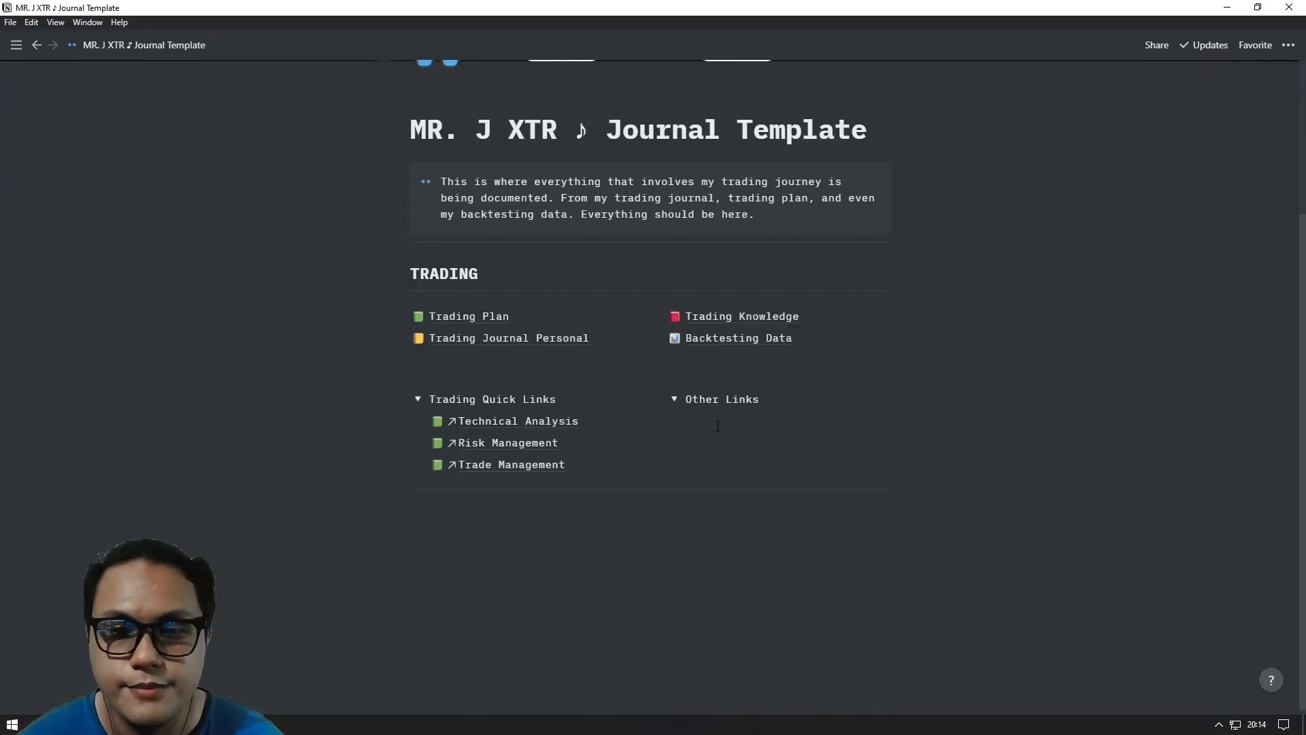
{"action": "left_click", "coordinate": [737, 317]}
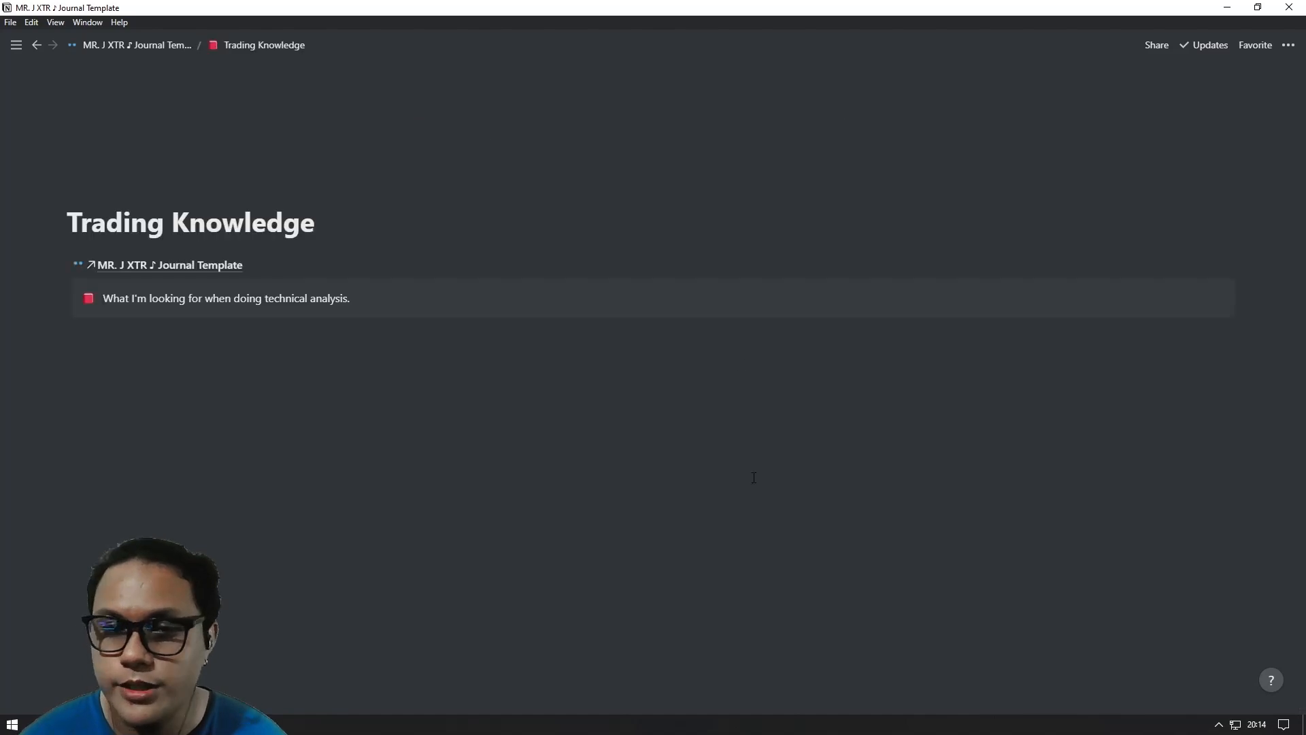
{"action": "left_click", "coordinate": [526, 381]}
{"action": "left_click", "coordinate": [54, 332]}
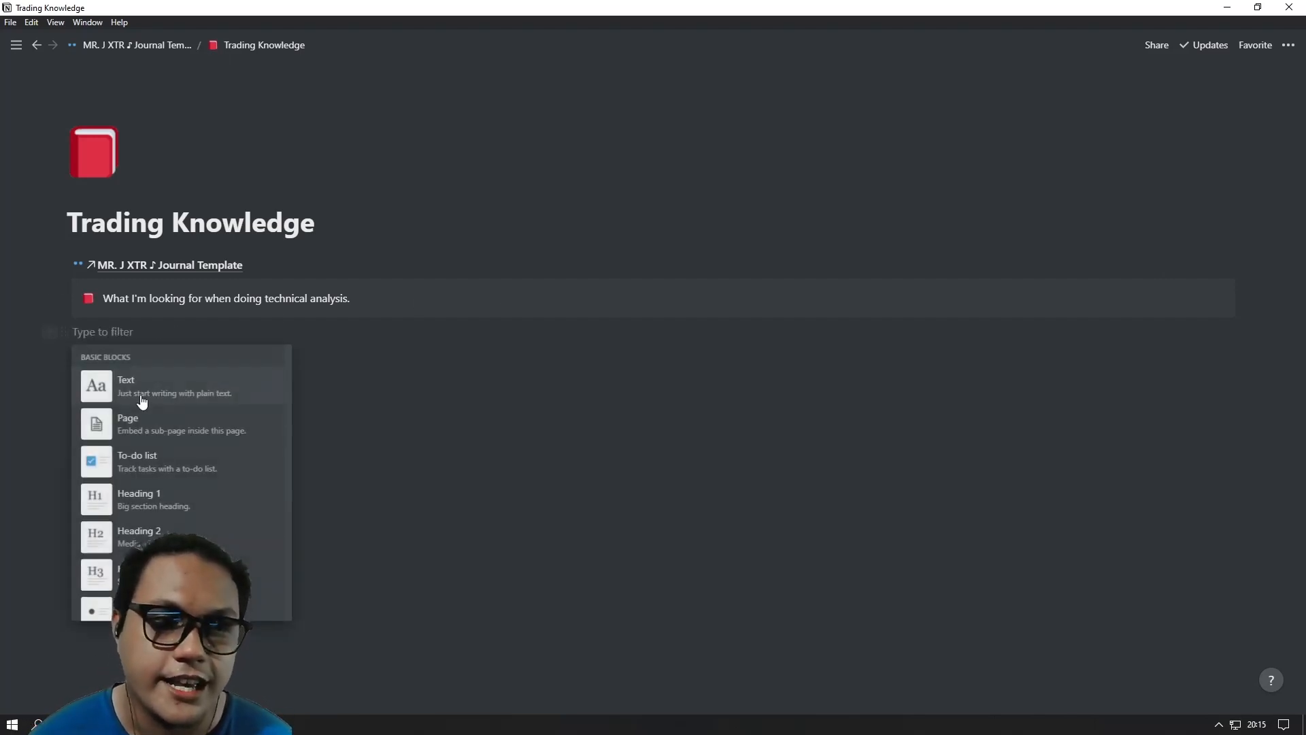
{"action": "scroll", "coordinate": [204, 431], "scroll_direction": "down", "scroll_amount": 2}
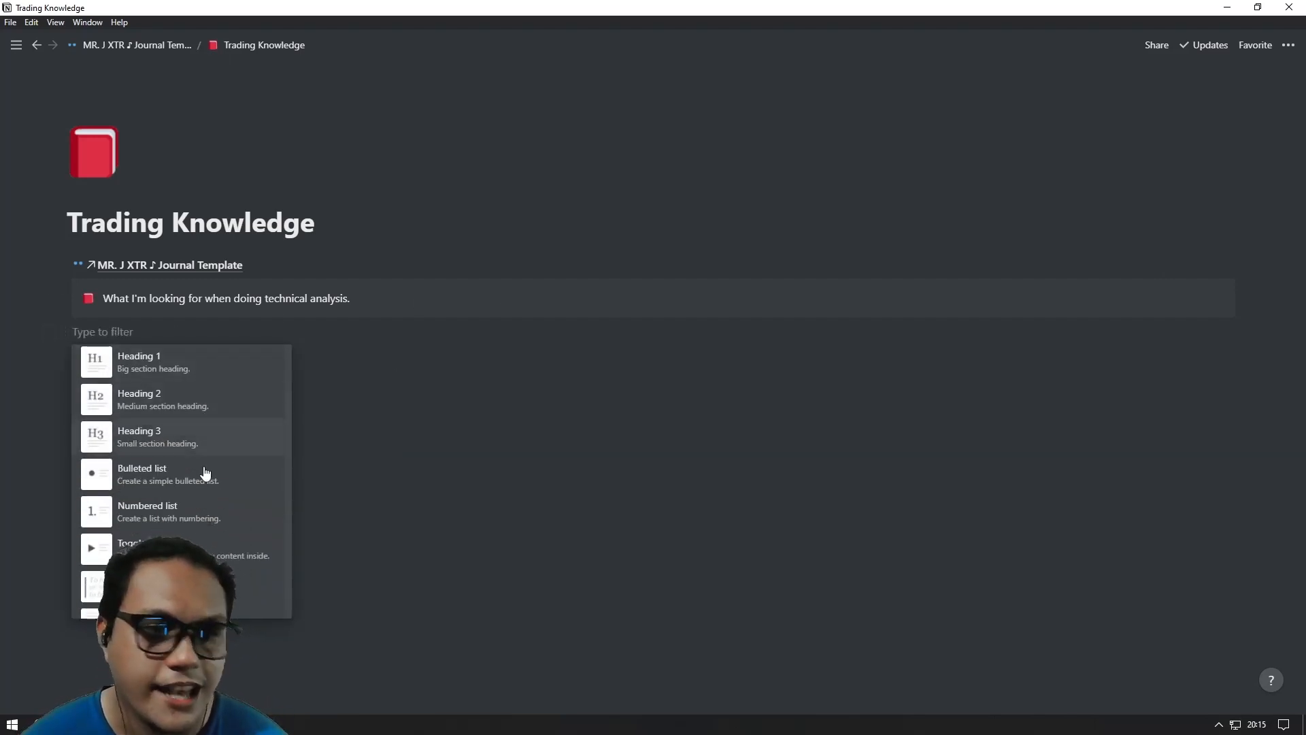
{"action": "scroll", "coordinate": [204, 472], "scroll_direction": "down", "scroll_amount": 1}
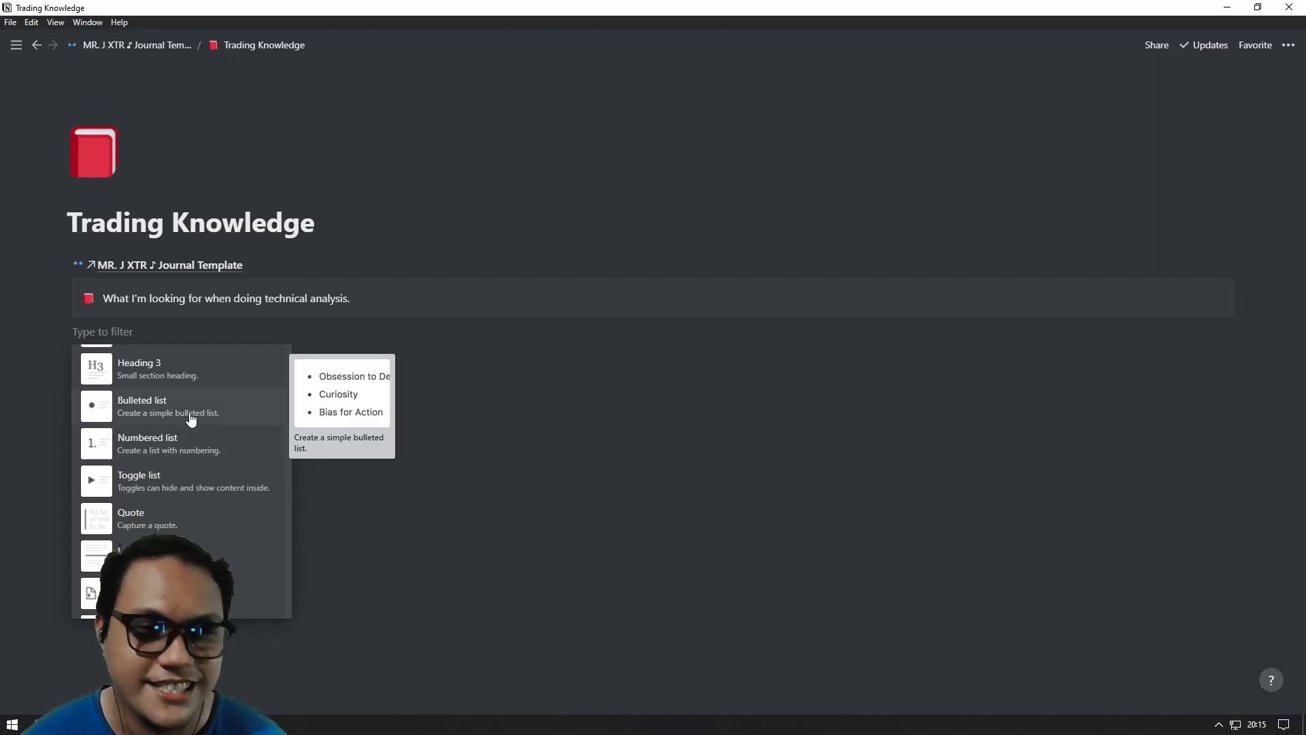
{"action": "scroll", "coordinate": [213, 496], "scroll_direction": "down", "scroll_amount": 2}
{"action": "scroll", "coordinate": [180, 449], "scroll_direction": "down", "scroll_amount": 2}
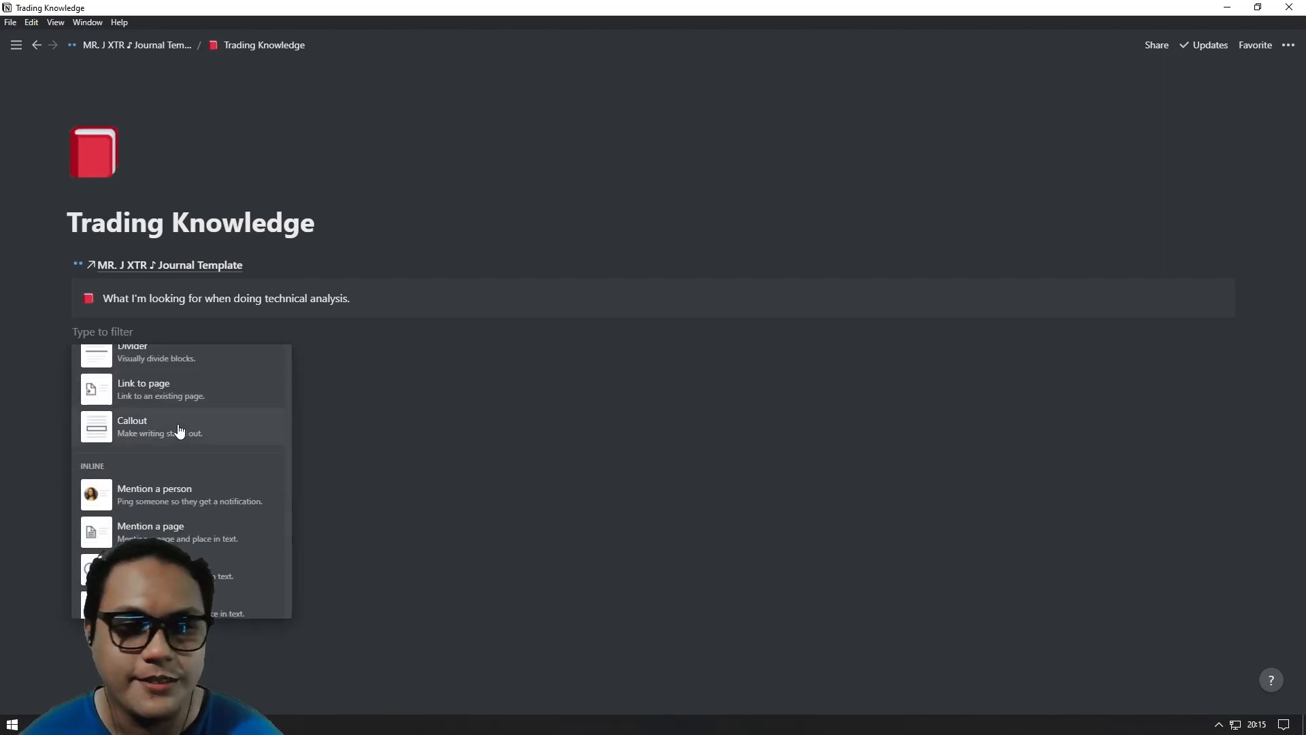
{"action": "scroll", "coordinate": [180, 431], "scroll_direction": "down", "scroll_amount": 6}
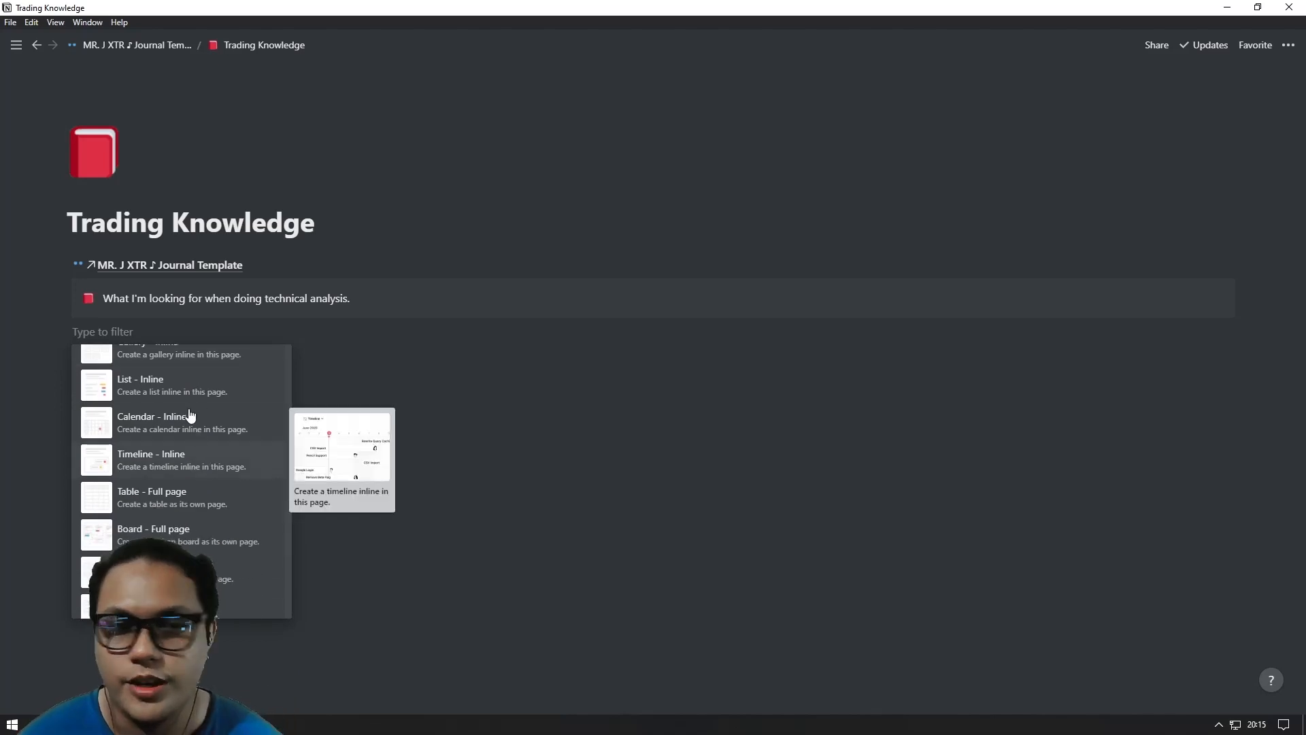
{"action": "scroll", "coordinate": [204, 439], "scroll_direction": "up", "scroll_amount": 2}
{"action": "scroll", "coordinate": [224, 500], "scroll_direction": "down", "scroll_amount": 3}
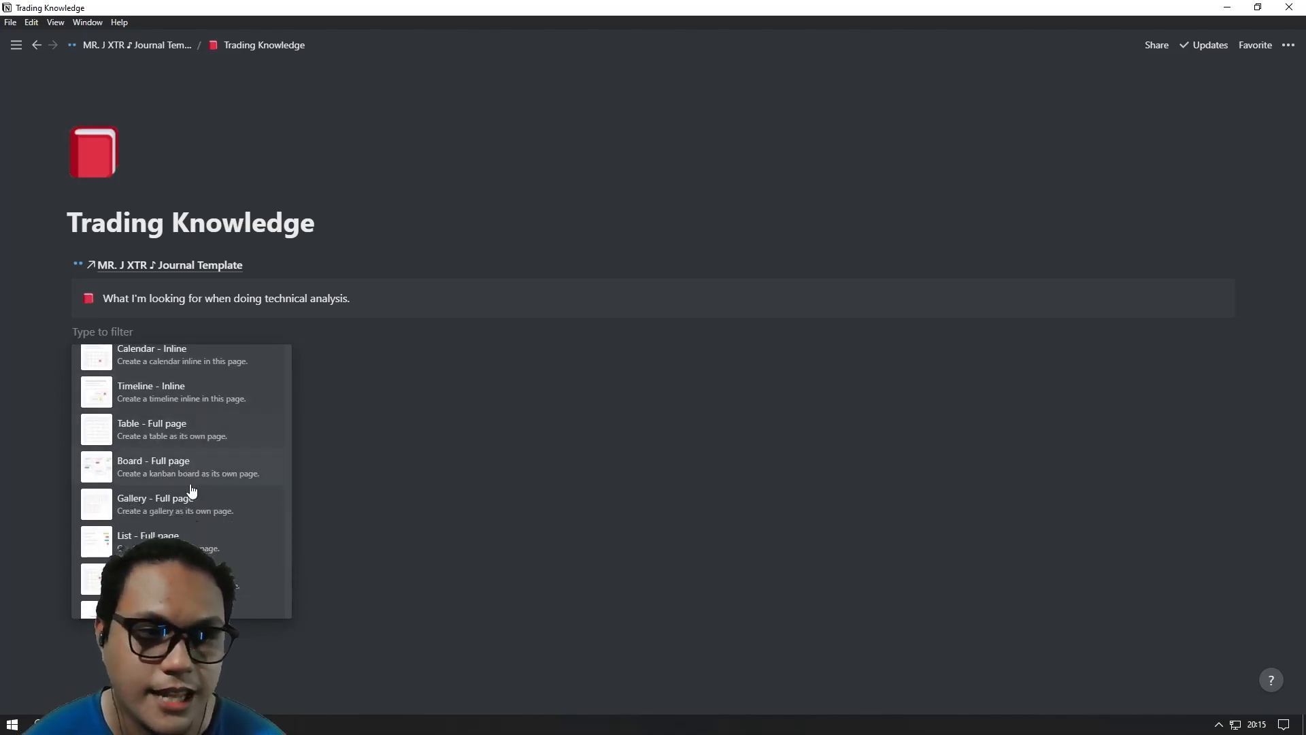
{"action": "scroll", "coordinate": [191, 489], "scroll_direction": "down", "scroll_amount": 3}
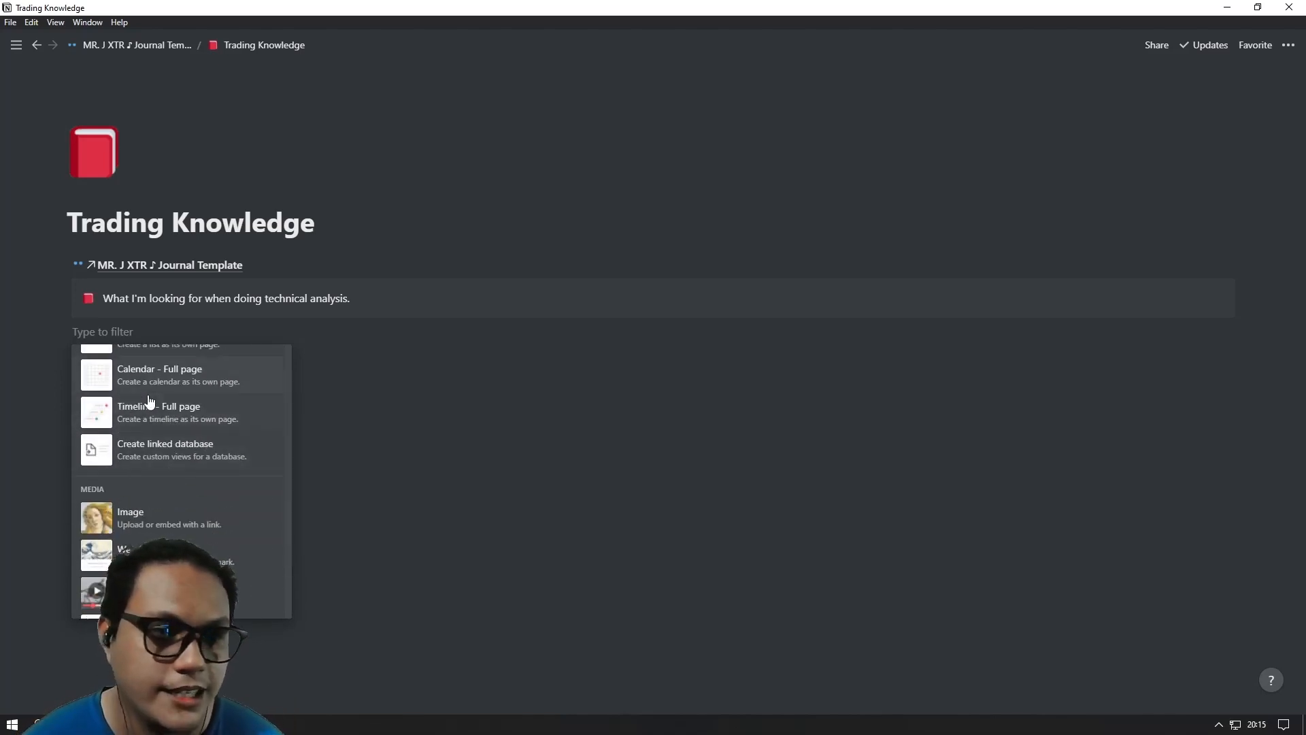
{"action": "scroll", "coordinate": [224, 585], "scroll_direction": "down", "scroll_amount": 1}
{"action": "left_click", "coordinate": [533, 519]}
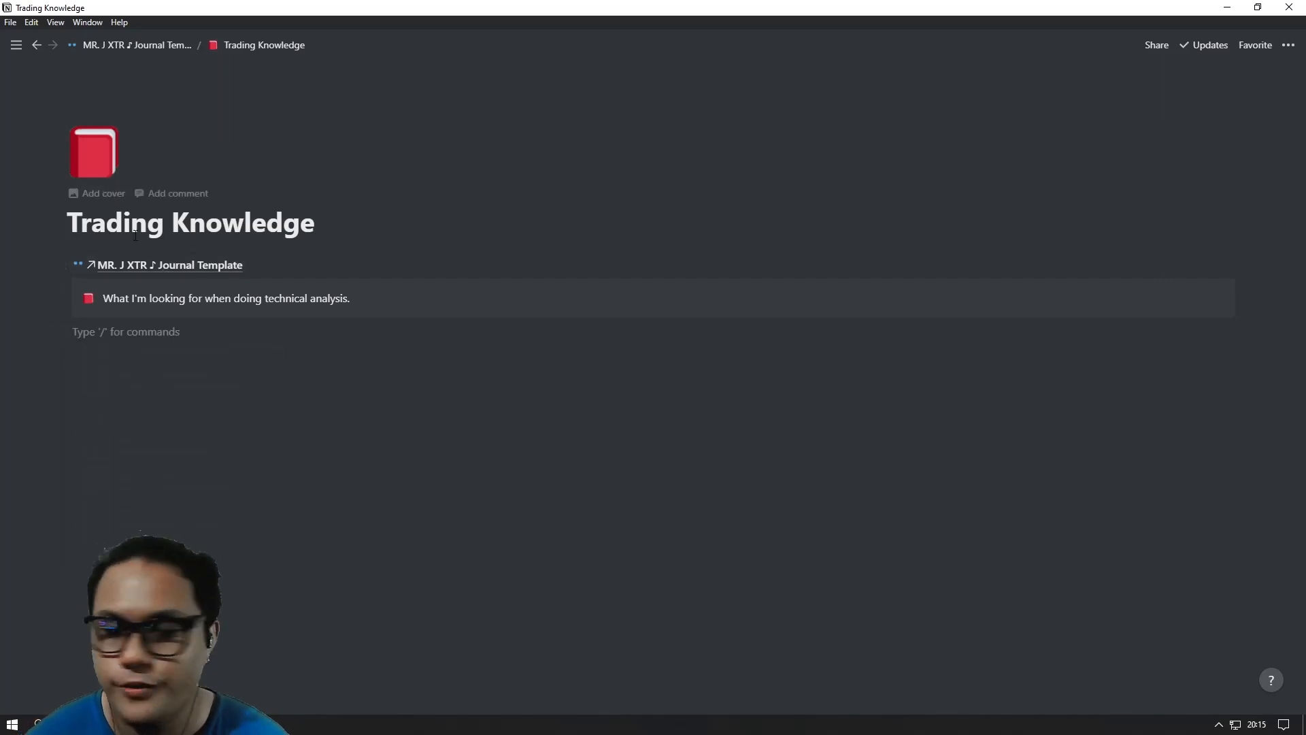
Step: Go back to the main journal template page, view the Backtesting Data page, and return to the main page
{"action": "left_click", "coordinate": [174, 266]}
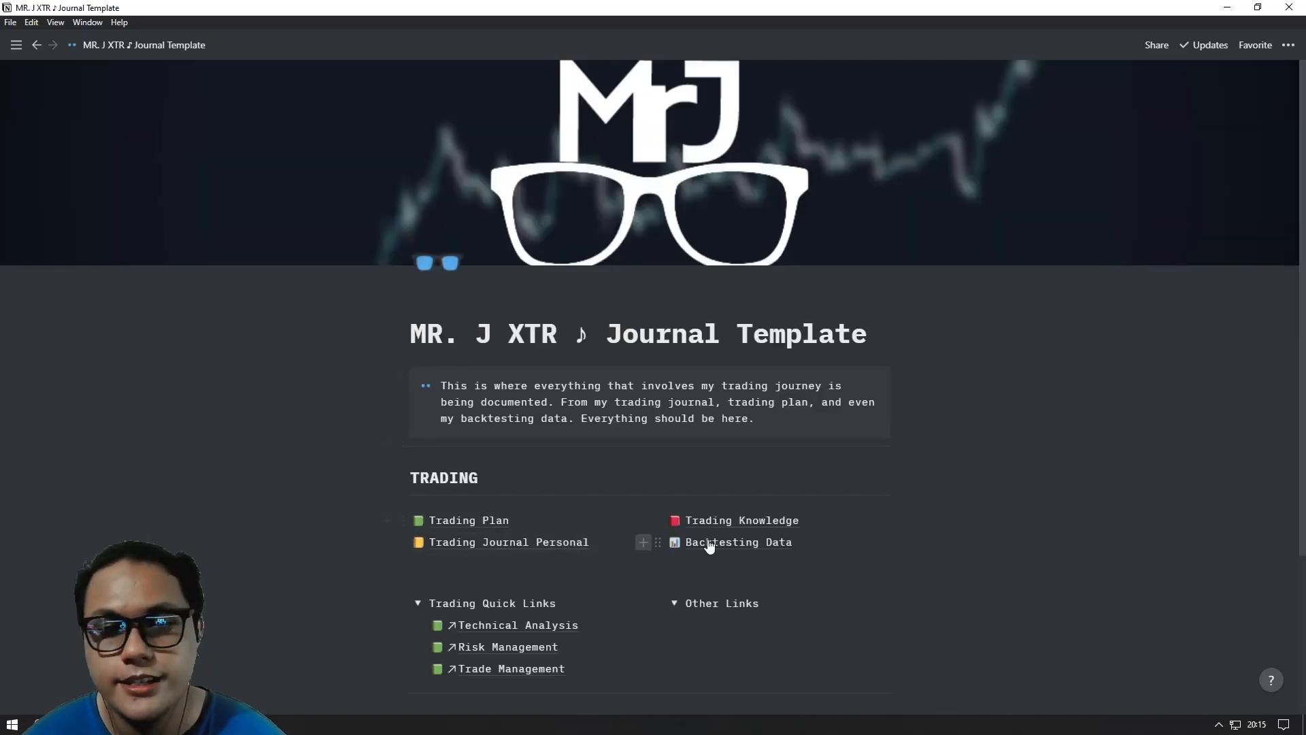
{"action": "left_click", "coordinate": [708, 544]}
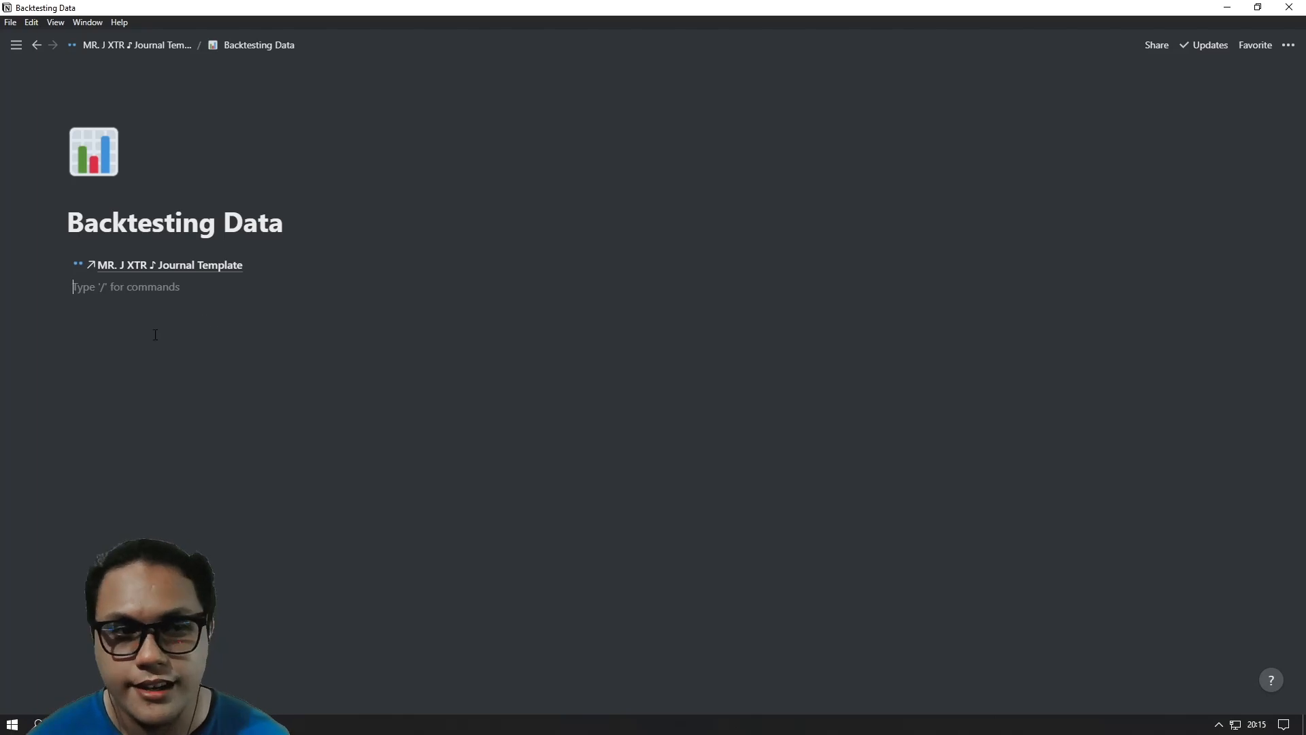
{"action": "left_click", "coordinate": [186, 268]}
Step: Review the Technical Analysis and Risk Management pages from the Trading Quick Links, returning to the main page after each
{"action": "scroll", "coordinate": [421, 478], "scroll_direction": "down", "scroll_amount": 1}
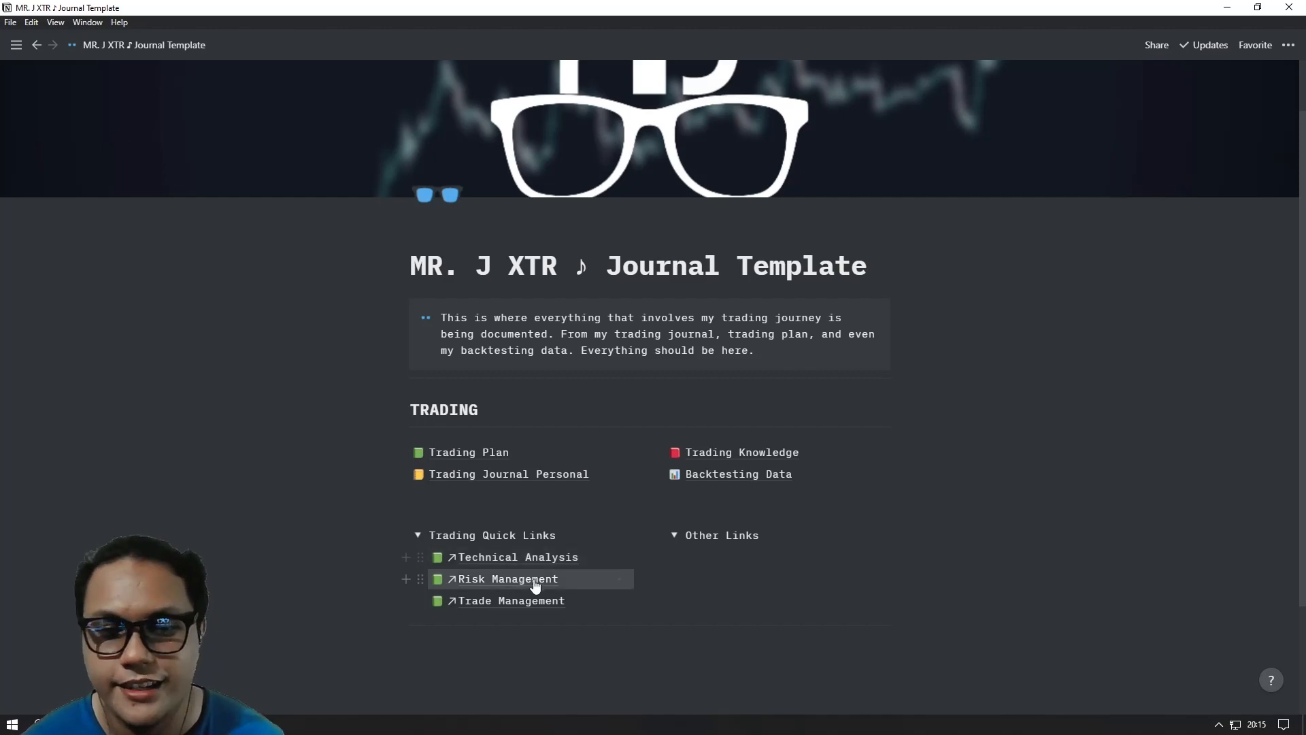
{"action": "left_click", "coordinate": [534, 556]}
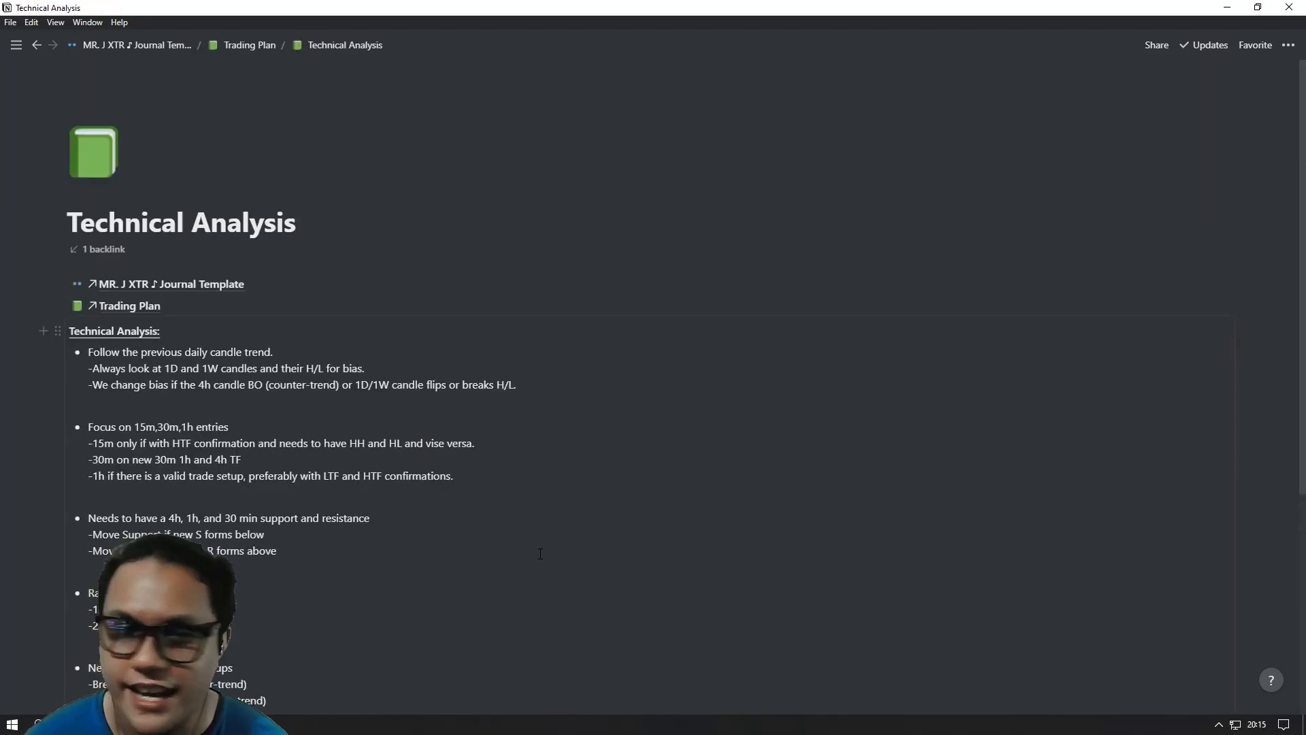
{"action": "scroll", "coordinate": [178, 482], "scroll_direction": "down", "scroll_amount": 5}
{"action": "scroll", "coordinate": [178, 482], "scroll_direction": "up", "scroll_amount": 5}
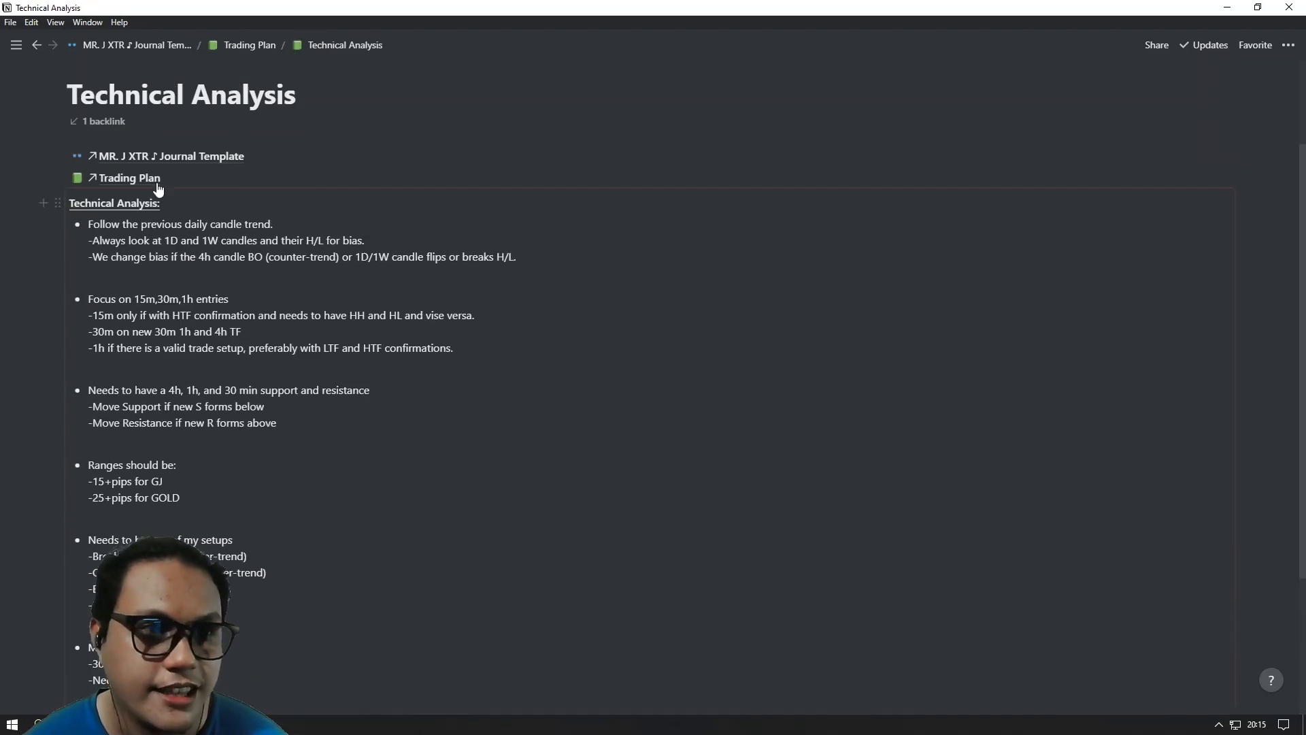
{"action": "left_click", "coordinate": [157, 155]}
{"action": "left_click", "coordinate": [499, 448]}
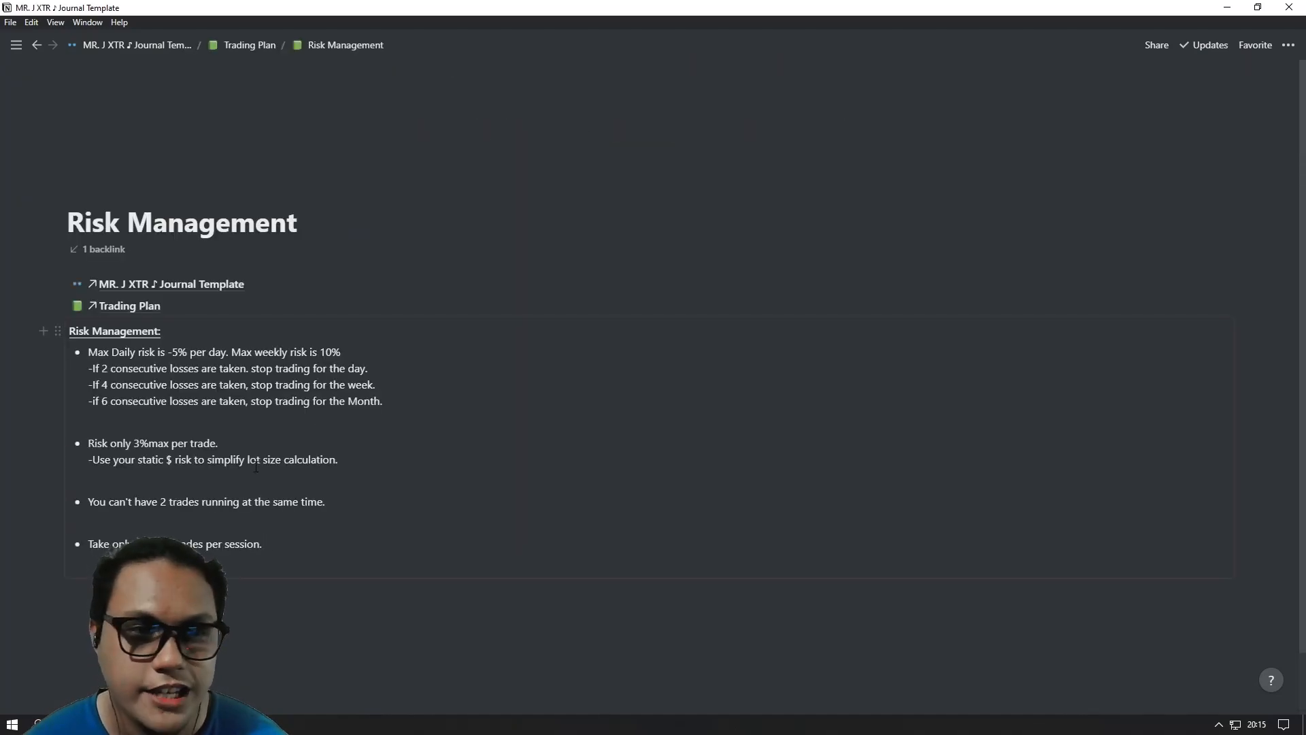
{"action": "left_click", "coordinate": [178, 291]}
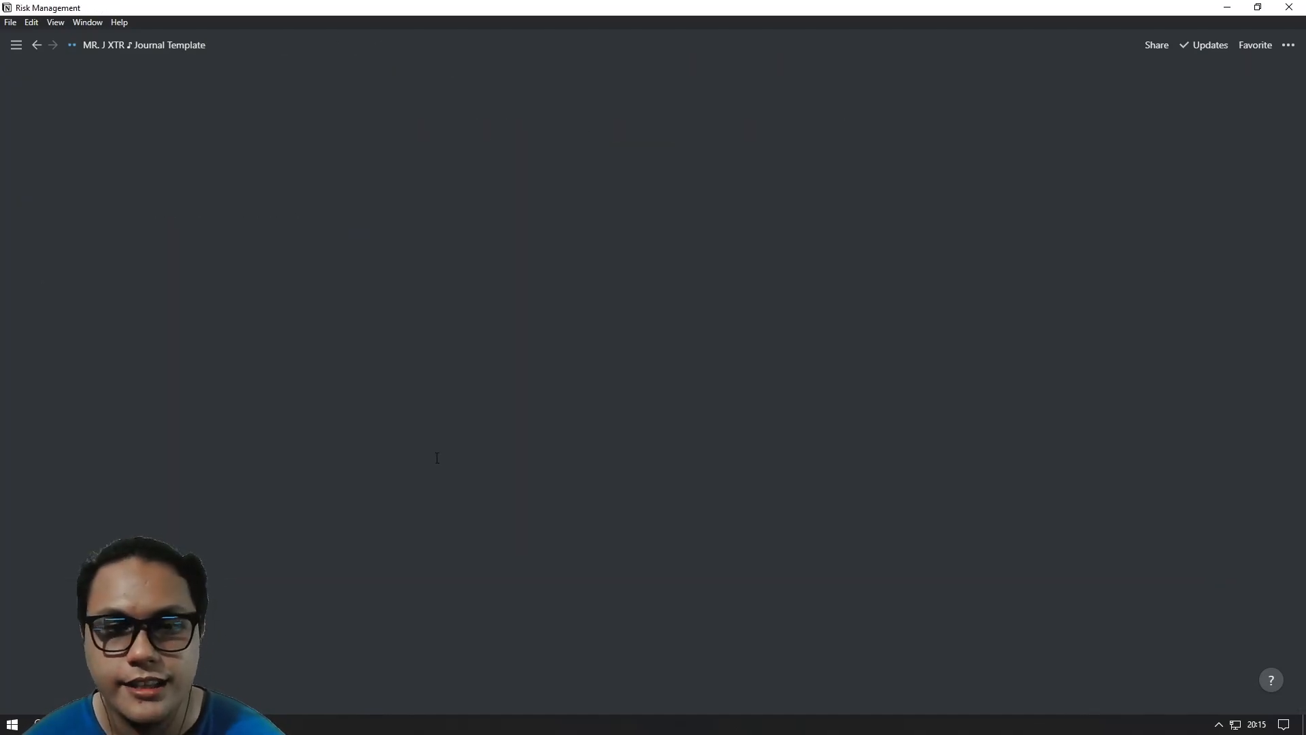
Step: View the Trade Management quick link page, return to the main page, and place the cursor in the empty Other Links toggle
{"action": "scroll", "coordinate": [499, 576], "scroll_direction": "down", "scroll_amount": 2}
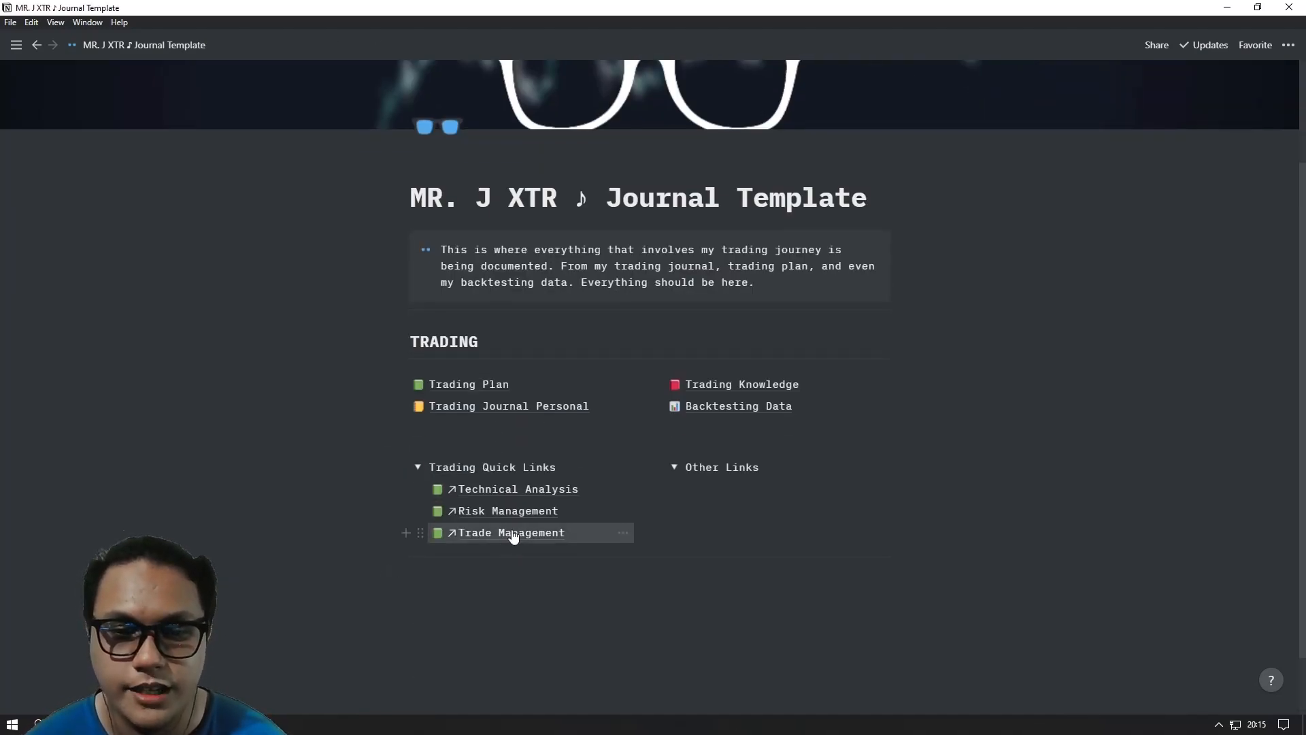
{"action": "left_click", "coordinate": [535, 534]}
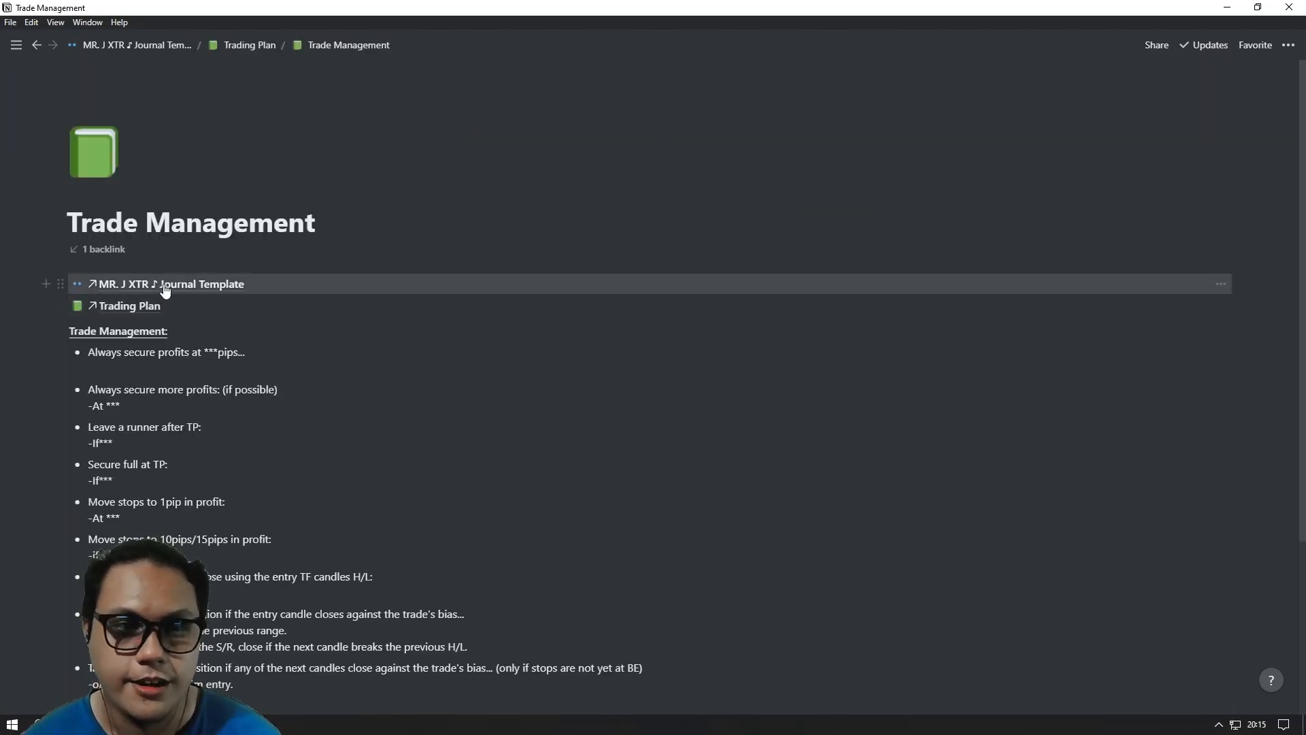
{"action": "left_click", "coordinate": [213, 289]}
{"action": "left_click", "coordinate": [746, 631]}
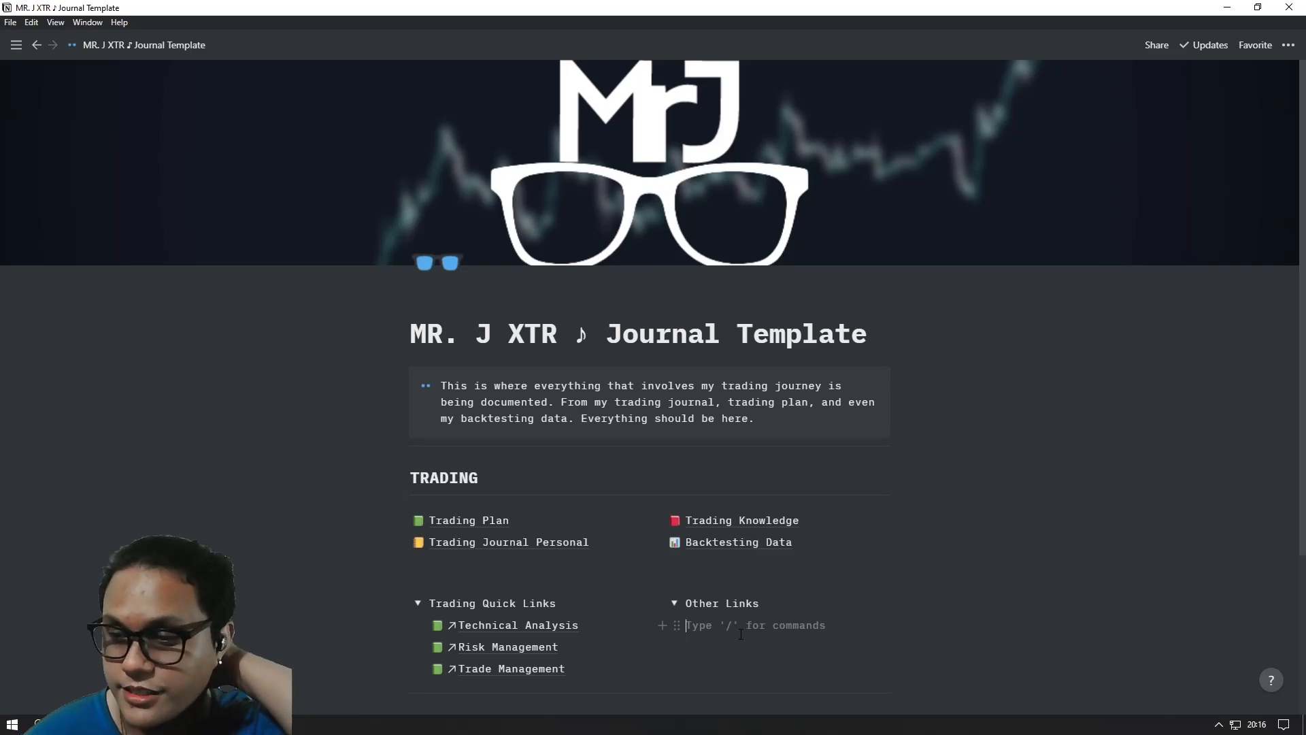
Step: Open the Trading Journal Personal page from the main template page and highlight the word "Personal" in its title
{"action": "scroll", "coordinate": [732, 647], "scroll_direction": "down", "scroll_amount": 2}
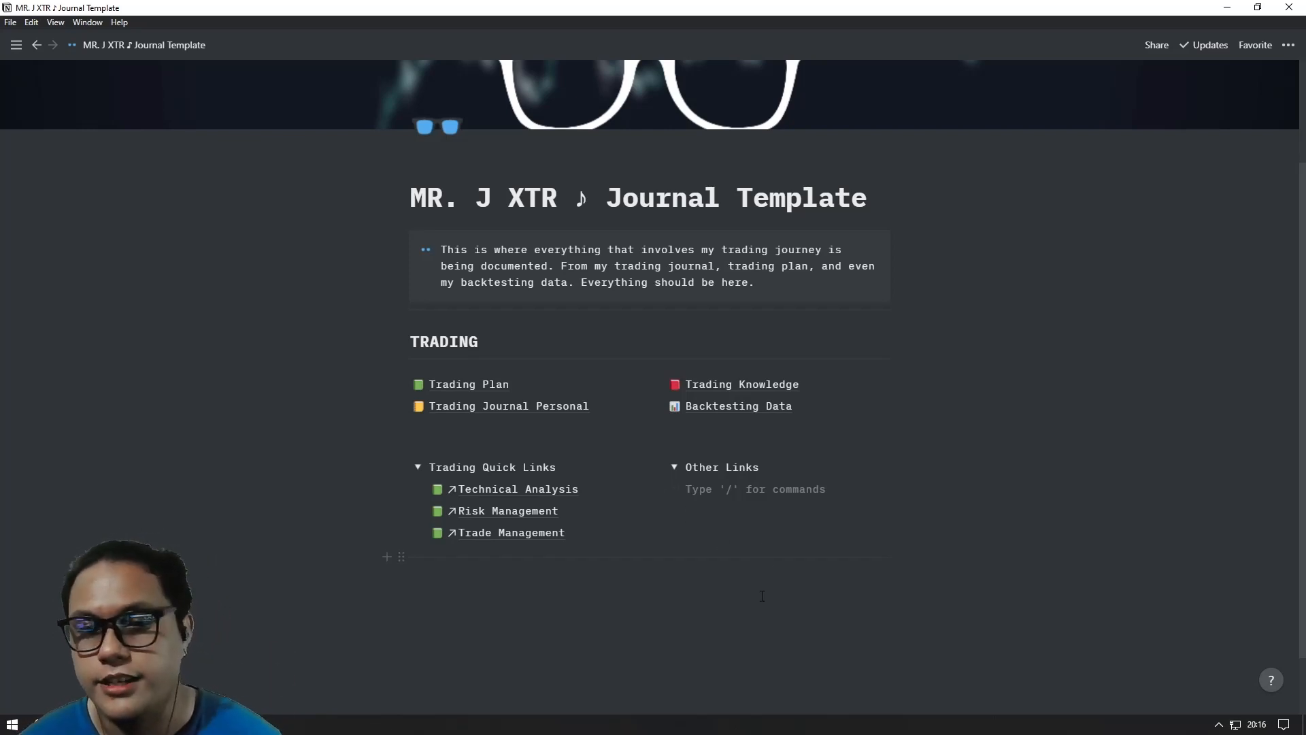
{"action": "scroll", "coordinate": [611, 544], "scroll_direction": "up", "scroll_amount": 2}
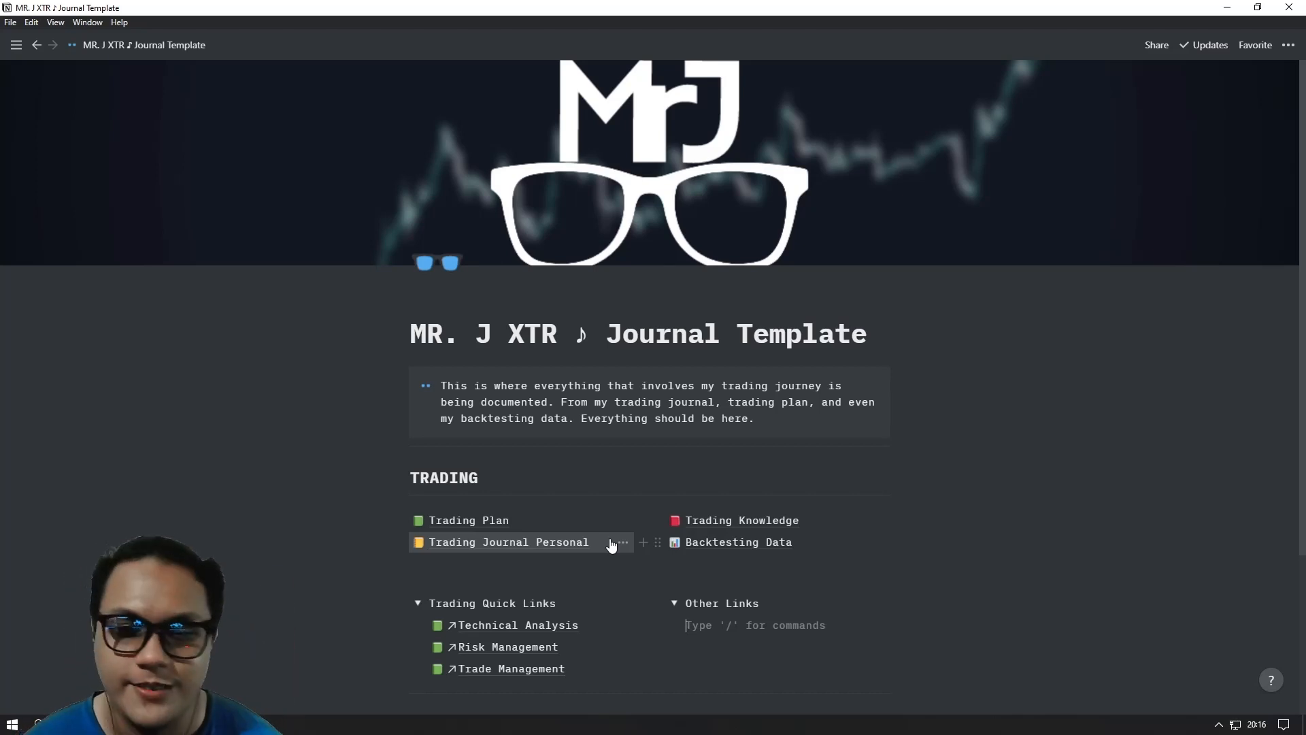
{"action": "left_click", "coordinate": [580, 542]}
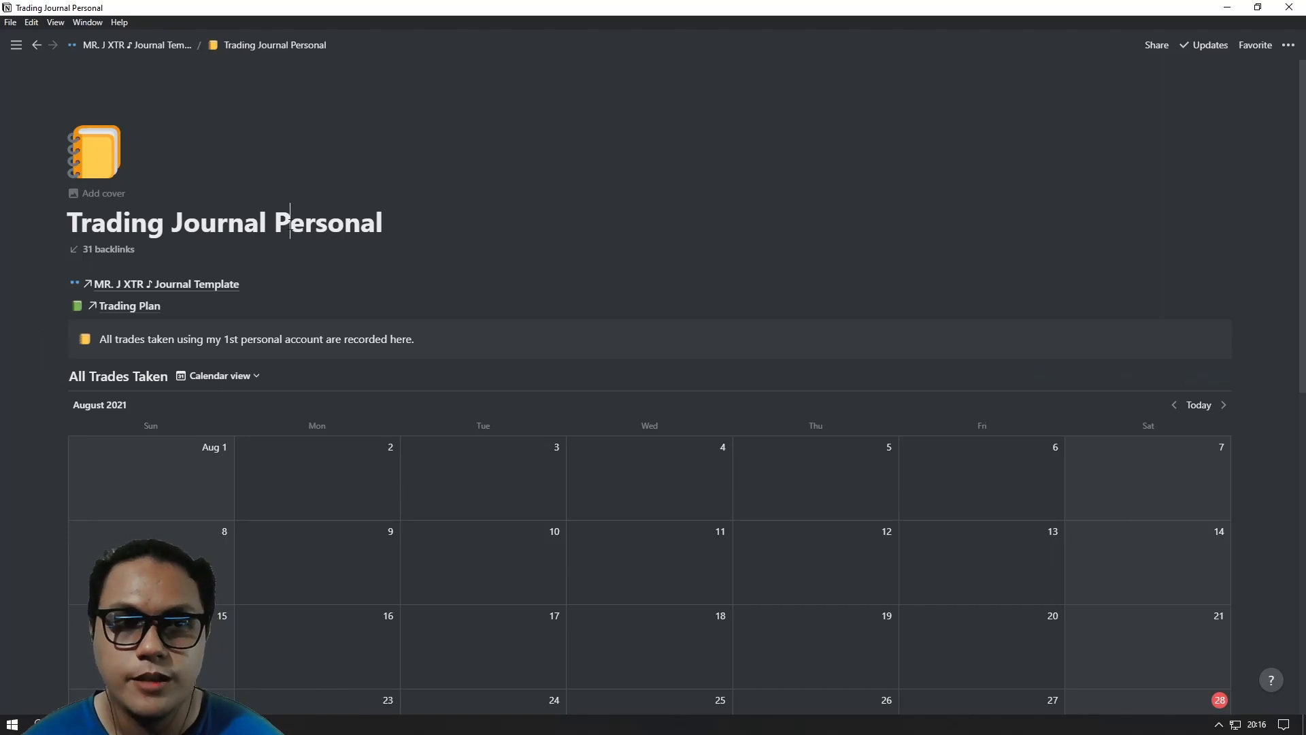
{"action": "left_click_drag", "start_coordinate": [274, 223], "coordinate": [386, 223]}
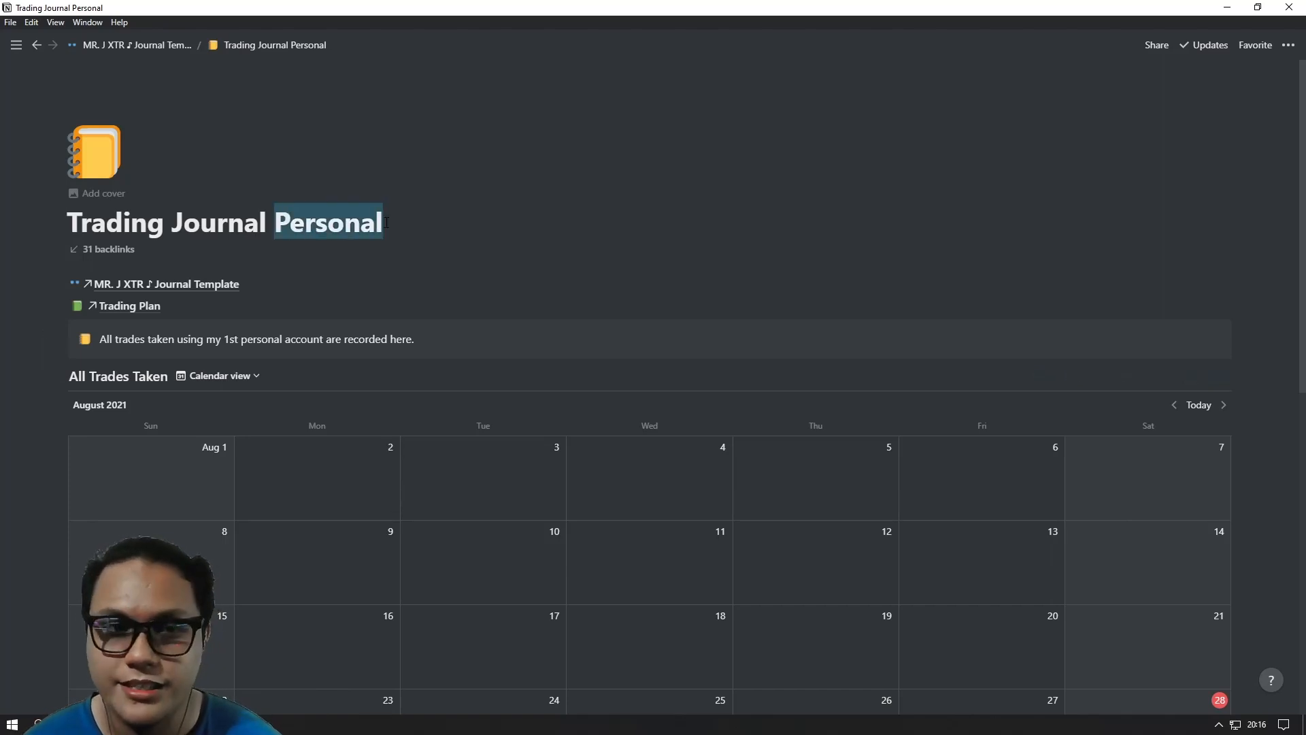
{"action": "left_click", "coordinate": [437, 223]}
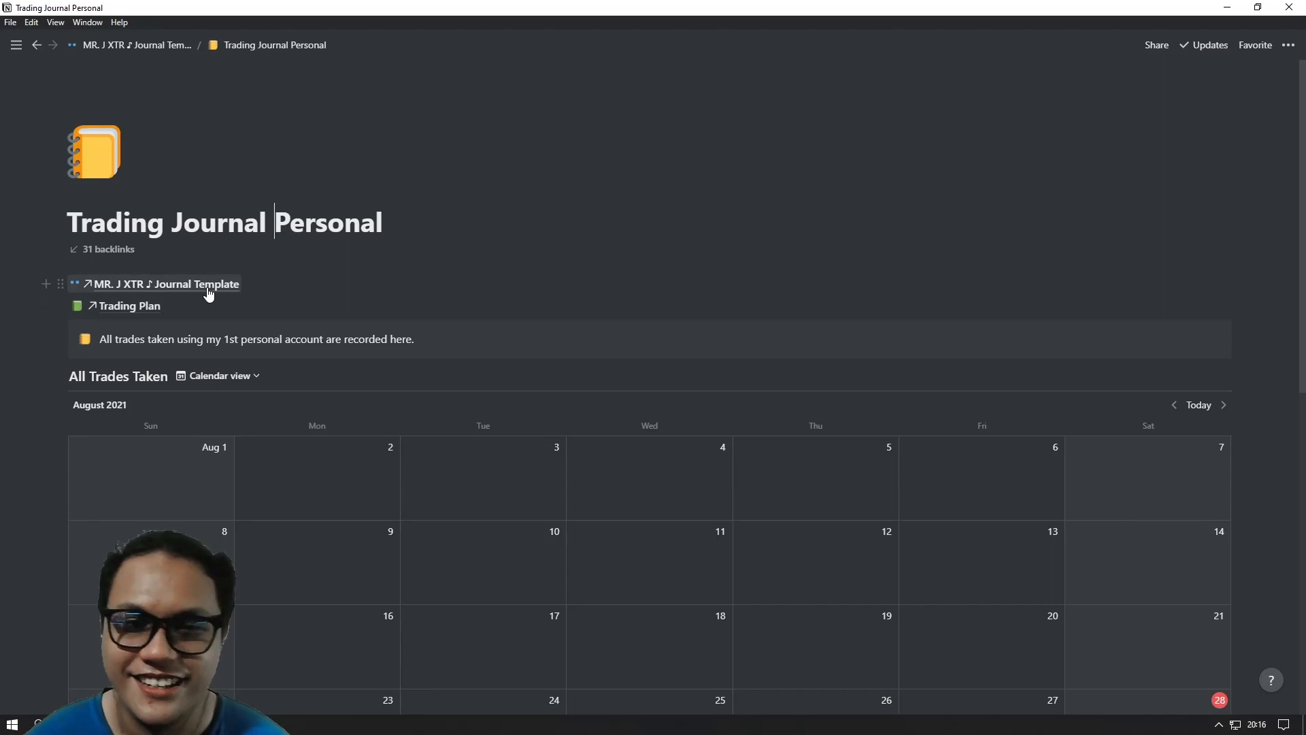
{"action": "scroll", "coordinate": [635, 507], "scroll_direction": "down", "scroll_amount": 1}
{"action": "scroll", "coordinate": [673, 514], "scroll_direction": "up", "scroll_amount": 1}
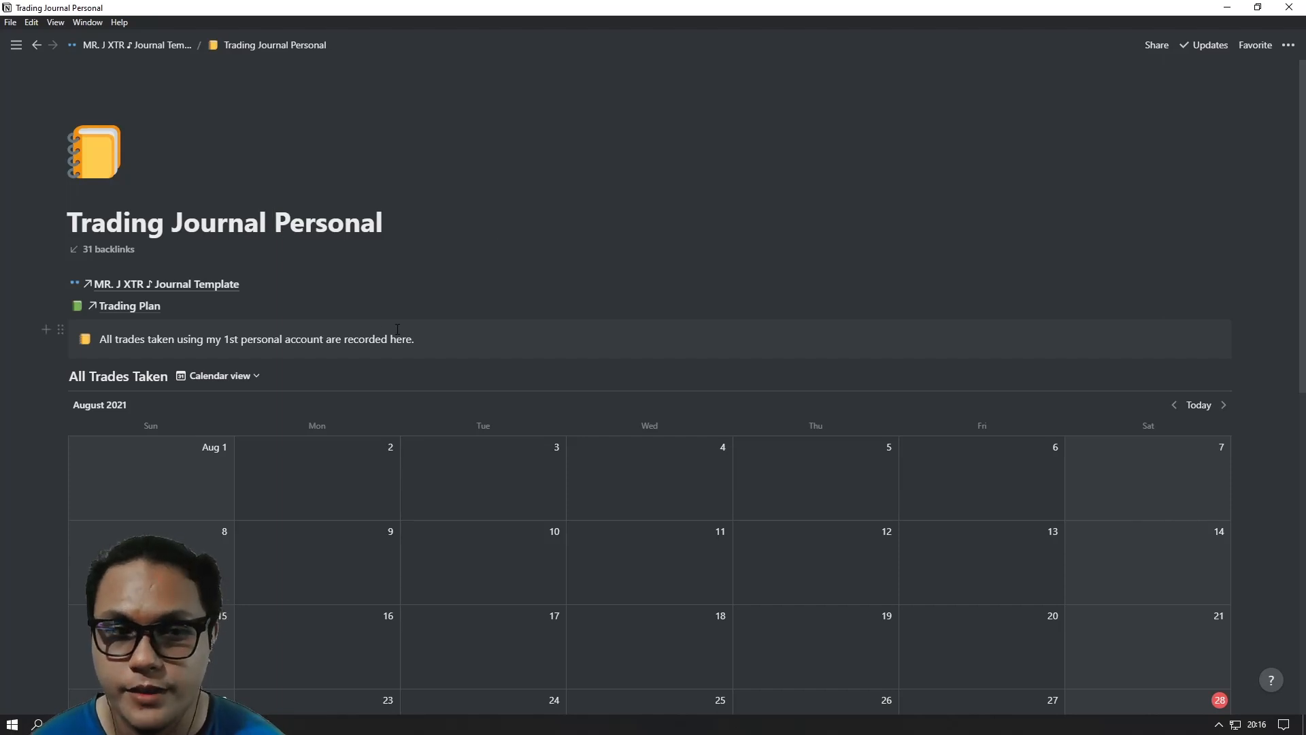
Step: Examine the All Trades Taken calendar and the Trading journal list with its monthly pages by quarter, returning to the page's beginning
{"action": "scroll", "coordinate": [408, 337], "scroll_direction": "down", "scroll_amount": 2}
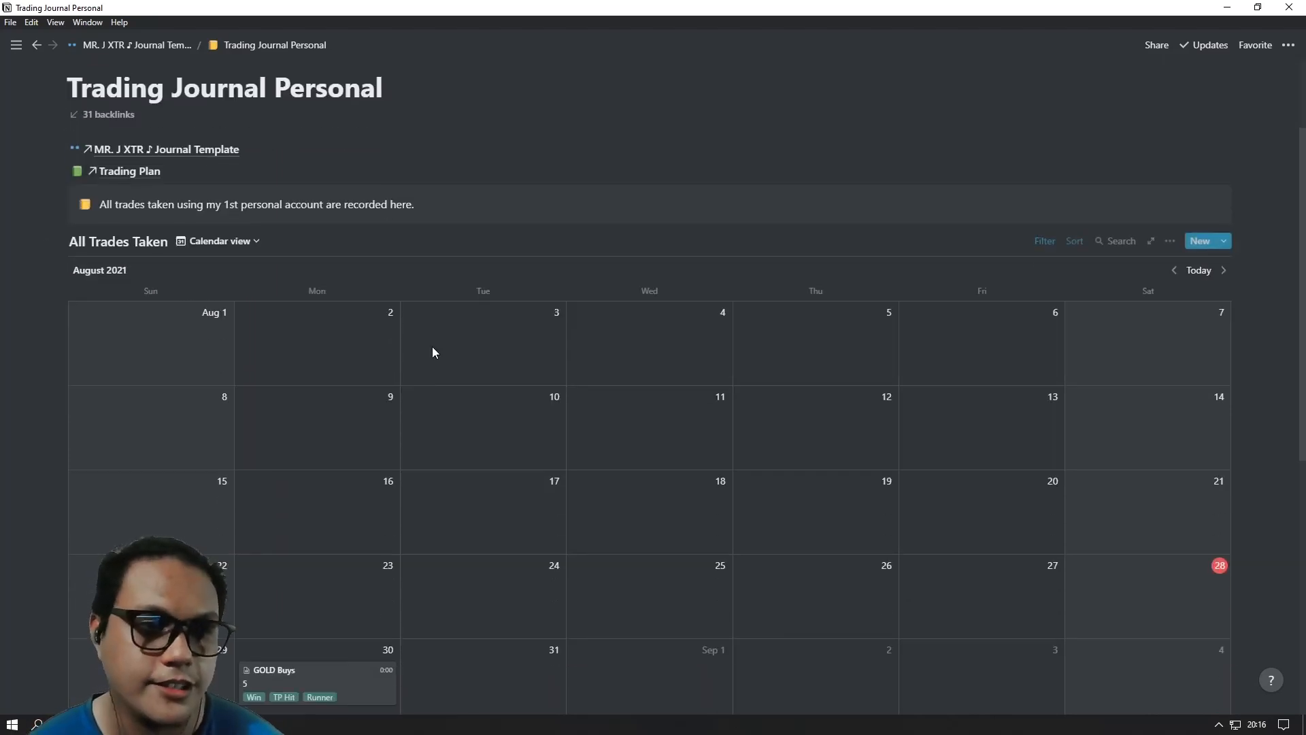
{"action": "scroll", "coordinate": [331, 415], "scroll_direction": "down", "scroll_amount": 3}
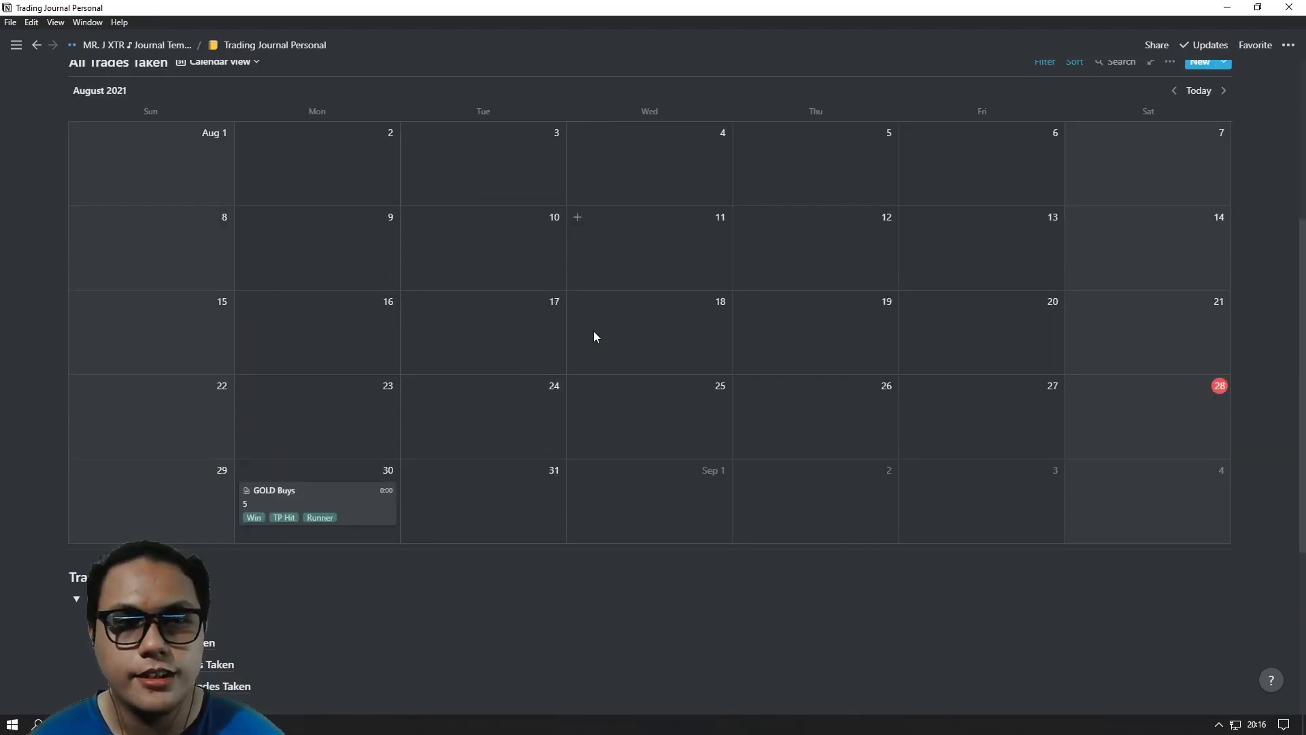
{"action": "scroll", "coordinate": [475, 449], "scroll_direction": "up", "scroll_amount": 2}
{"action": "scroll", "coordinate": [785, 367], "scroll_direction": "down", "scroll_amount": 4}
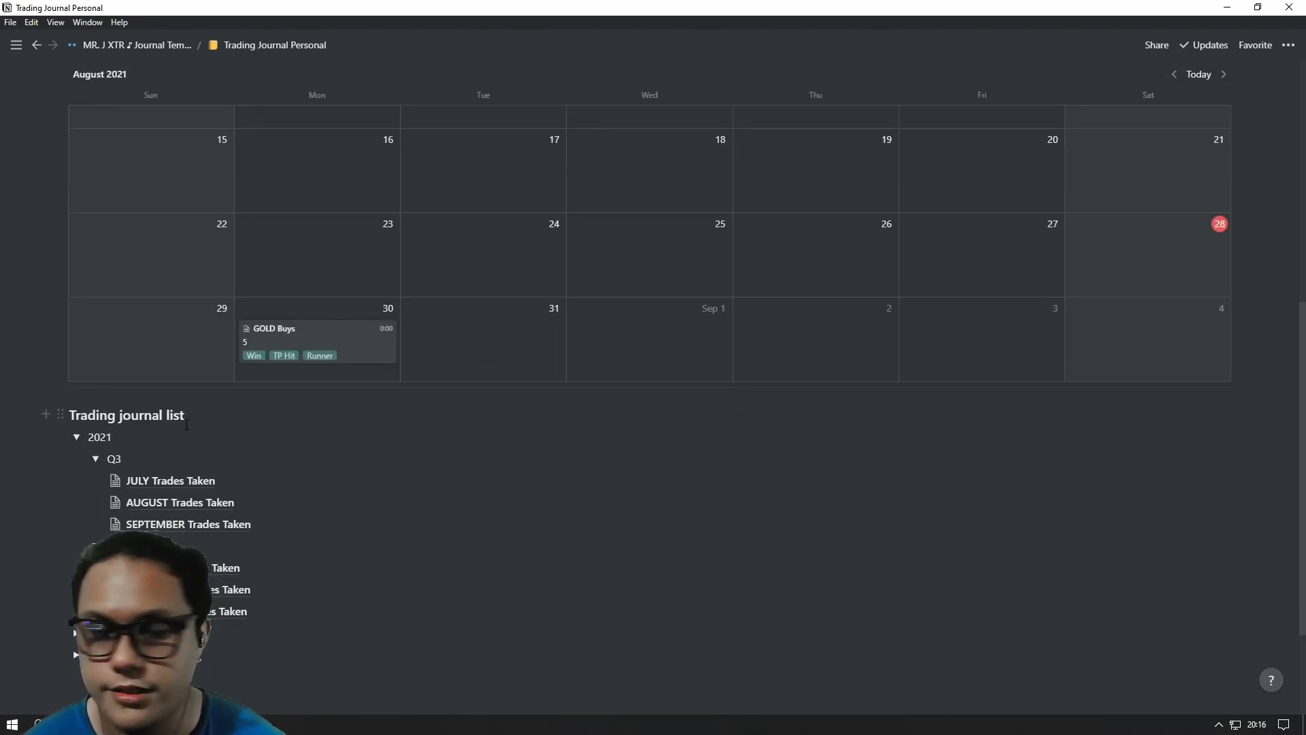
{"action": "scroll", "coordinate": [187, 427], "scroll_direction": "down", "scroll_amount": 2}
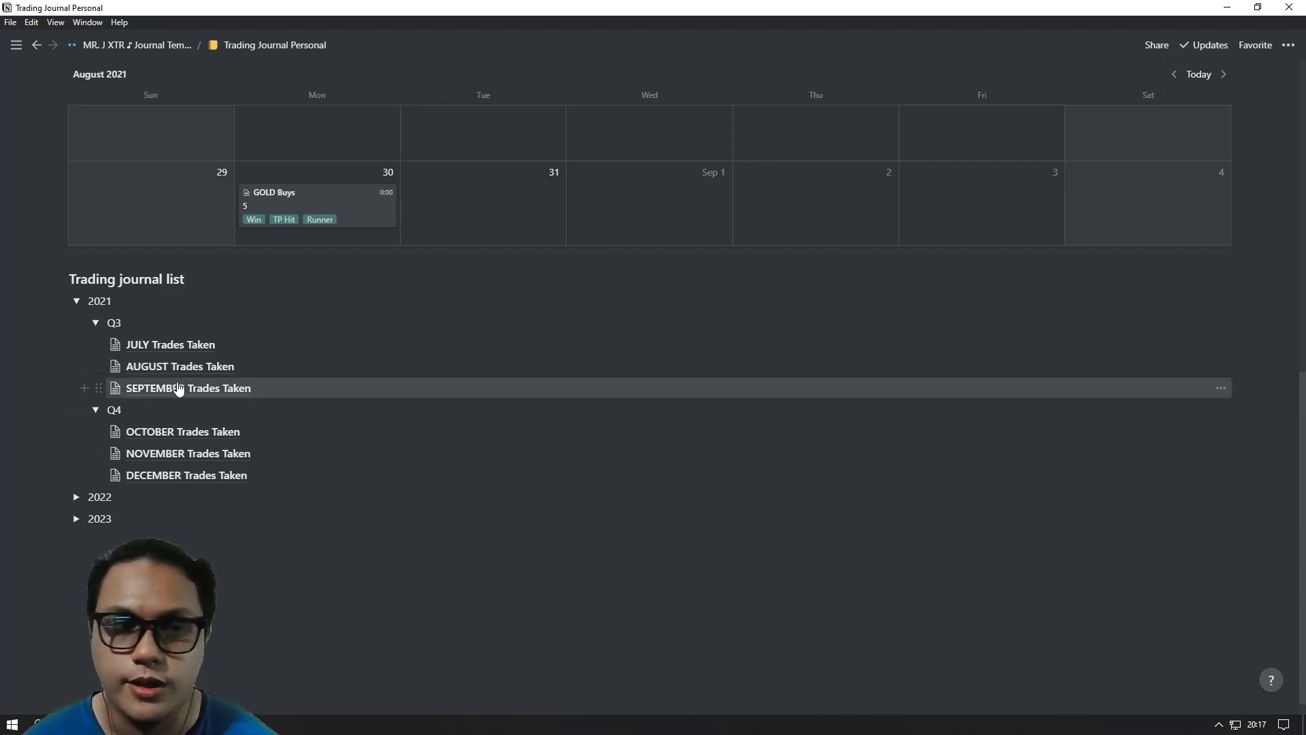
{"action": "scroll", "coordinate": [203, 433], "scroll_direction": "up", "scroll_amount": 8}
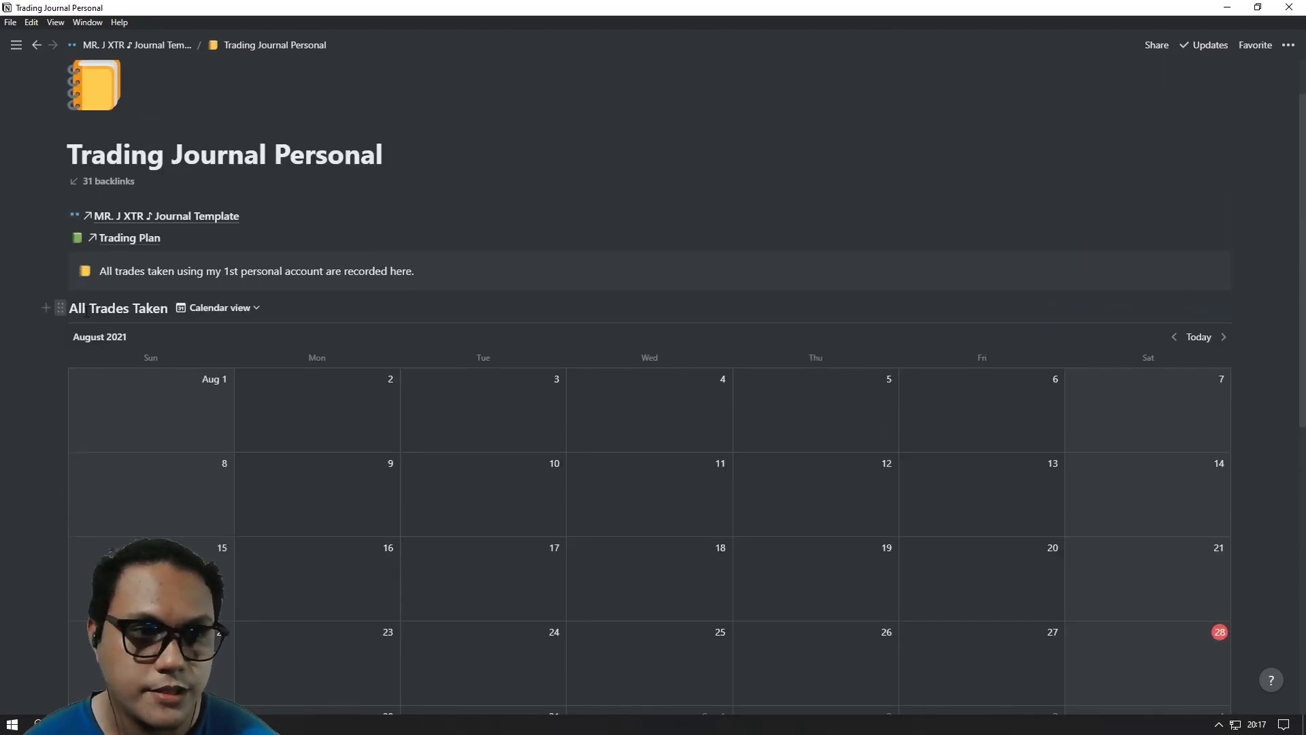
{"action": "scroll", "coordinate": [687, 393], "scroll_direction": "down", "scroll_amount": 1}
{"action": "scroll", "coordinate": [687, 388], "scroll_direction": "down", "scroll_amount": 3}
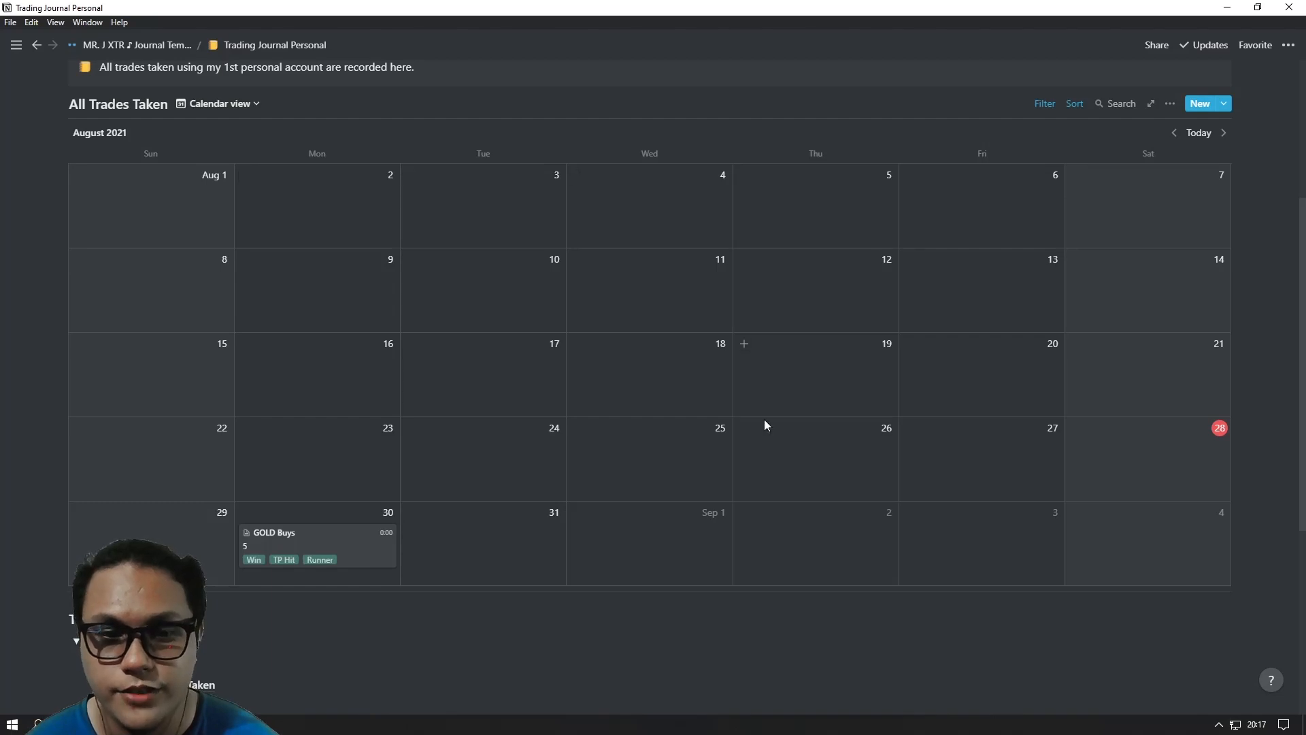
{"action": "scroll", "coordinate": [417, 525], "scroll_direction": "up", "scroll_amount": 4}
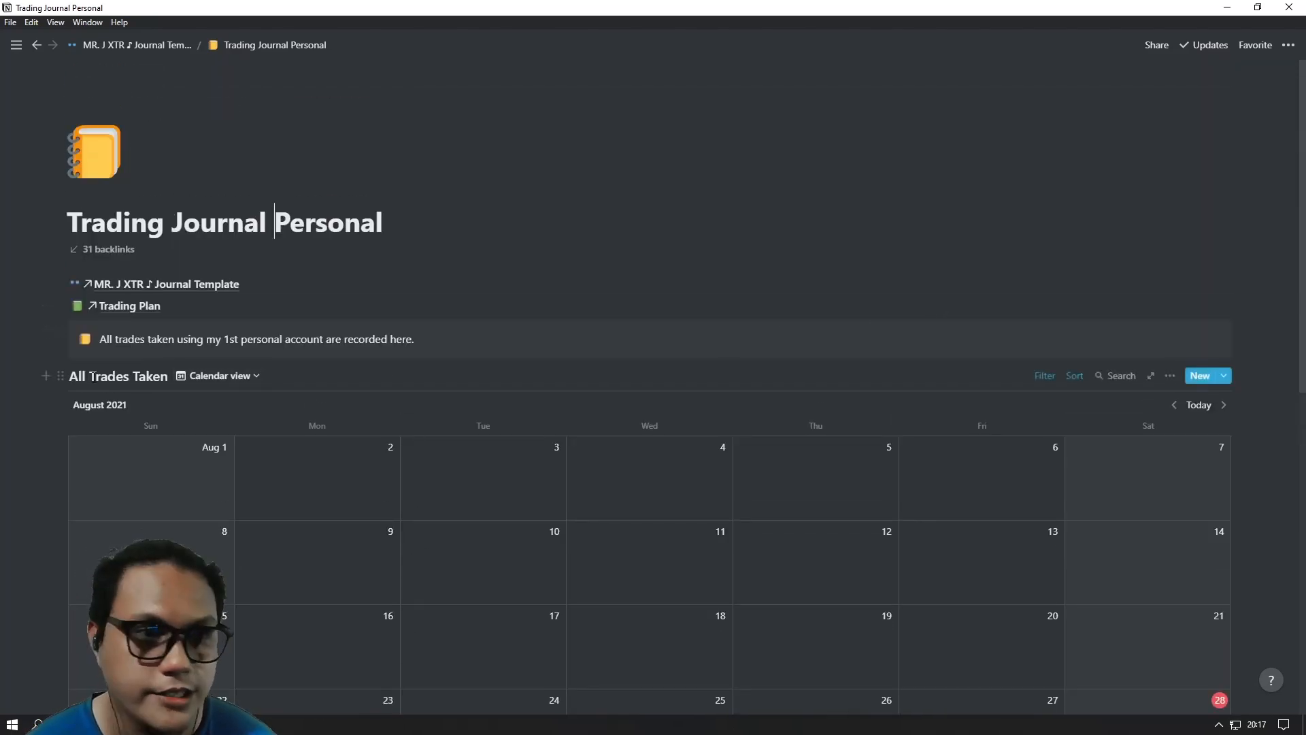
Step: Select and copy the whole All Trades Taken calendar database block
{"action": "left_click", "coordinate": [60, 376]}
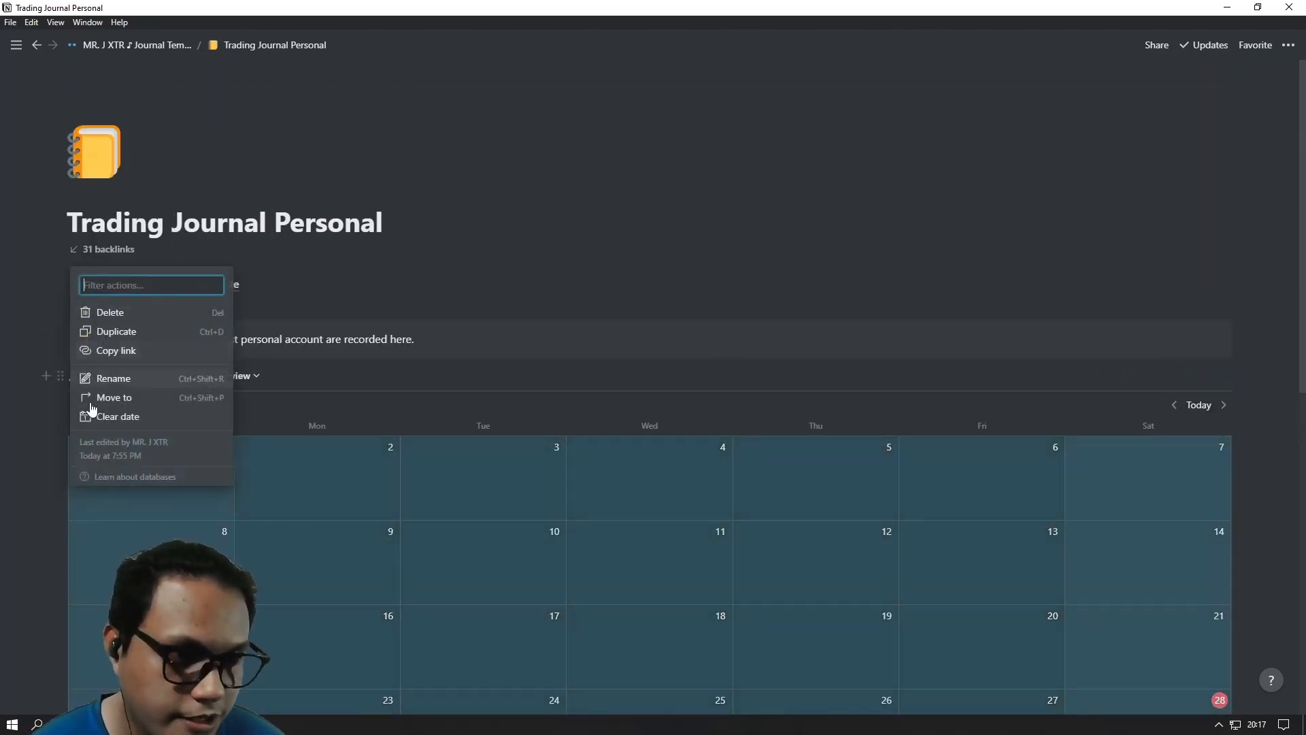
{"action": "left_click", "coordinate": [46, 460]}
{"action": "left_click", "coordinate": [60, 377]}
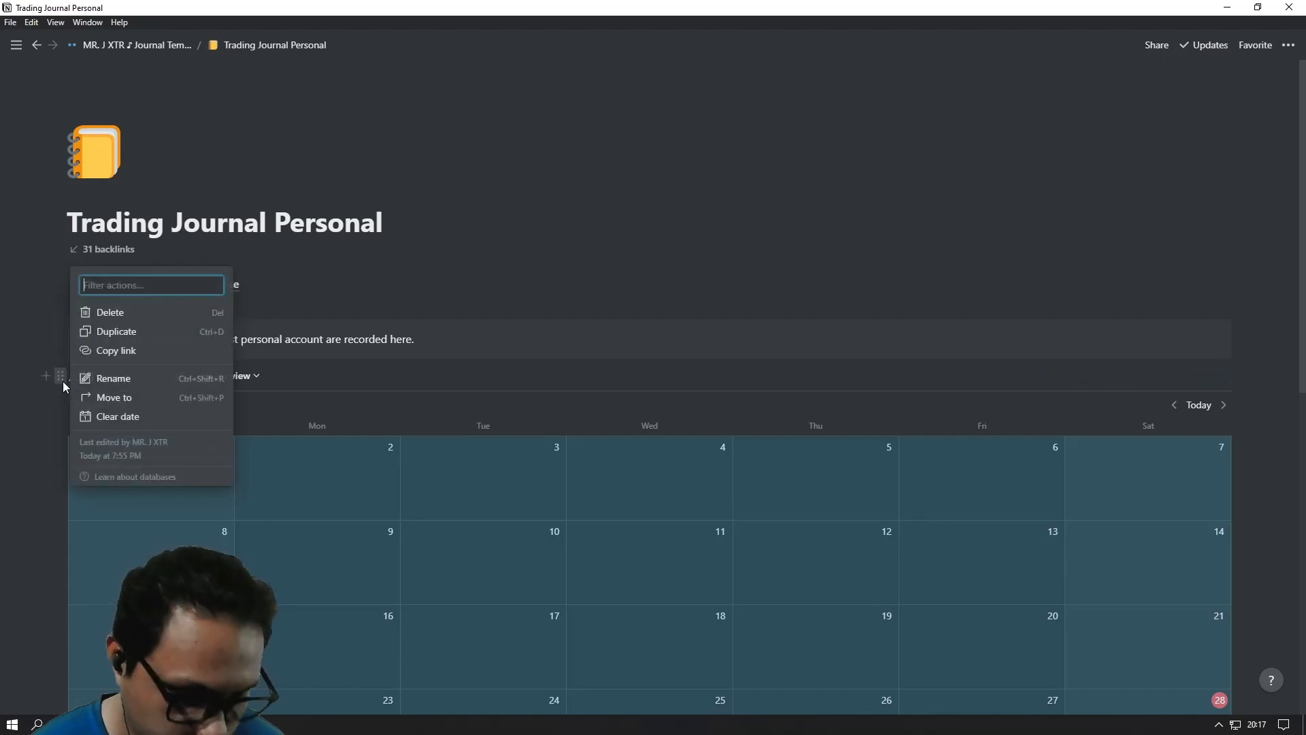
{"action": "key", "text": "Escape"}
Step: Open the AUGUST Trades Taken page in the Trading journal list and paste the copied database below the Monthly Assessment, dismissing the paste options
{"action": "scroll", "coordinate": [390, 496], "scroll_direction": "down", "scroll_amount": 7}
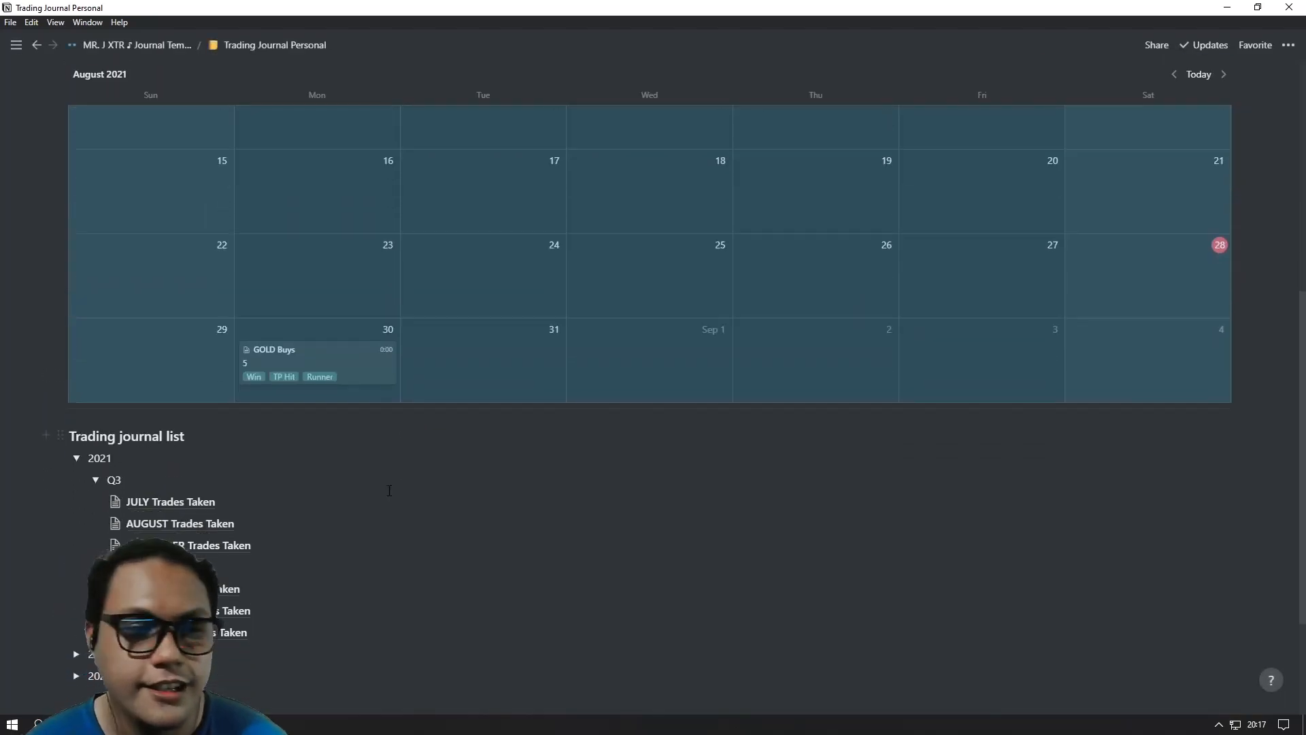
{"action": "scroll", "coordinate": [389, 490], "scroll_direction": "down", "scroll_amount": 1}
{"action": "left_click", "coordinate": [177, 432]}
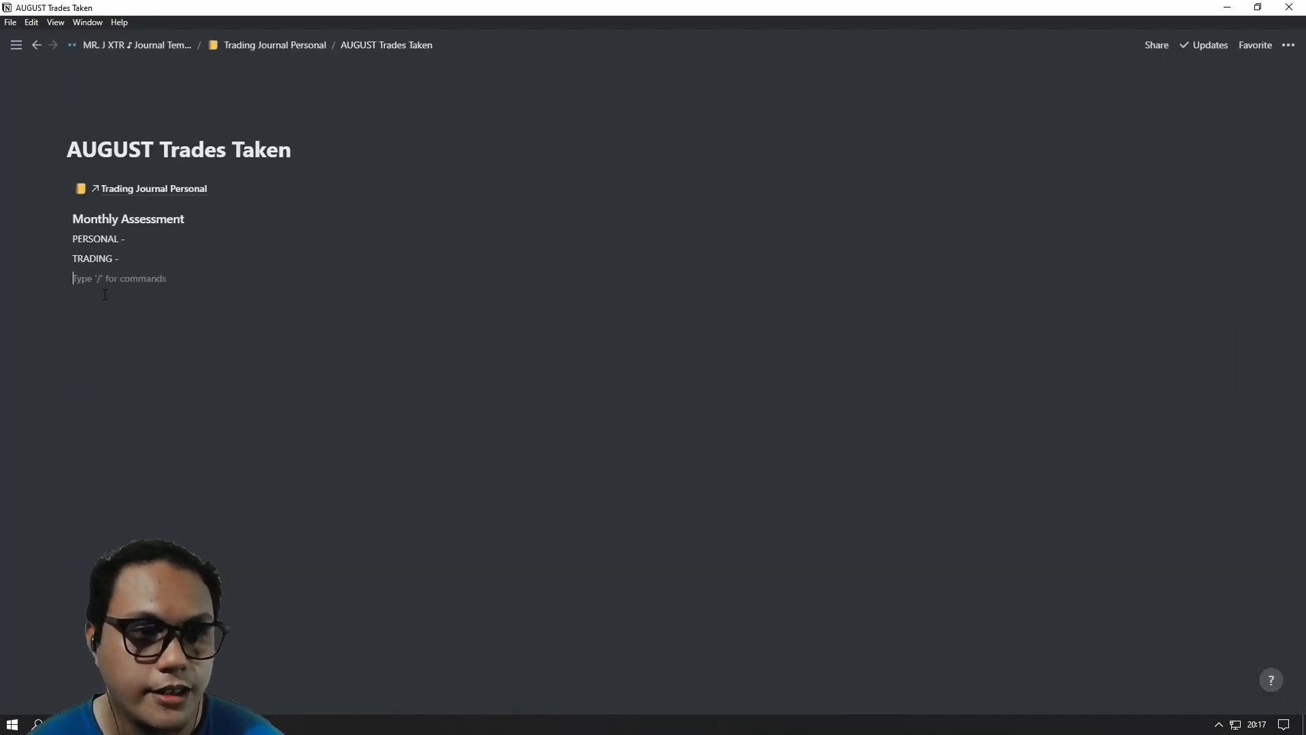
{"action": "key", "text": "ctrl+v"}
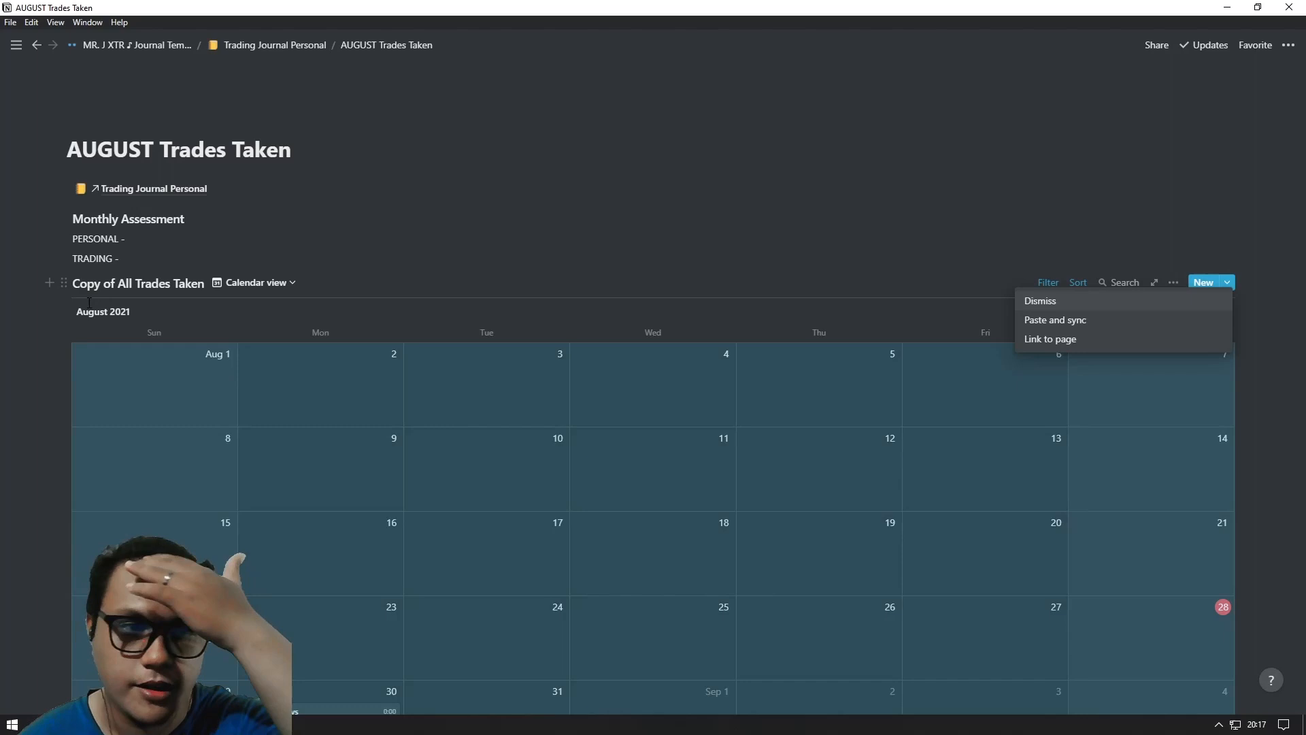
{"action": "left_click", "coordinate": [106, 286]}
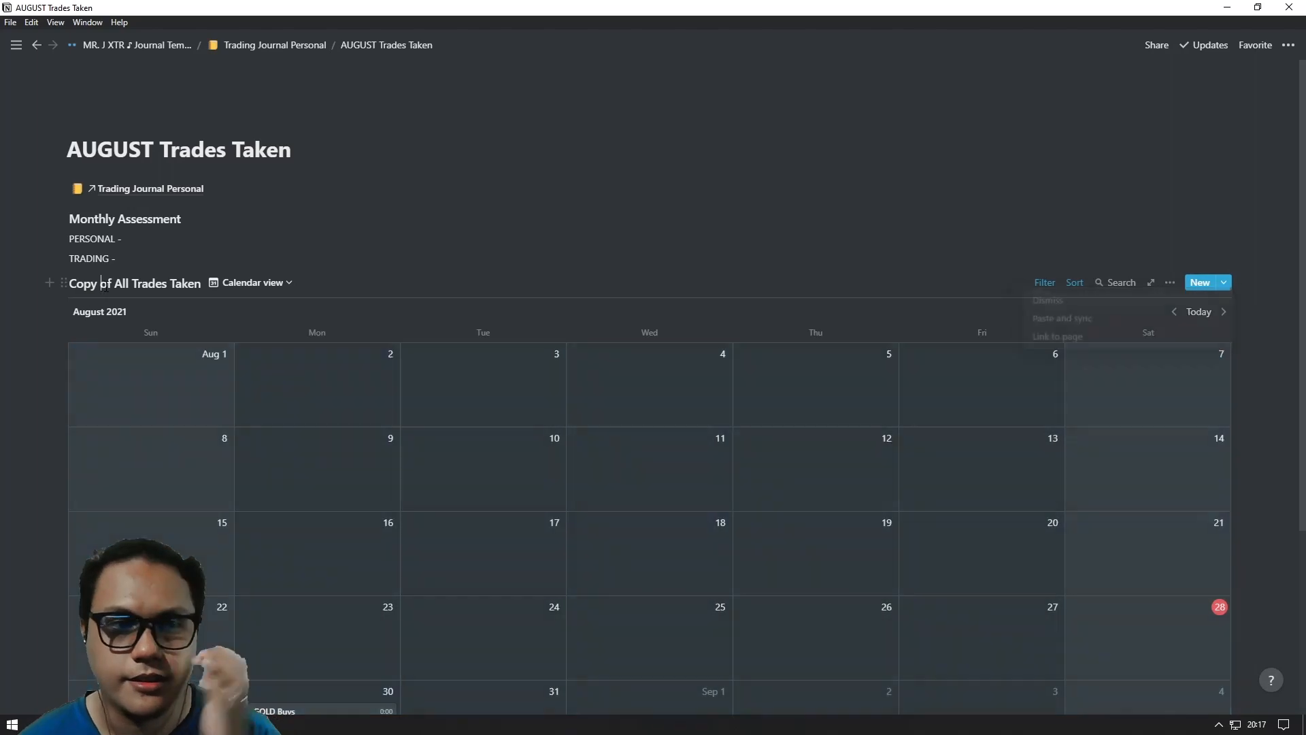
Step: Review the pasted calendar and the Monthly Assessment section, placing the cursor after the TRADING entry
{"action": "scroll", "coordinate": [685, 455], "scroll_direction": "down", "scroll_amount": 3}
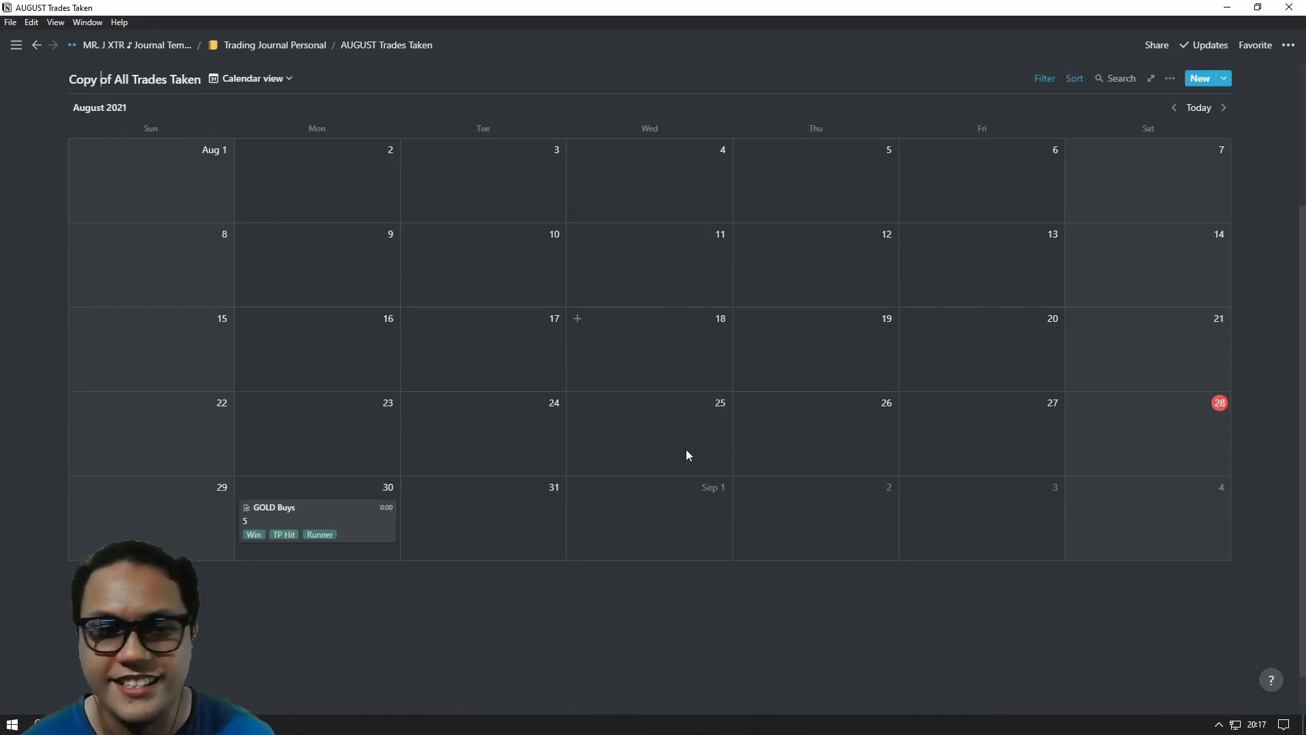
{"action": "scroll", "coordinate": [468, 540], "scroll_direction": "up", "scroll_amount": 3}
{"action": "left_click", "coordinate": [176, 239]}
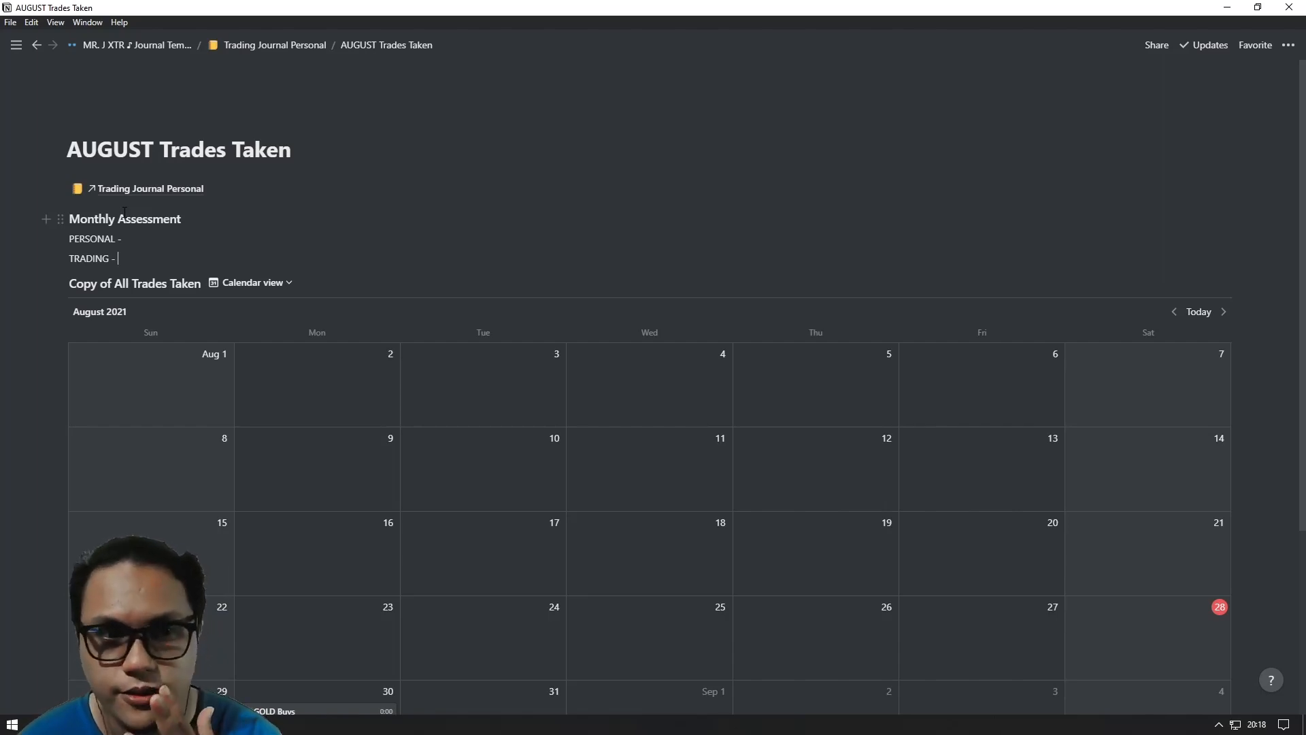
{"action": "scroll", "coordinate": [284, 492], "scroll_direction": "down", "scroll_amount": 2}
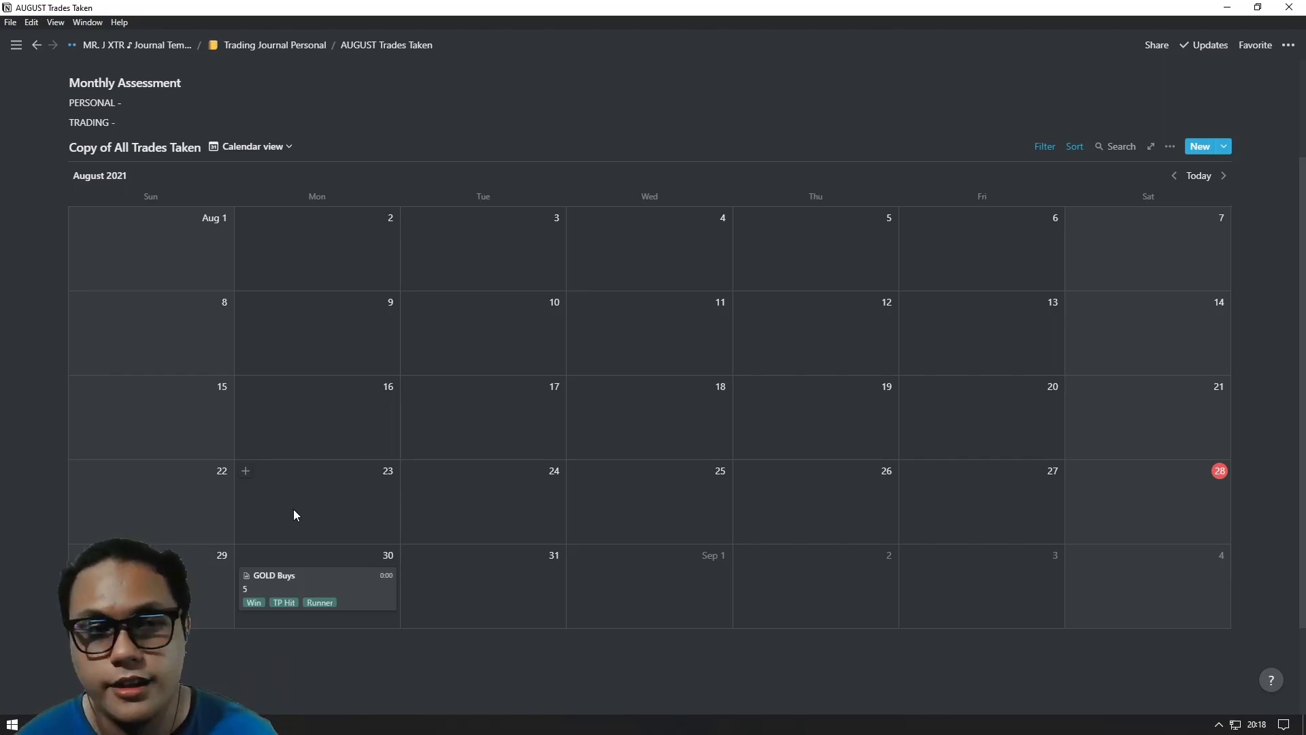
{"action": "scroll", "coordinate": [294, 509], "scroll_direction": "up", "scroll_amount": 2}
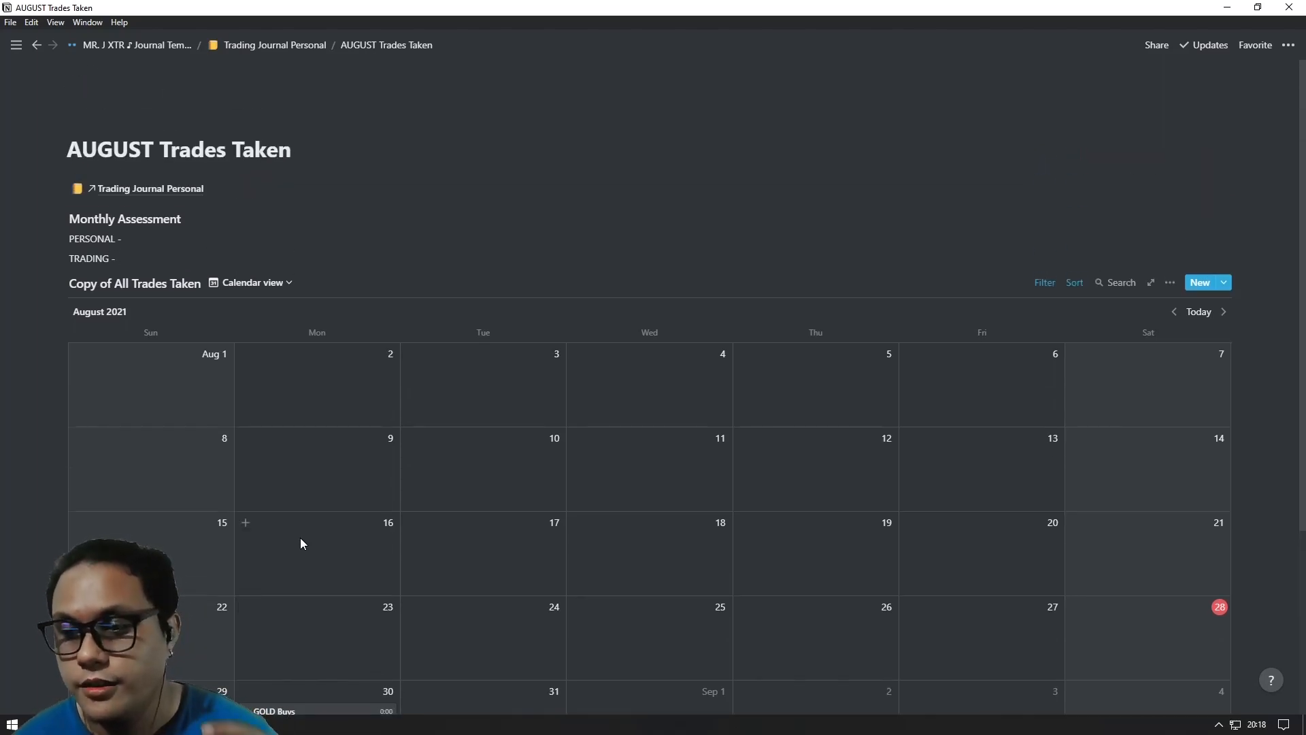
Step: Show the pasted trades database in Table view, inspect its columns, and switch it back to Calendar view
{"action": "left_click", "coordinate": [267, 282]}
{"action": "left_click", "coordinate": [204, 356]}
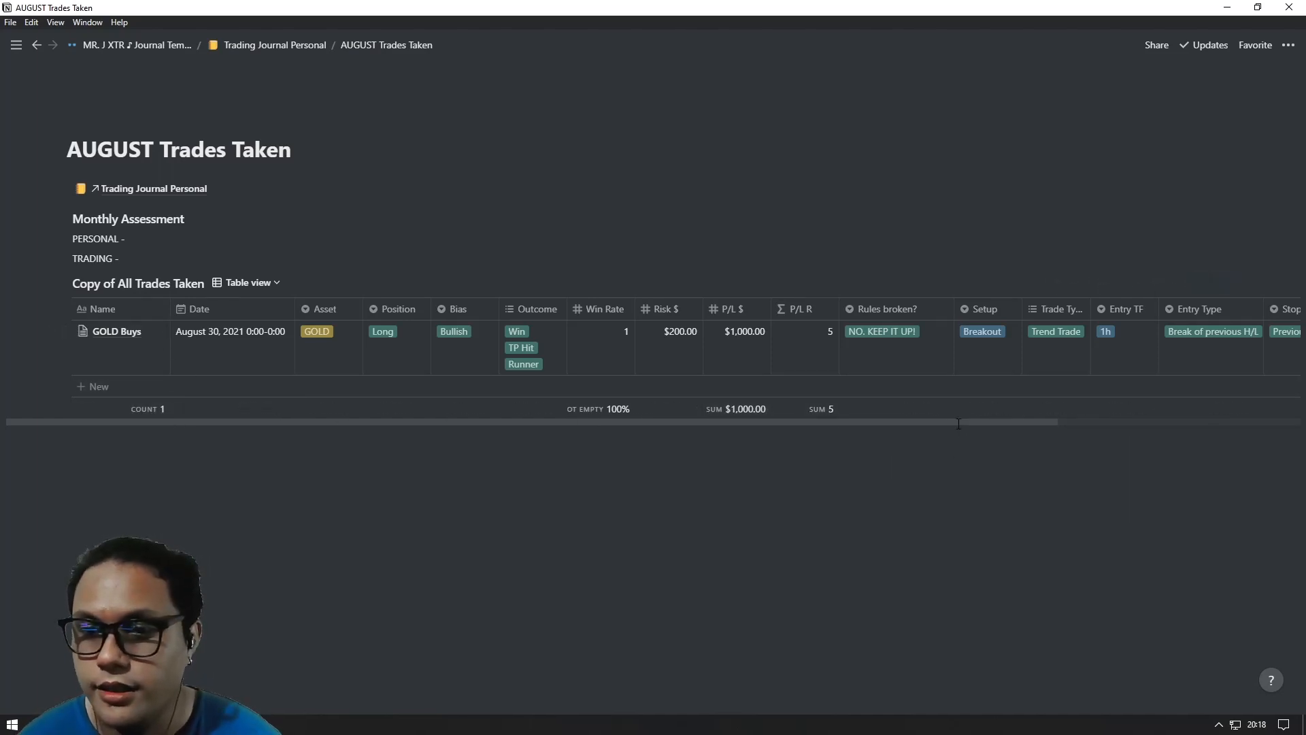
{"action": "left_click_drag", "start_coordinate": [966, 421], "coordinate": [844, 420]}
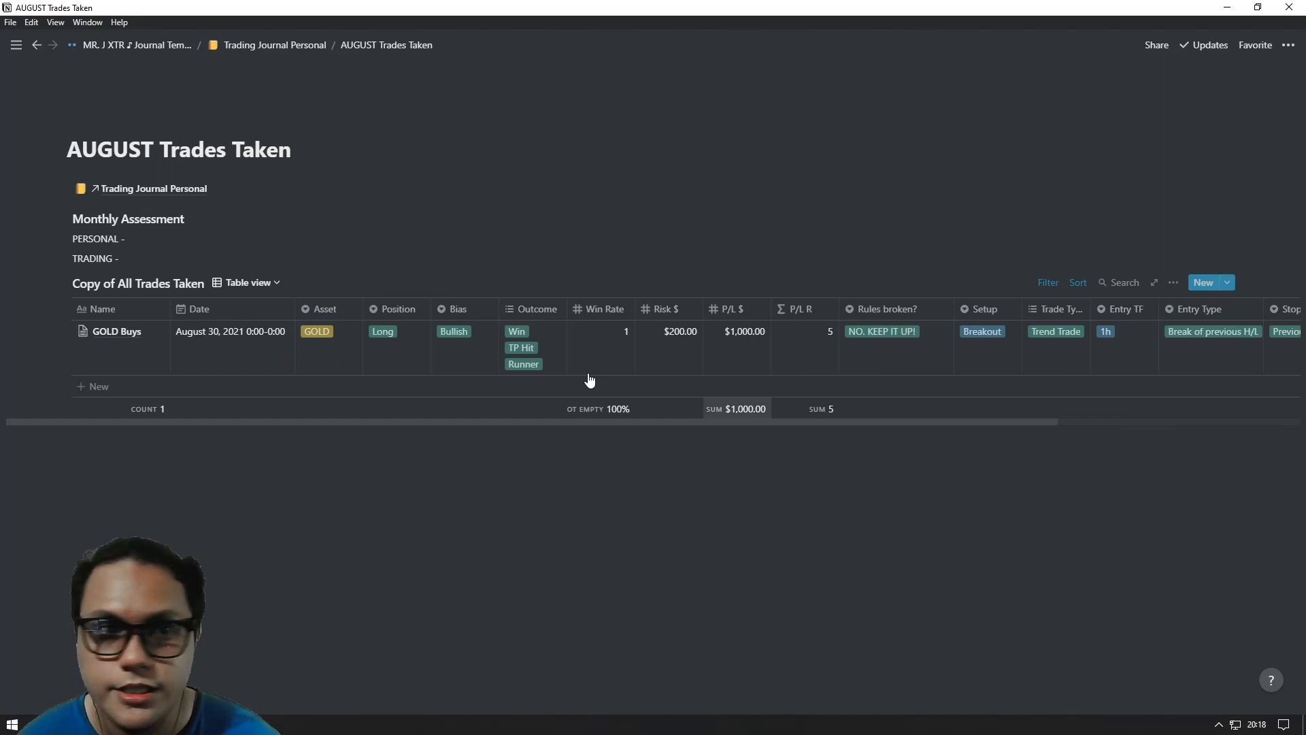
{"action": "left_click", "coordinate": [248, 283]}
{"action": "left_click", "coordinate": [183, 330]}
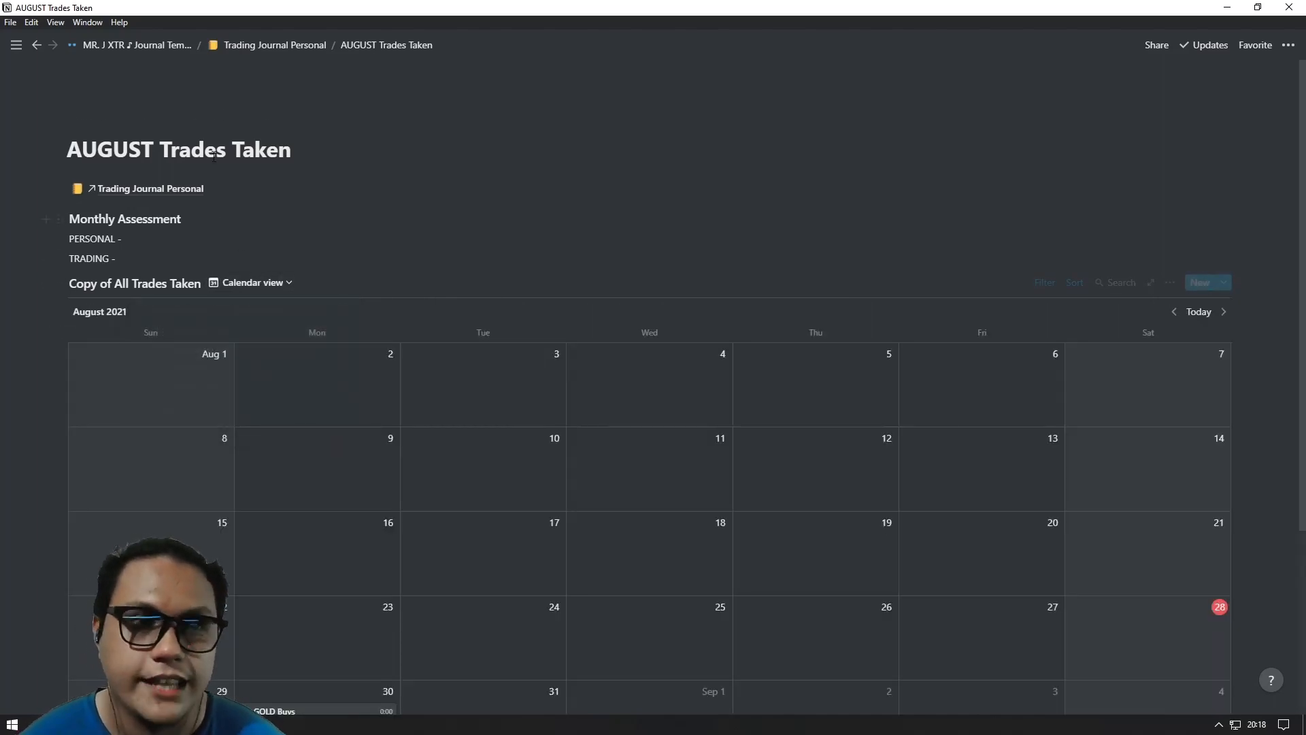
Step: Return to the Trading Journal Personal page and display July 2021 in the All Trades Taken calendar, returning to August 2021
{"action": "left_click", "coordinate": [245, 46]}
{"action": "scroll", "coordinate": [554, 412], "scroll_direction": "down", "scroll_amount": 5}
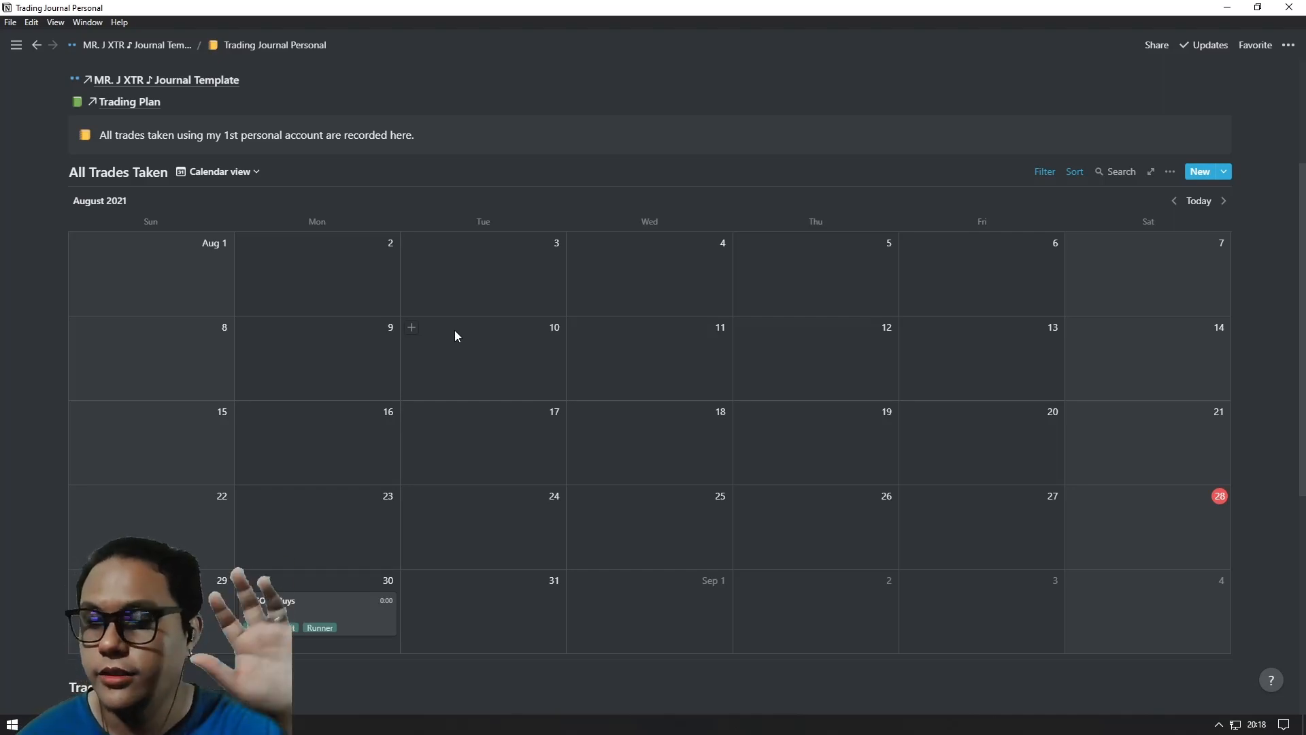
{"action": "scroll", "coordinate": [454, 329], "scroll_direction": "up", "scroll_amount": 4}
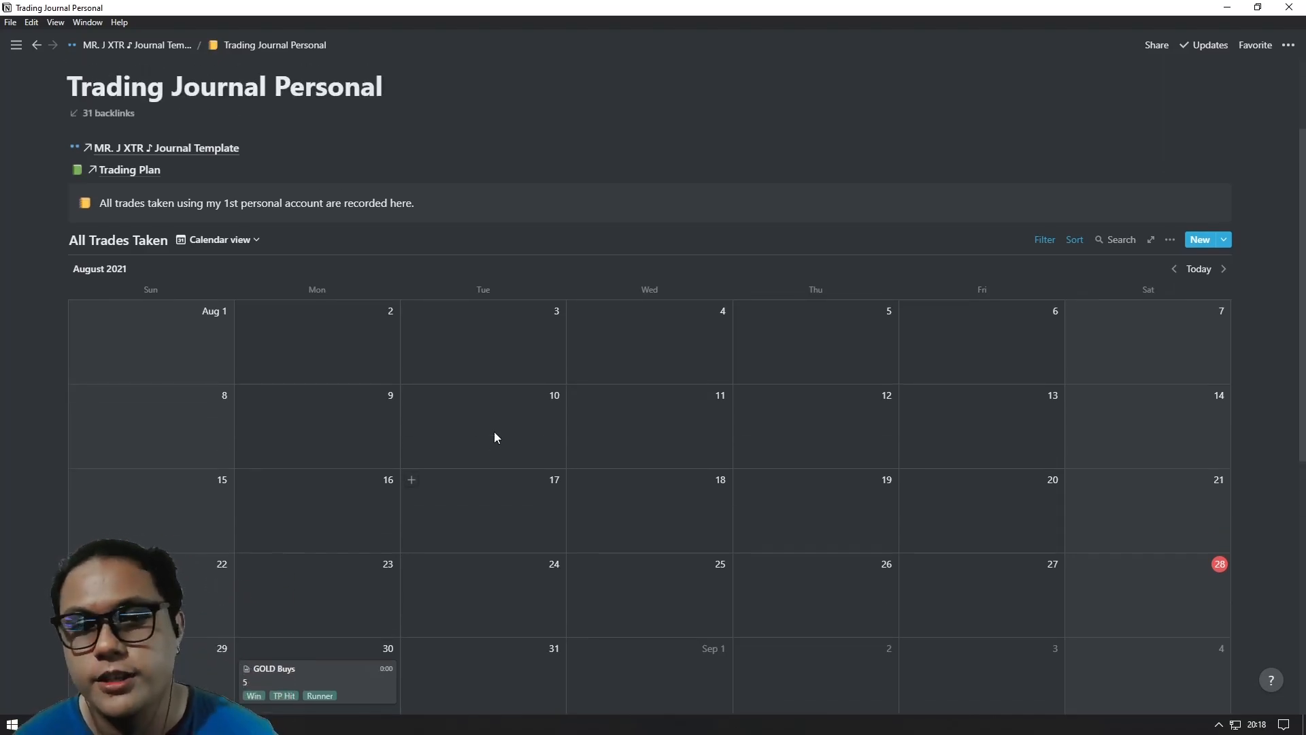
{"action": "scroll", "coordinate": [440, 431], "scroll_direction": "down", "scroll_amount": 2}
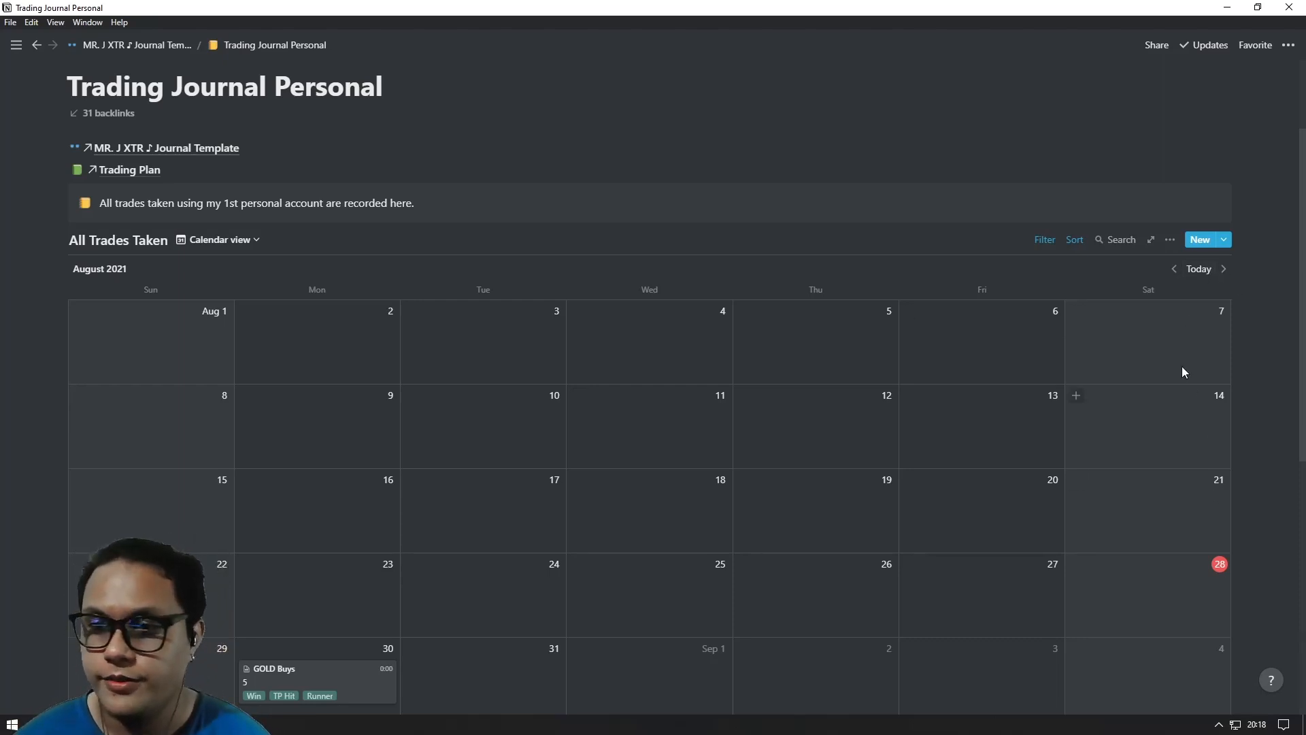
{"action": "left_click", "coordinate": [1174, 272]}
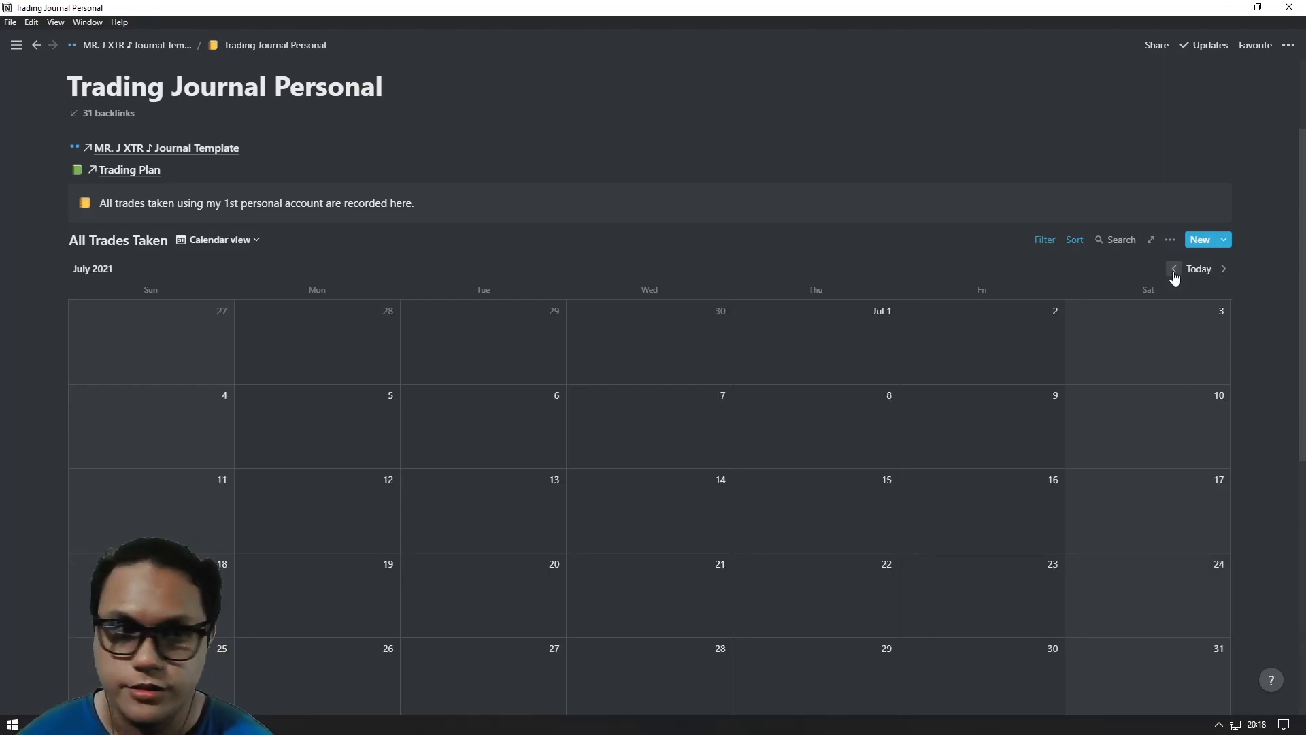
{"action": "left_click", "coordinate": [1223, 270]}
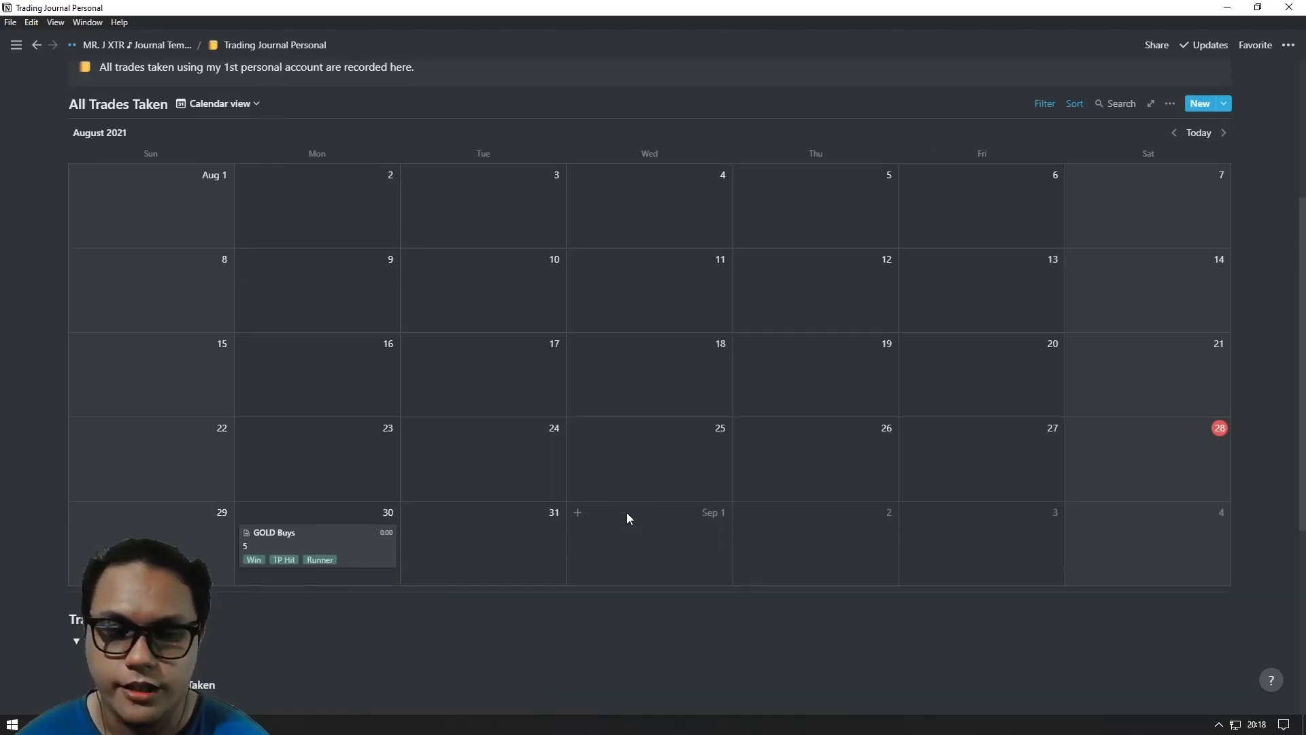
Step: View the properties of the GOLD Buys trade on August 30 and close the entry
{"action": "scroll", "coordinate": [681, 469], "scroll_direction": "down", "scroll_amount": 2}
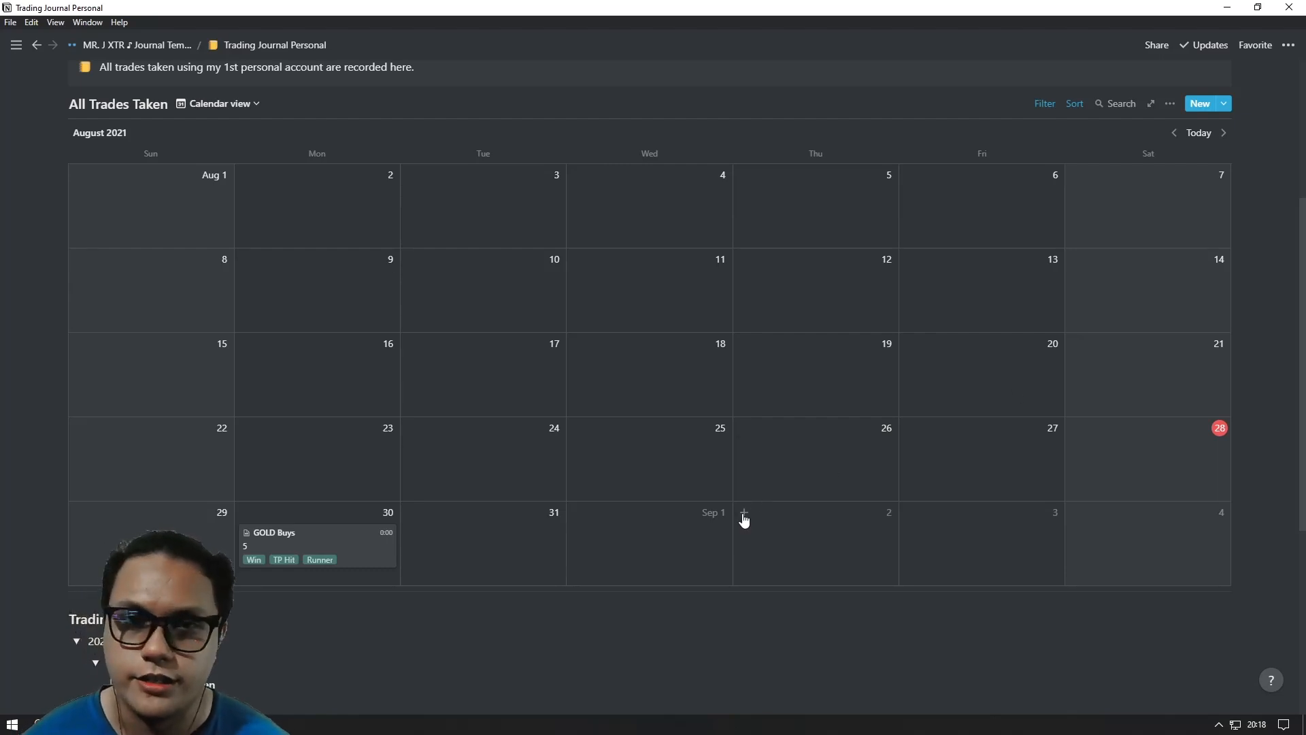
{"action": "scroll", "coordinate": [741, 519], "scroll_direction": "up", "scroll_amount": 1}
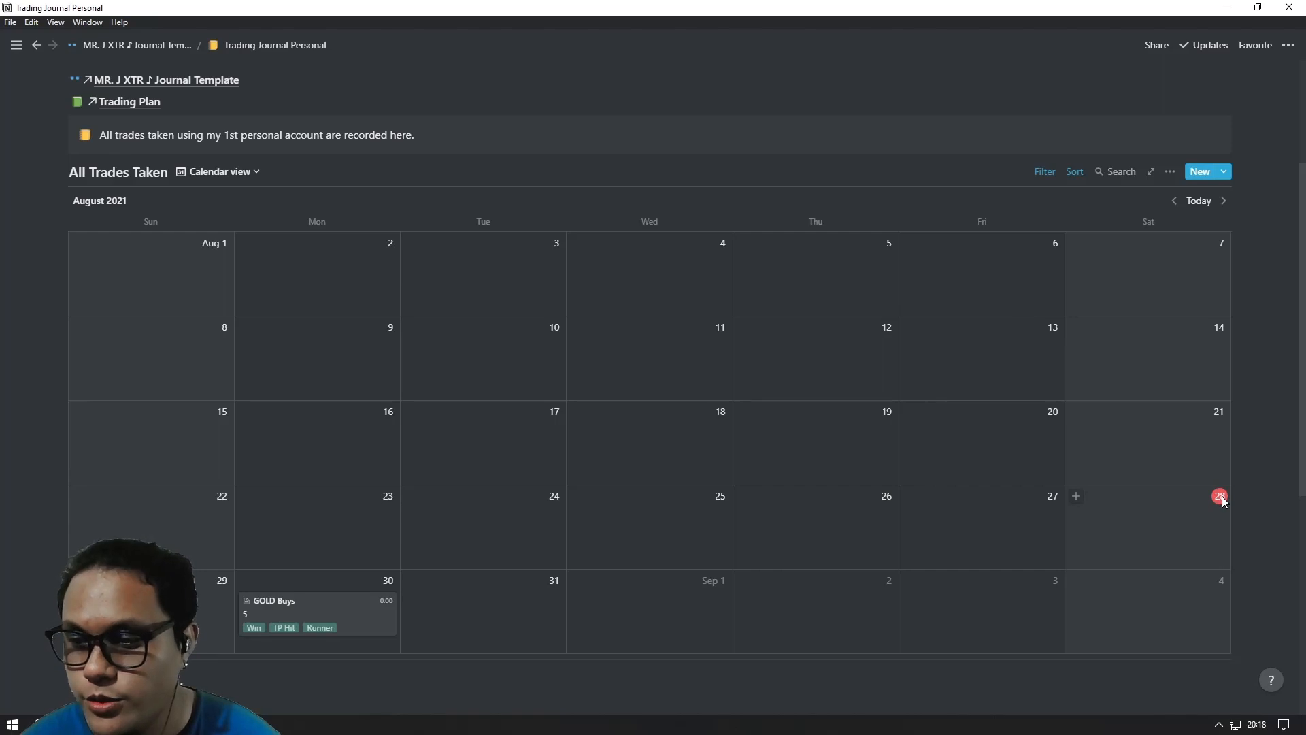
{"action": "left_click", "coordinate": [336, 609]}
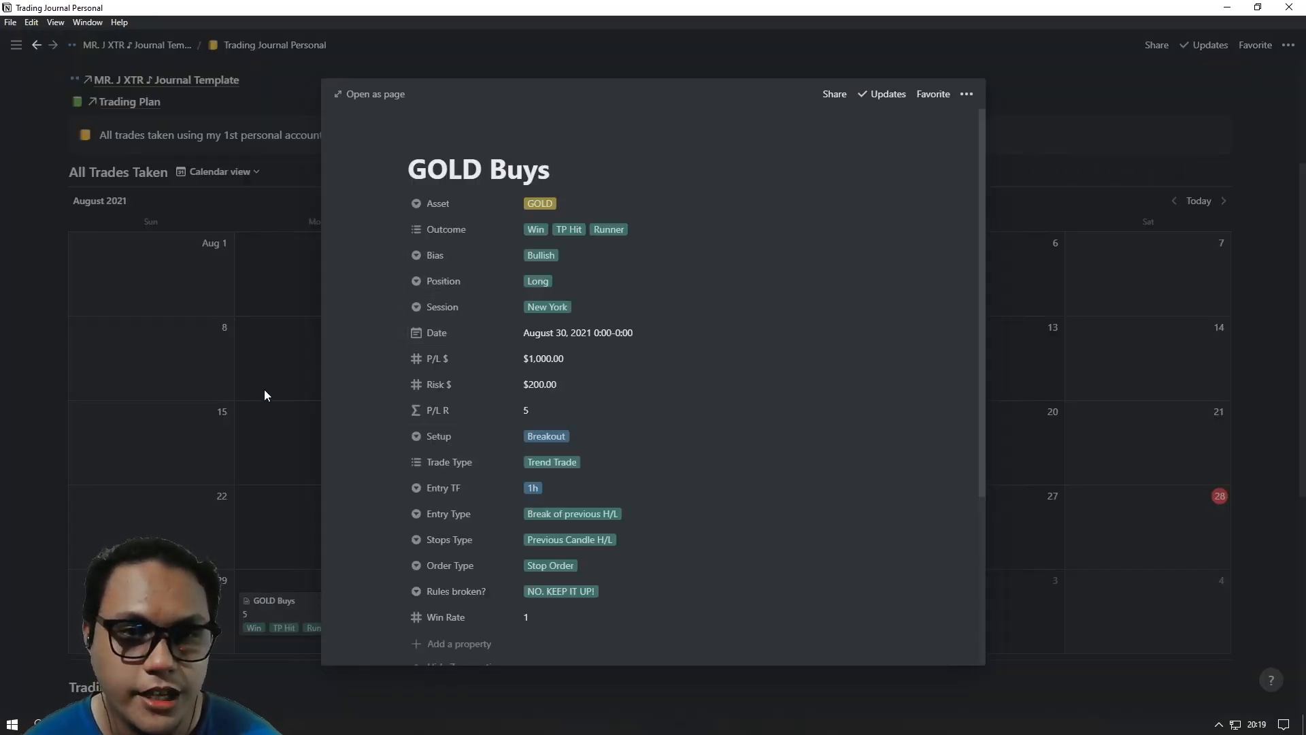
{"action": "left_click", "coordinate": [257, 537]}
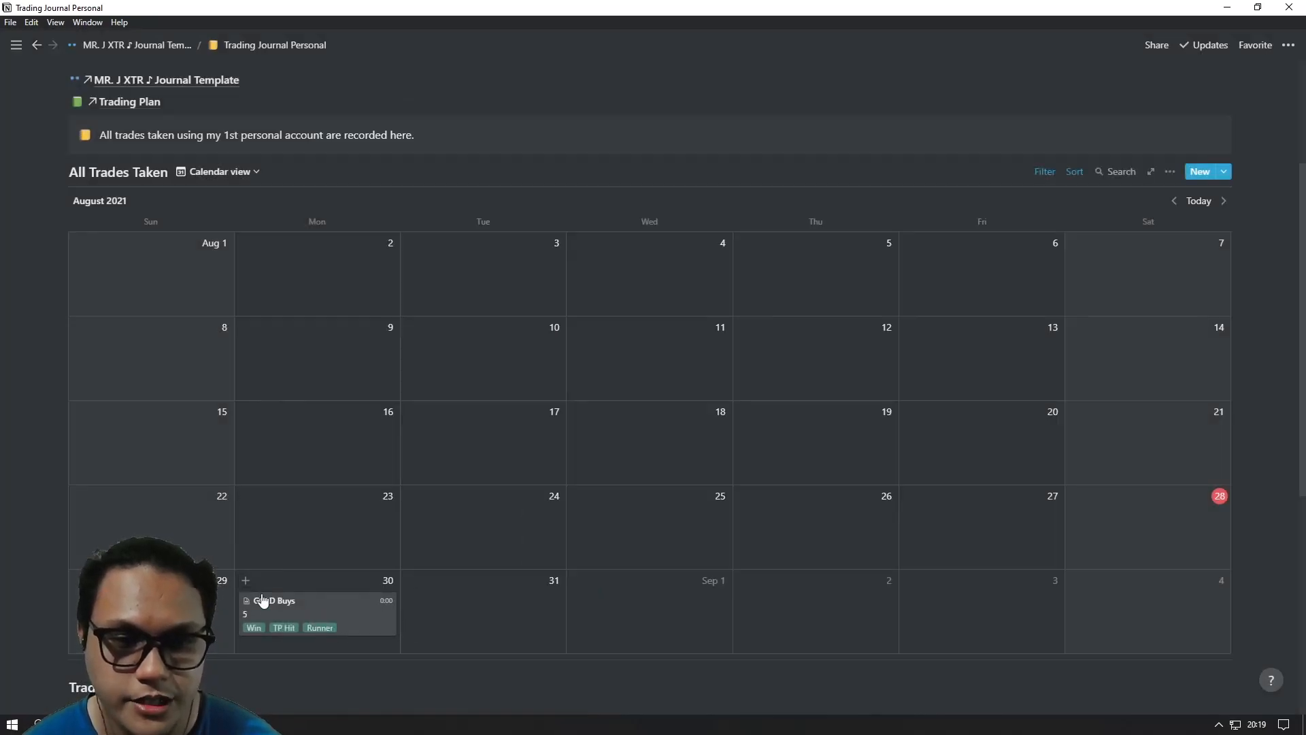
Step: Set the time of the existing GOLD Buys trade on August 30 to 18:00 and close the entry
{"action": "left_click", "coordinate": [345, 606]}
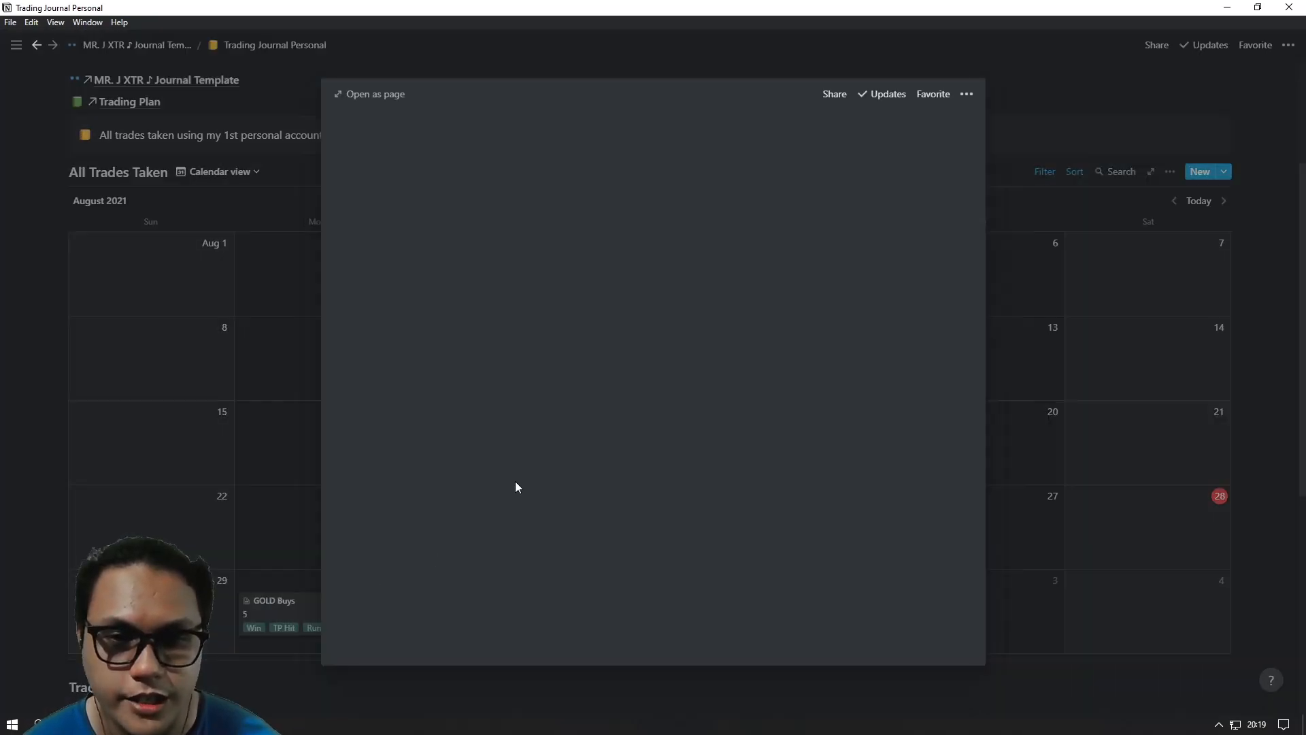
{"action": "left_click", "coordinate": [651, 340]}
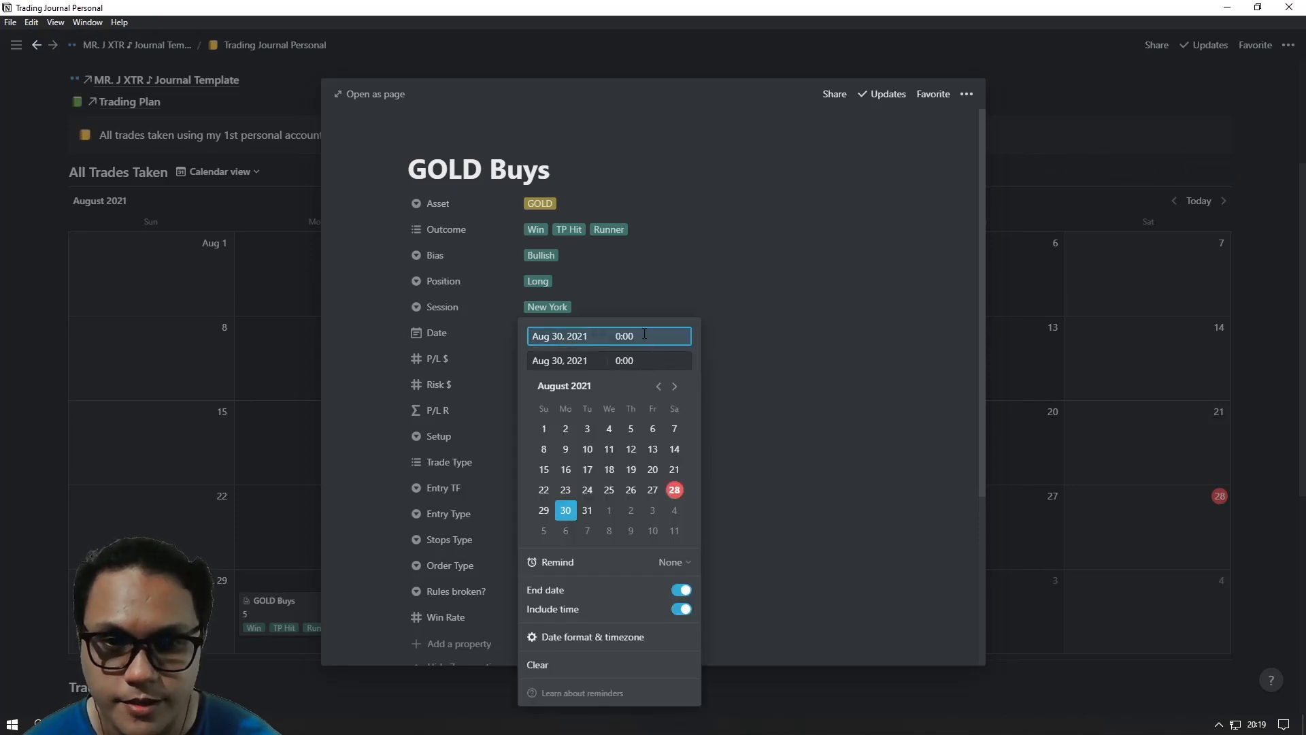
{"action": "left_click_drag", "start_coordinate": [617, 336], "coordinate": [611, 336]}
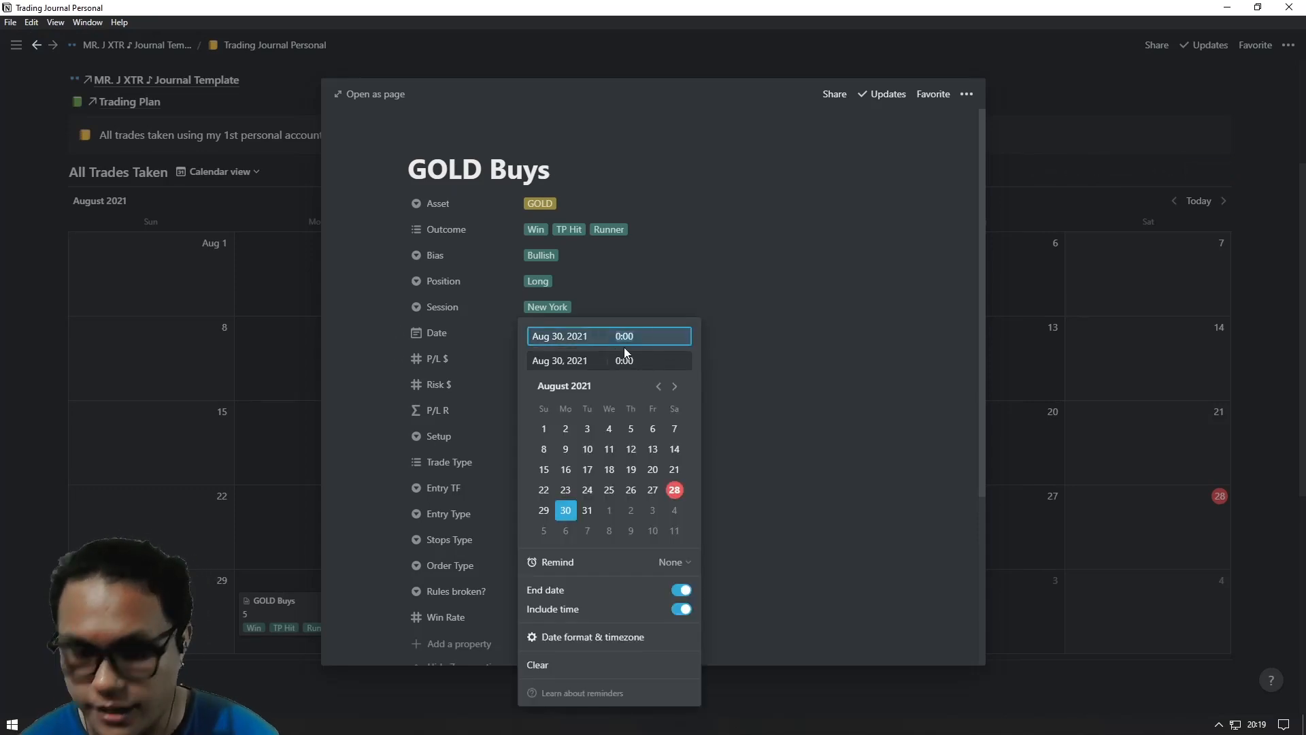
{"action": "type", "text": "18"}
{"action": "key", "text": "Return"}
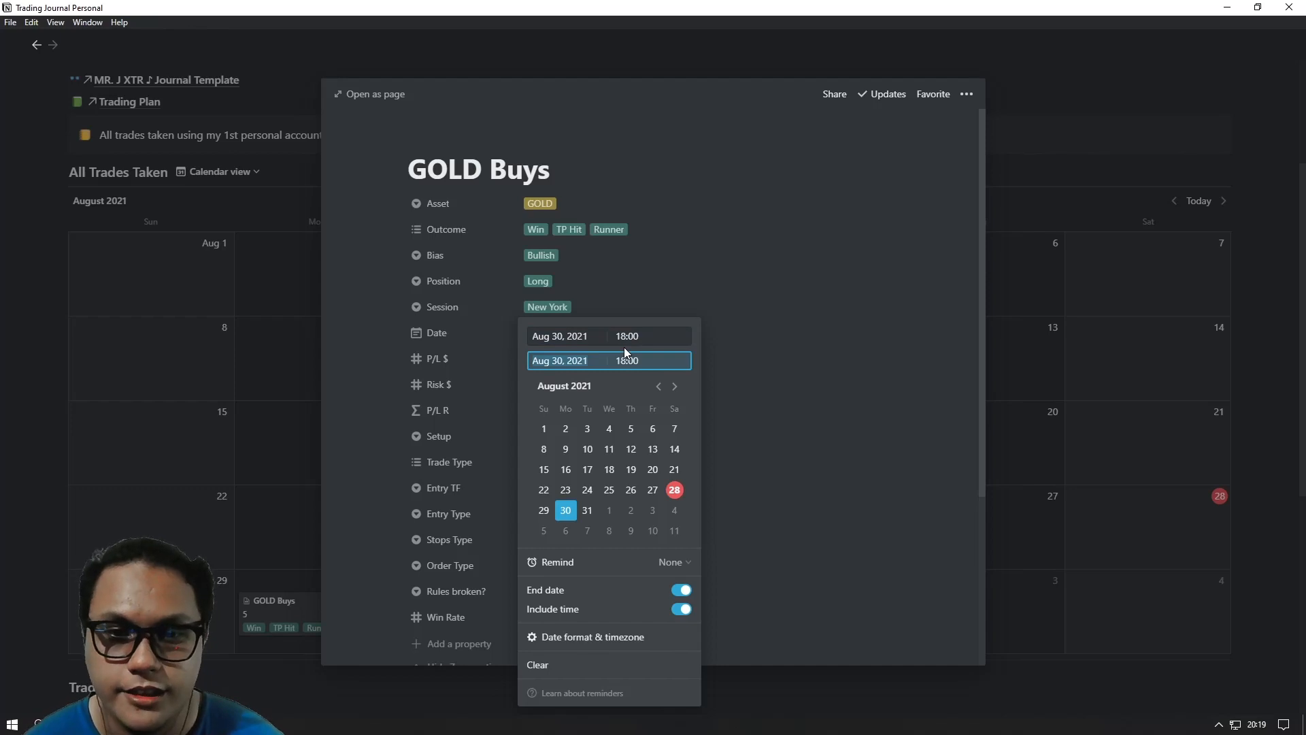
{"action": "left_click", "coordinate": [809, 438]}
{"action": "left_click", "coordinate": [129, 438]}
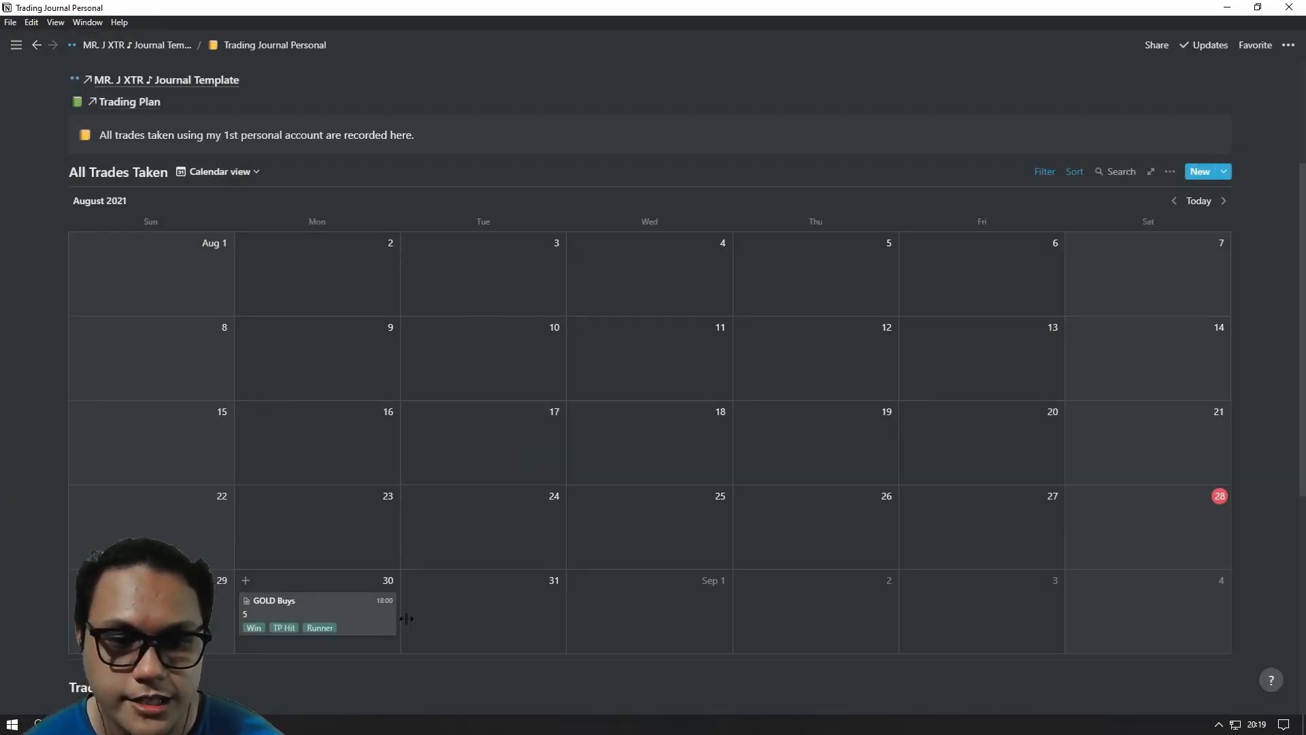
Step: Add a new trade entry on August 30, 2021 and apply the GOLD Buys template to it
{"action": "scroll", "coordinate": [248, 511], "scroll_direction": "down", "scroll_amount": 1}
{"action": "left_click", "coordinate": [246, 512]}
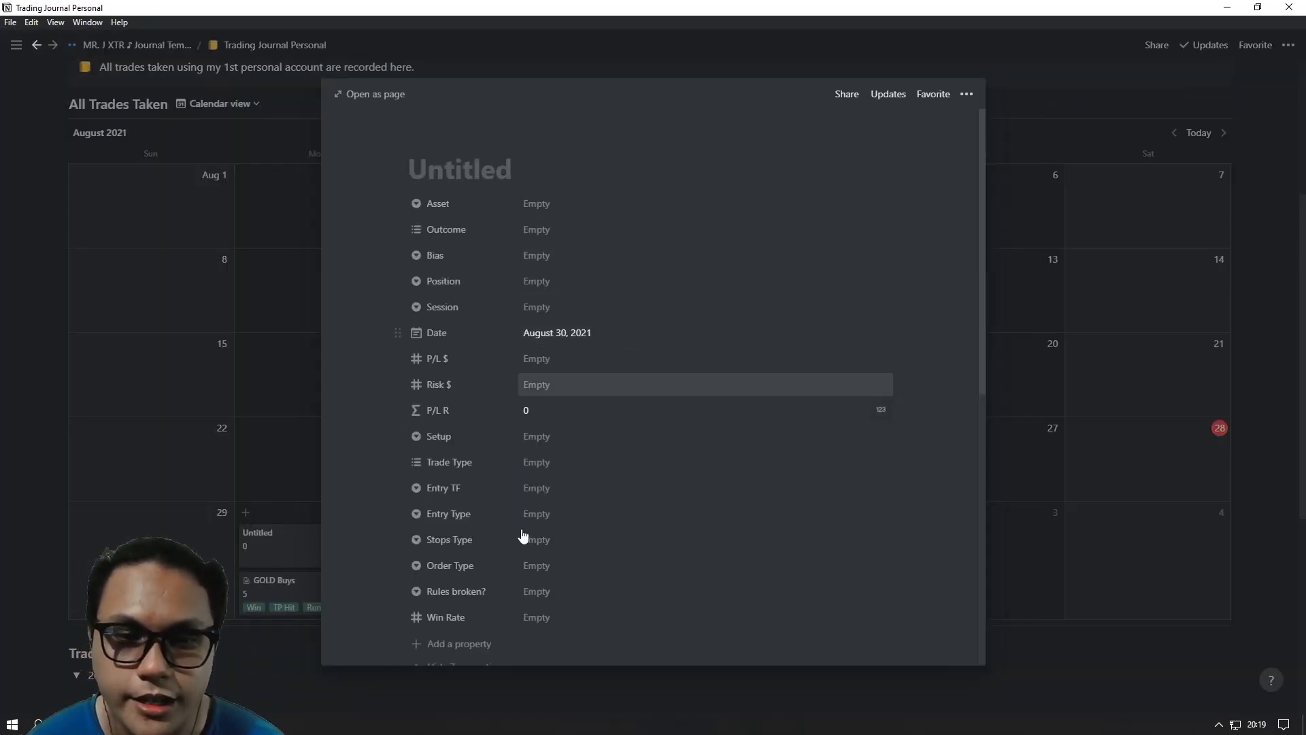
{"action": "scroll", "coordinate": [588, 544], "scroll_direction": "down", "scroll_amount": 4}
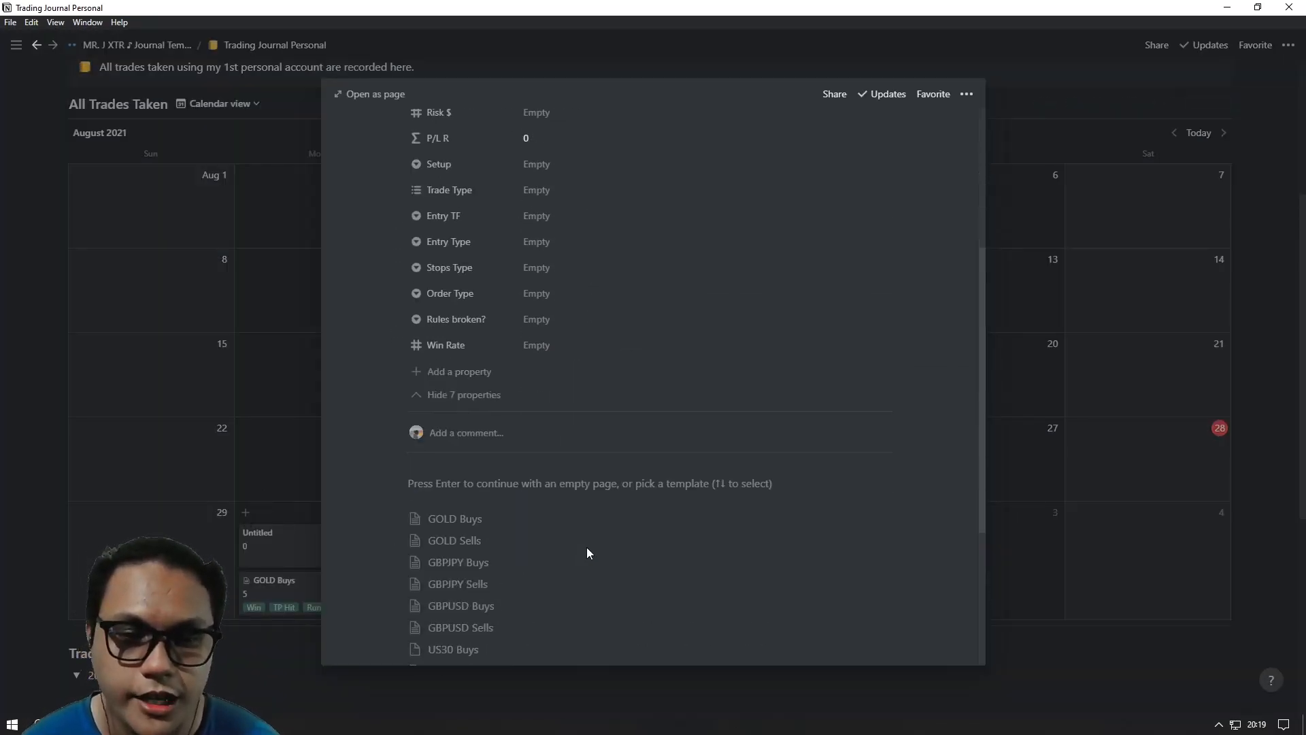
{"action": "left_click", "coordinate": [480, 521]}
{"action": "scroll", "coordinate": [629, 589], "scroll_direction": "down", "scroll_amount": 3}
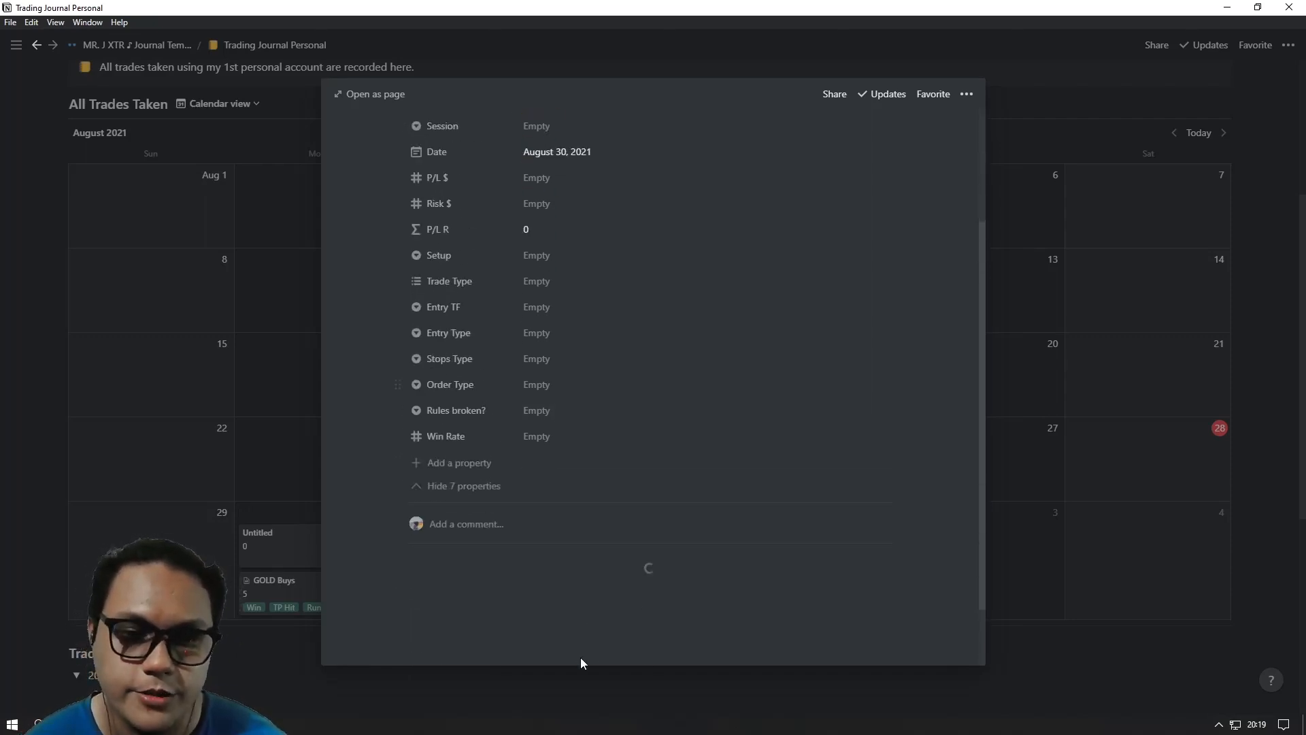
{"action": "scroll", "coordinate": [558, 592], "scroll_direction": "down", "scroll_amount": 1}
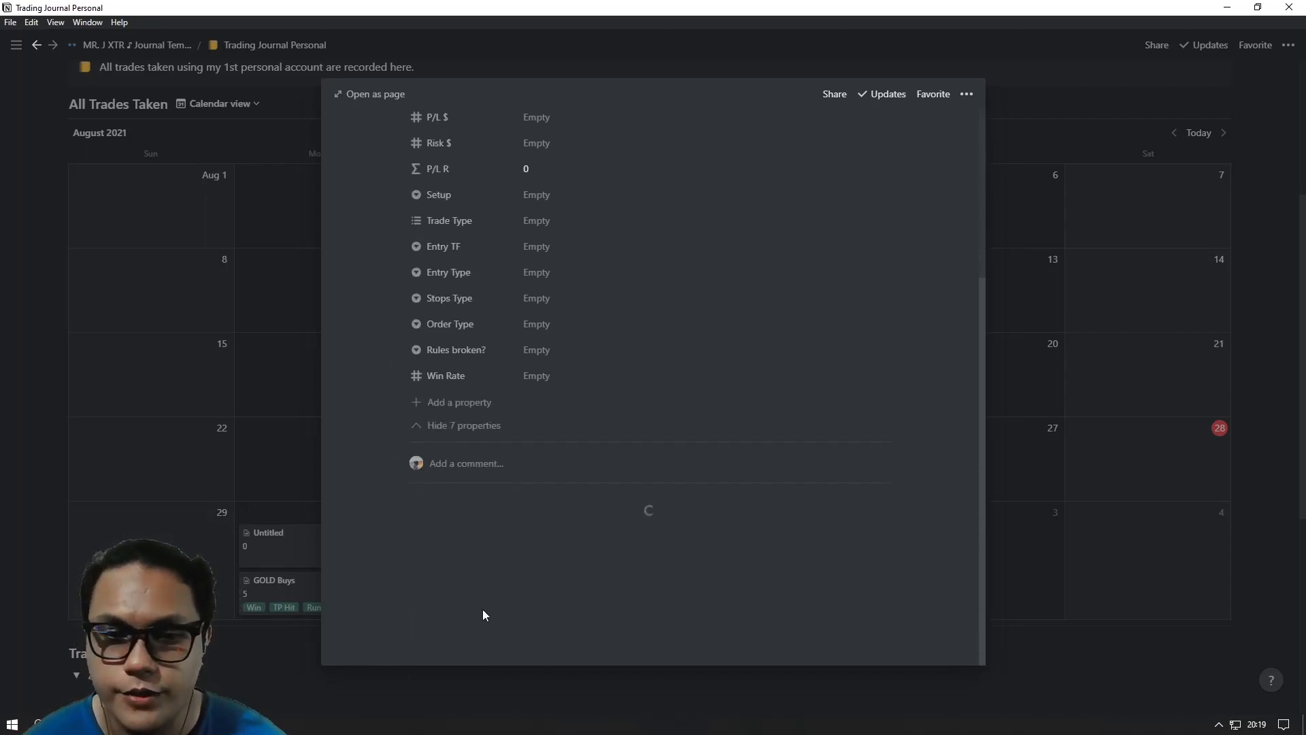
Step: Title the new trade entry "GOLD Buys"
{"action": "scroll", "coordinate": [545, 626], "scroll_direction": "up", "scroll_amount": 4}
{"action": "left_click", "coordinate": [476, 178]}
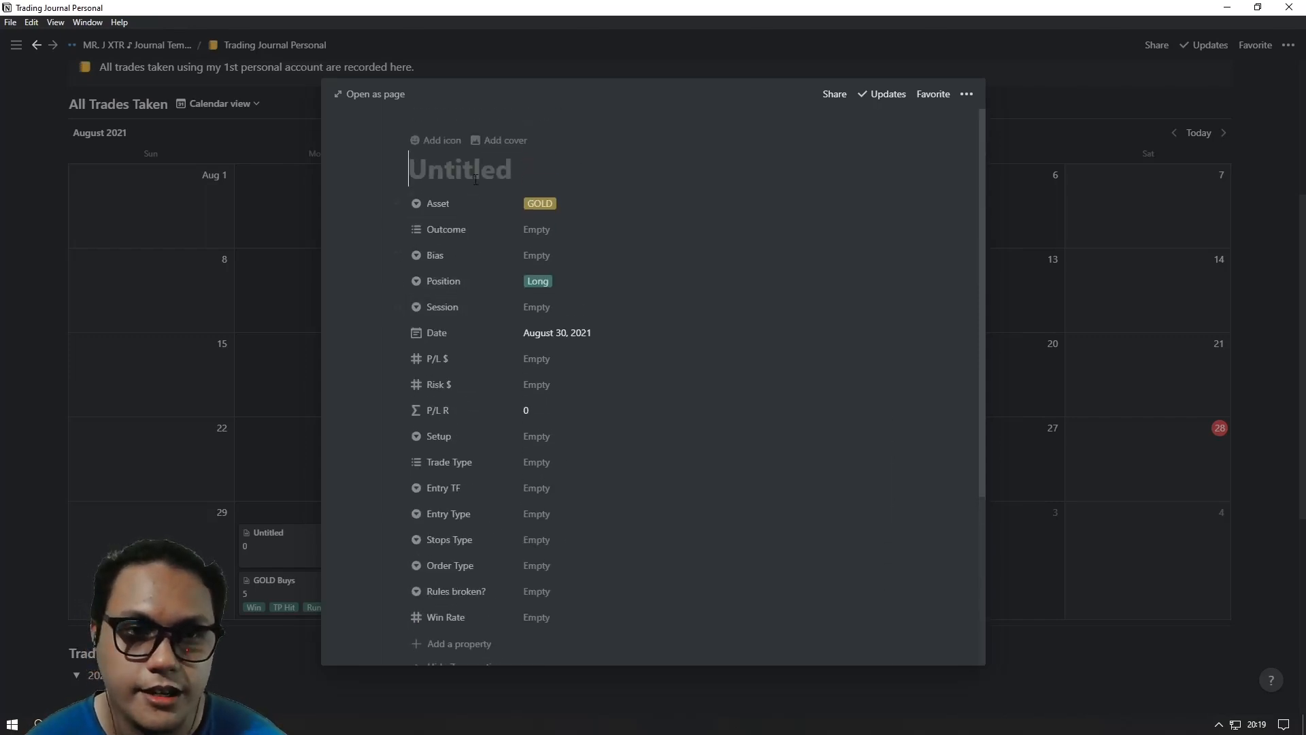
{"action": "type", "text": "Gol"}
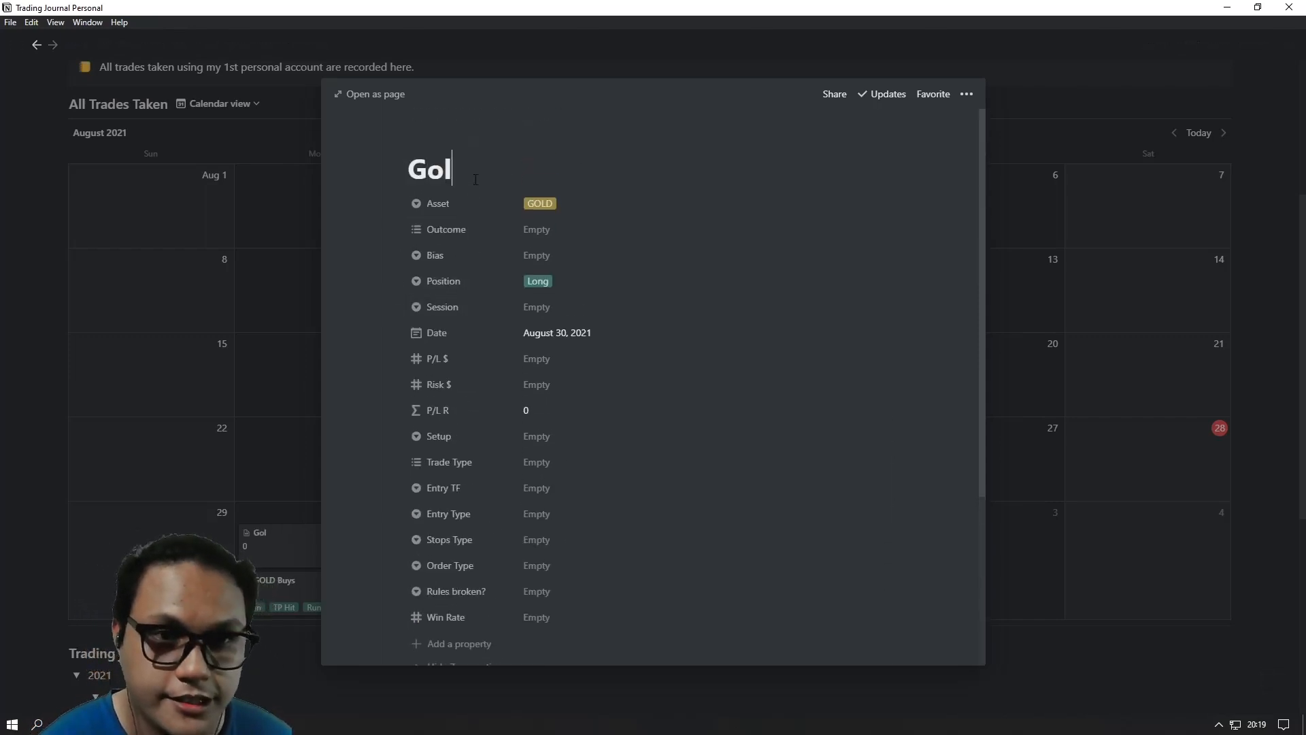
{"action": "key", "text": "BackSpace"}
{"action": "key", "text": "BackSpace"}
{"action": "type", "text": "OLD"}
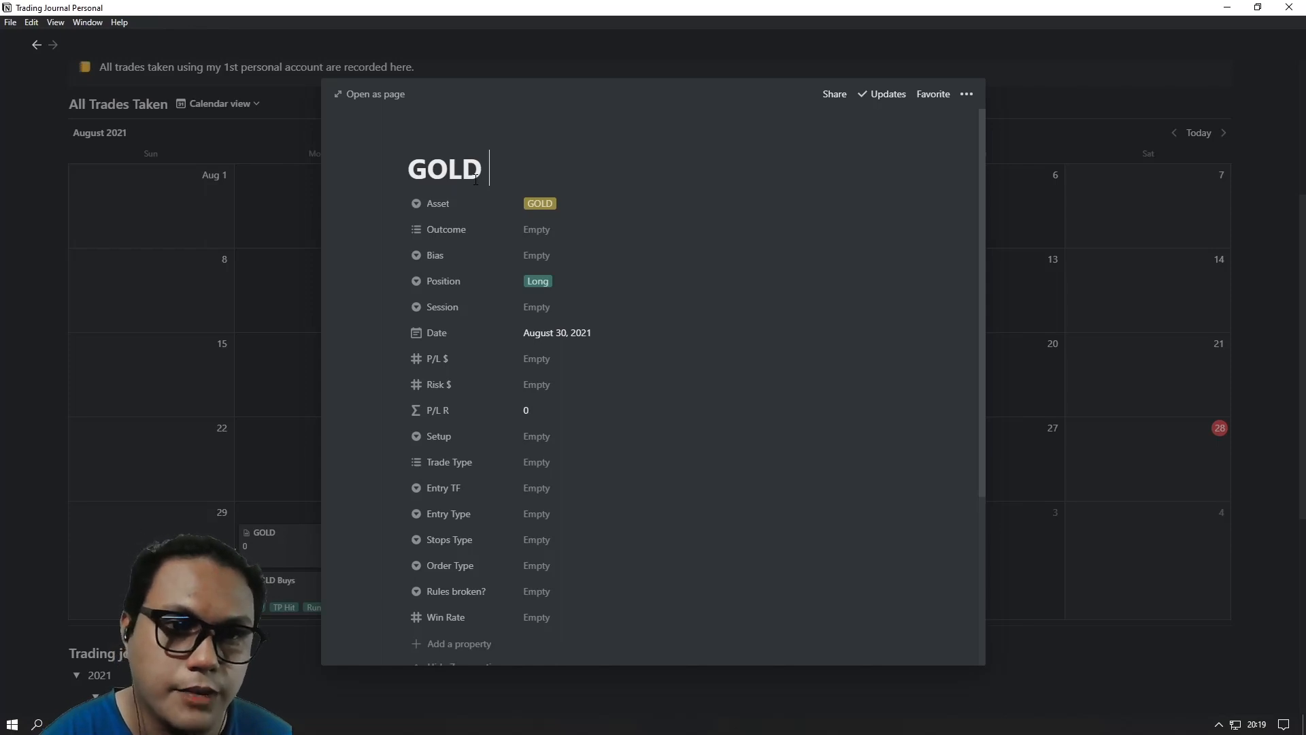
{"action": "type", "text": " Buys"}
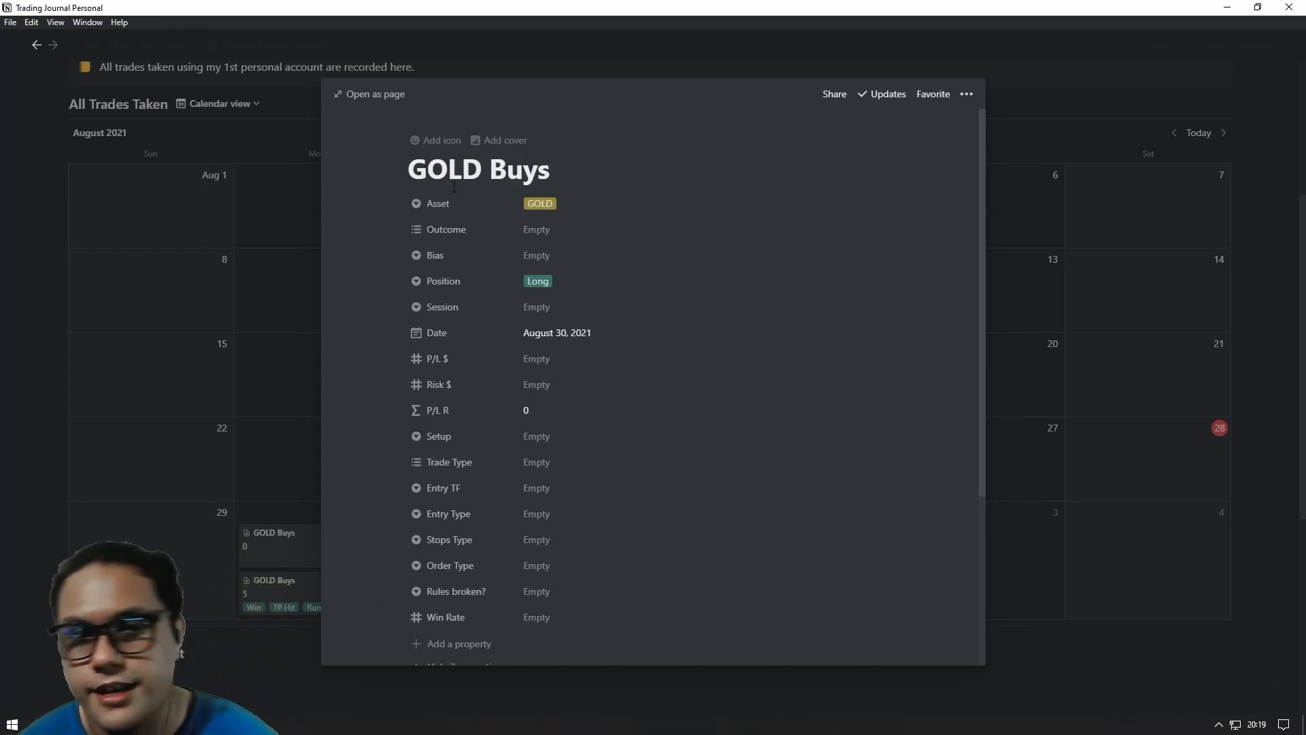
Step: Set the new trade's Outcome to Win, TP Hit and TSL Hit
{"action": "left_click", "coordinate": [528, 236]}
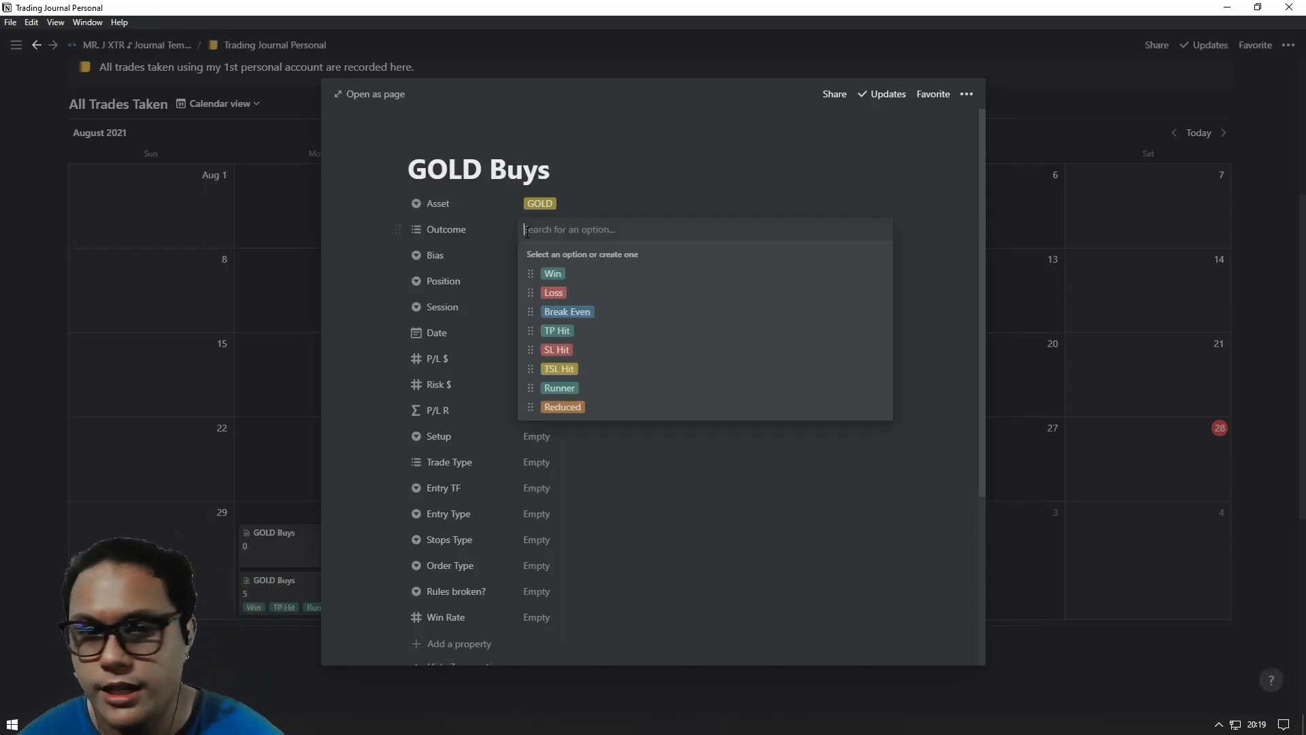
{"action": "left_click", "coordinate": [557, 273]}
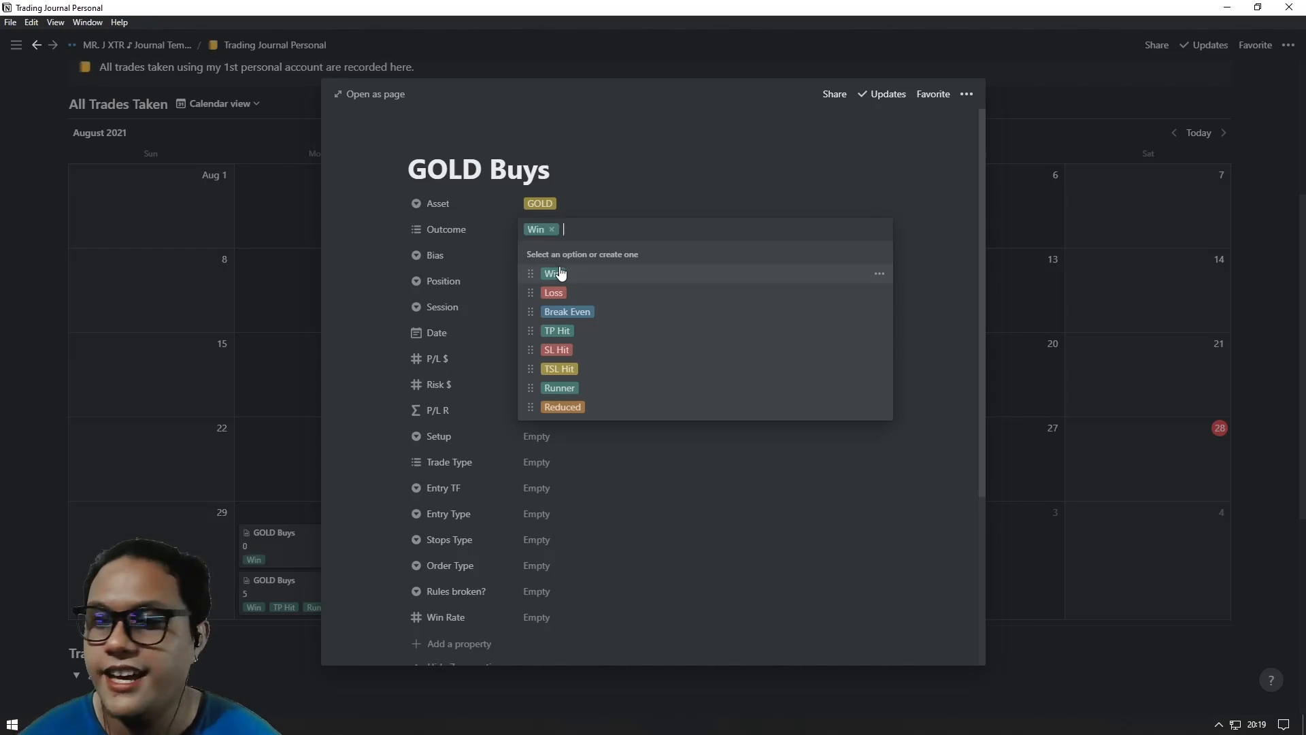
{"action": "left_click", "coordinate": [611, 333]}
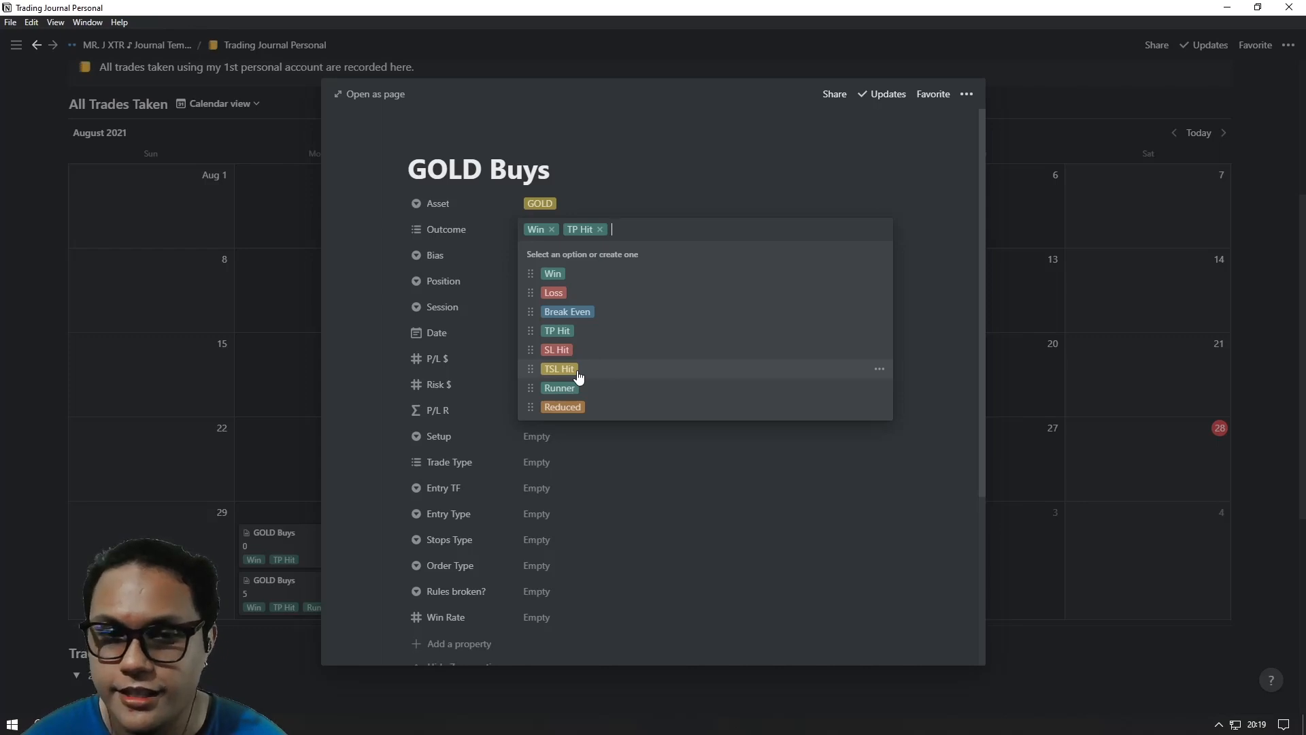
{"action": "left_click", "coordinate": [578, 373]}
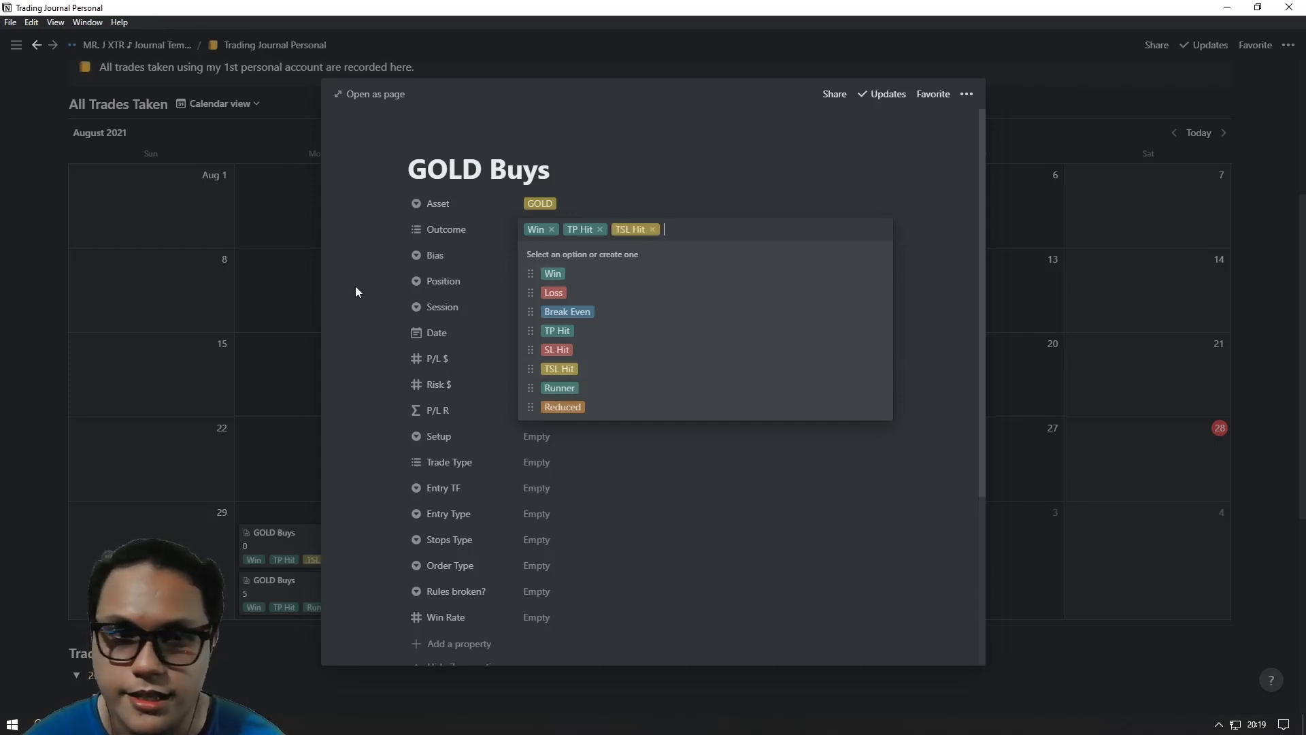
{"action": "left_click", "coordinate": [382, 274]}
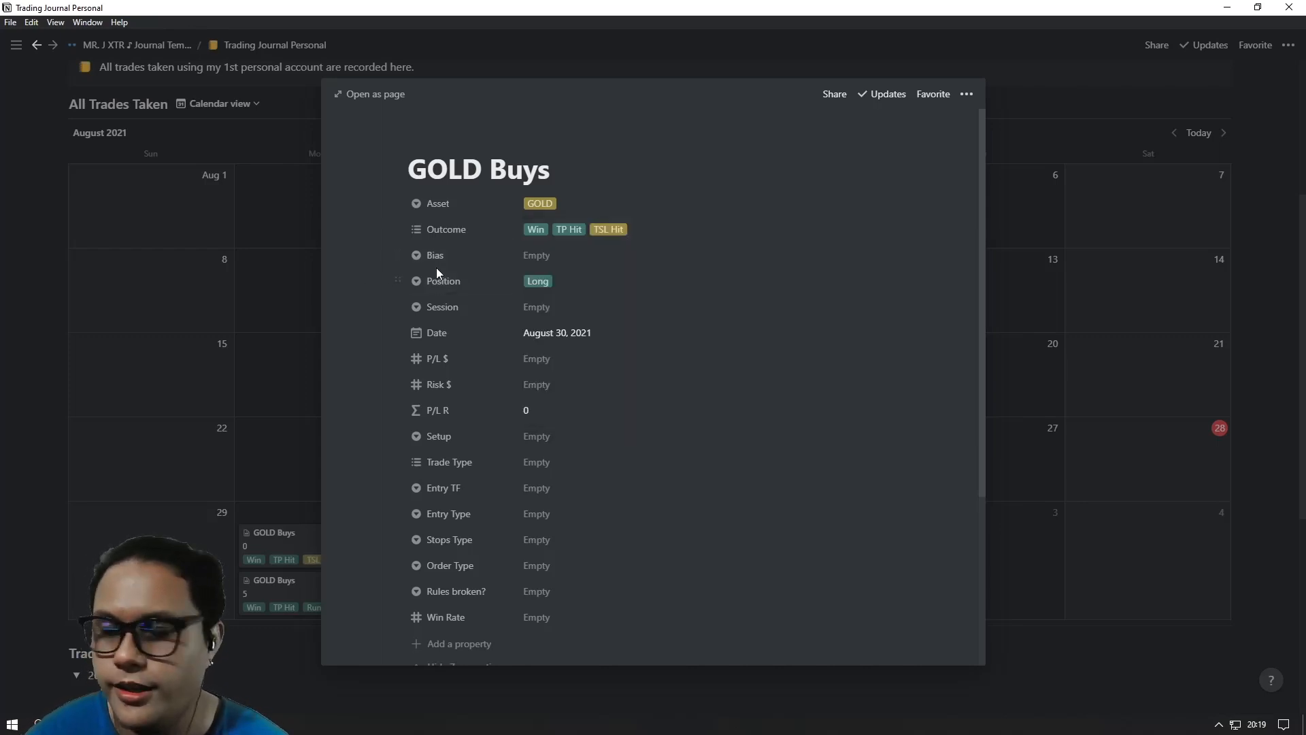
Step: Set the new trade's Bias to Bullish and its Session to New York
{"action": "left_click", "coordinate": [537, 255]}
{"action": "left_click", "coordinate": [556, 299]}
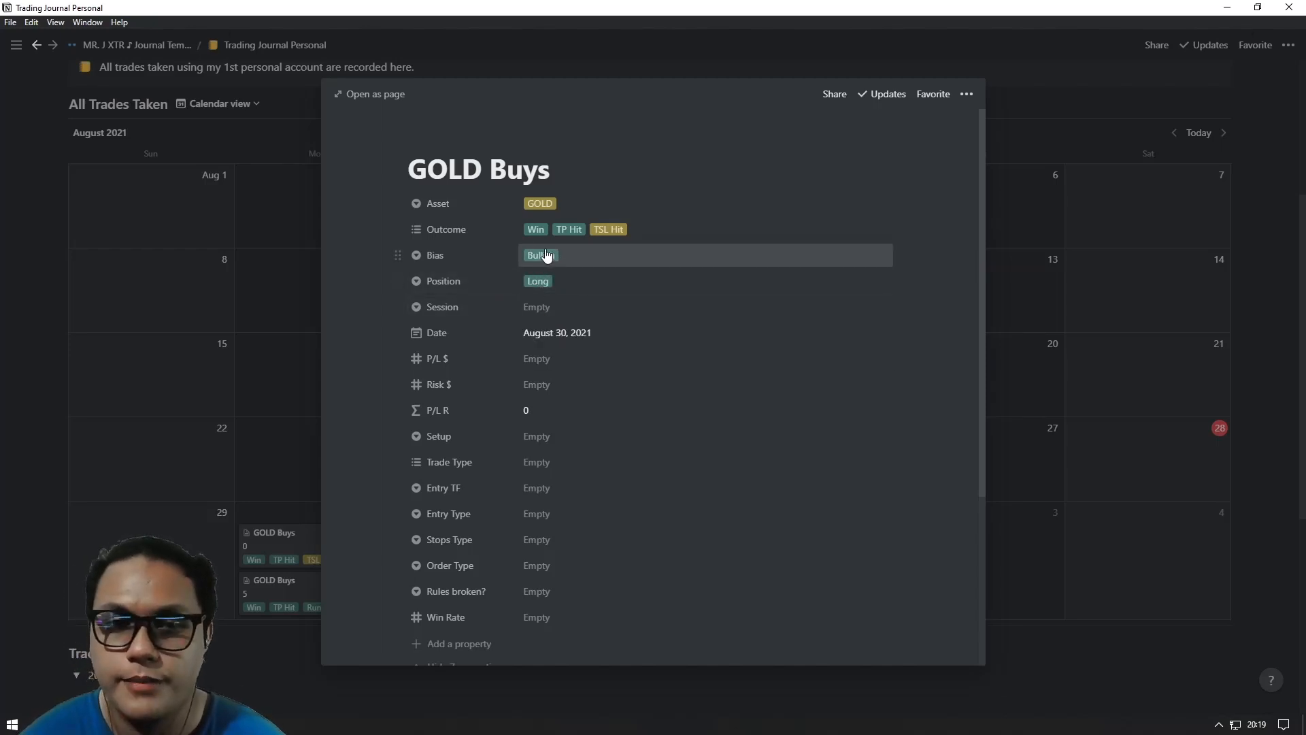
{"action": "left_click", "coordinate": [545, 311]}
{"action": "left_click", "coordinate": [589, 392]}
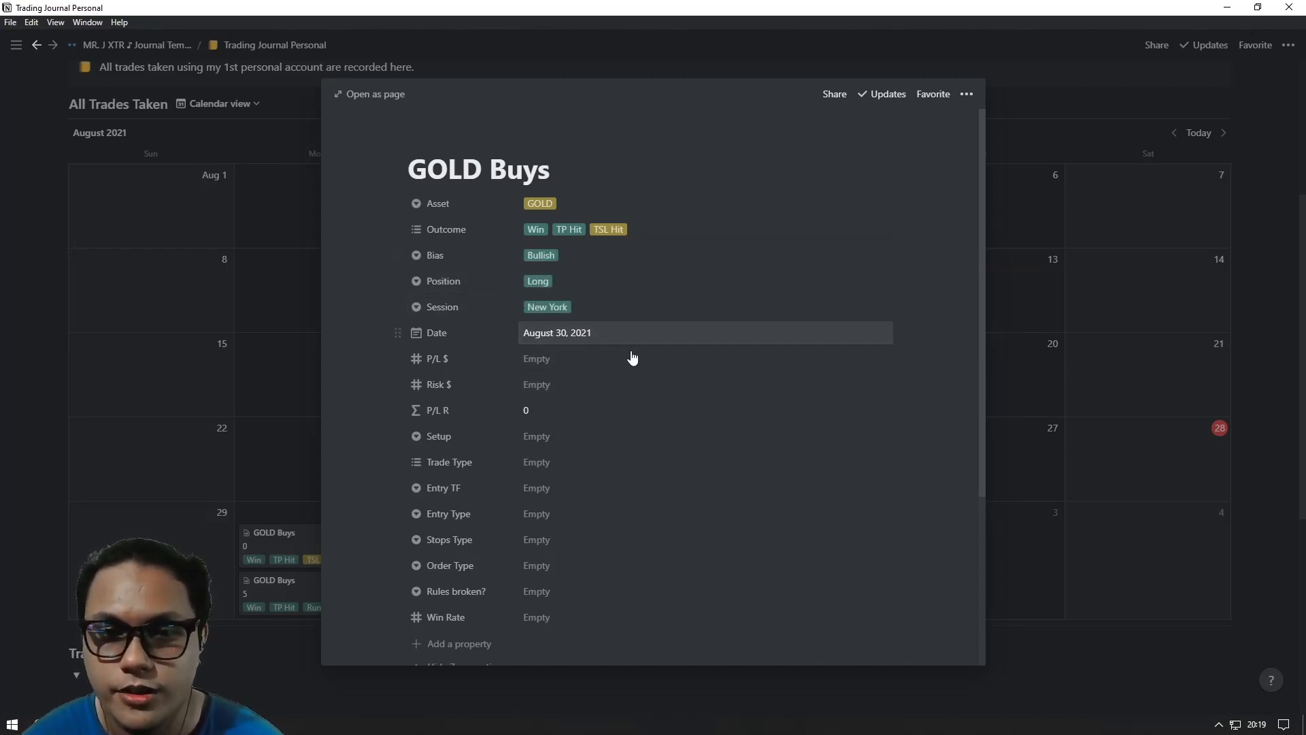
Step: Include a time and an end date in the new trade's Date property, and set its timezone to Manila (PST)
{"action": "left_click", "coordinate": [622, 335]}
{"action": "left_click", "coordinate": [682, 608]}
{"action": "left_click", "coordinate": [682, 591]}
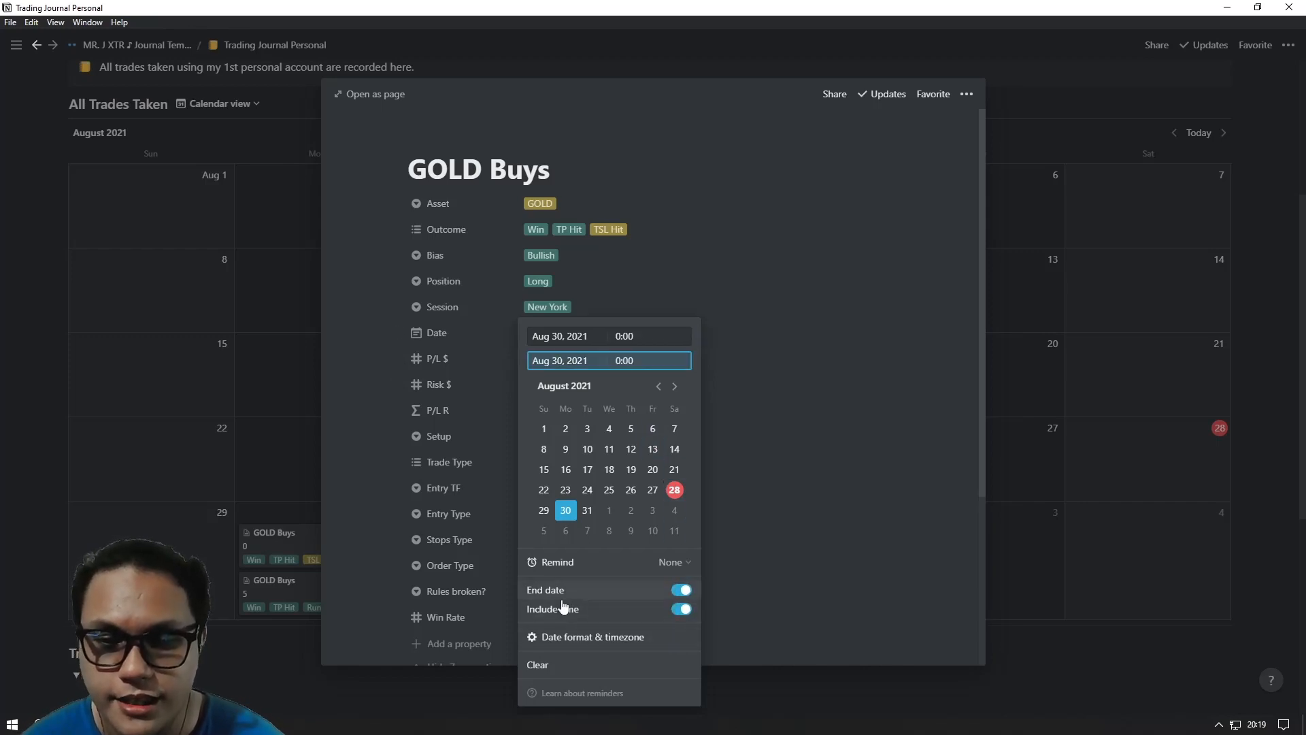
{"action": "left_click", "coordinate": [660, 643]}
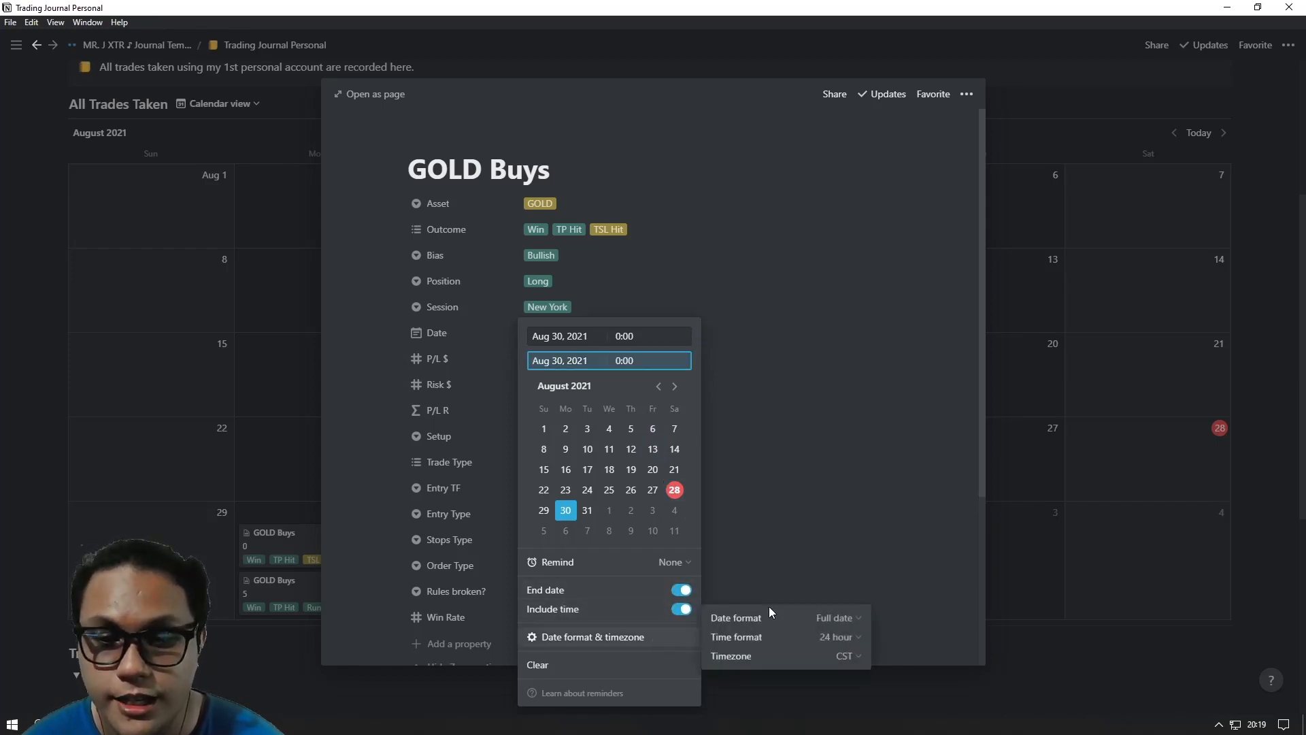
{"action": "left_click", "coordinate": [849, 657]}
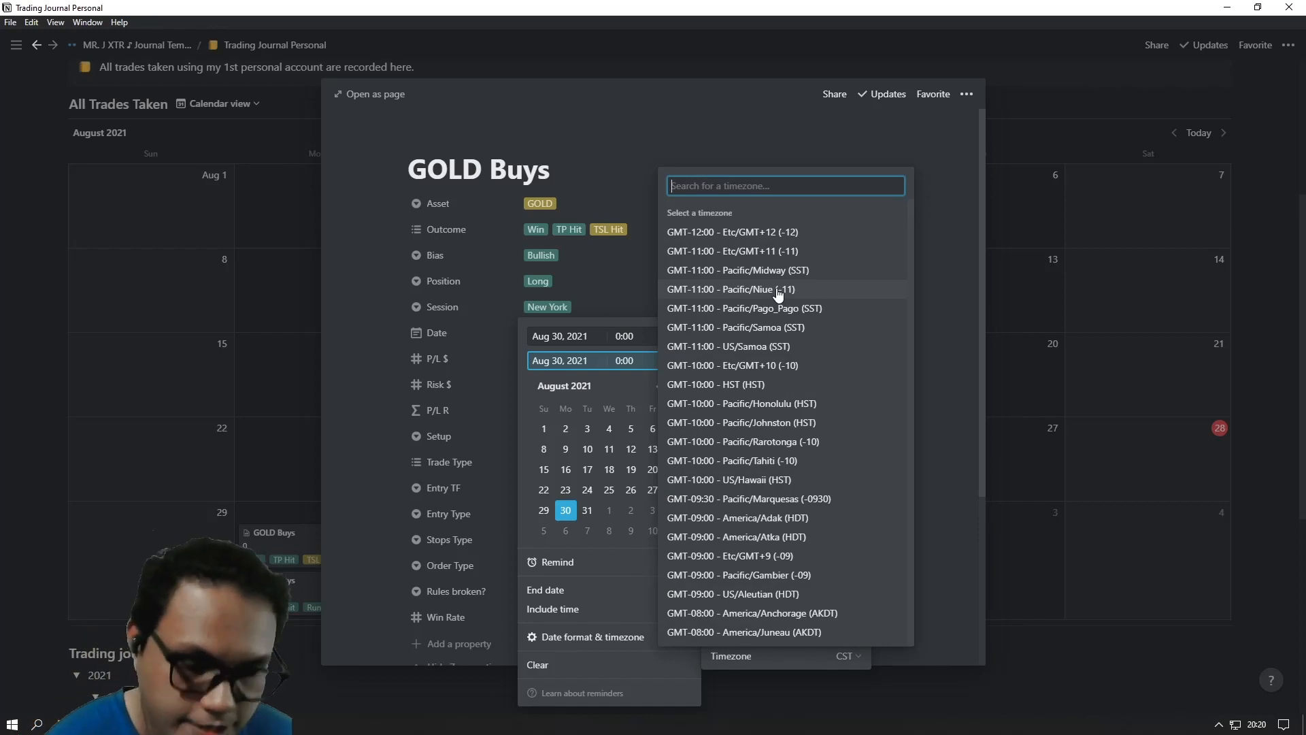
{"action": "type", "text": "mani"}
{"action": "left_click", "coordinate": [805, 236]}
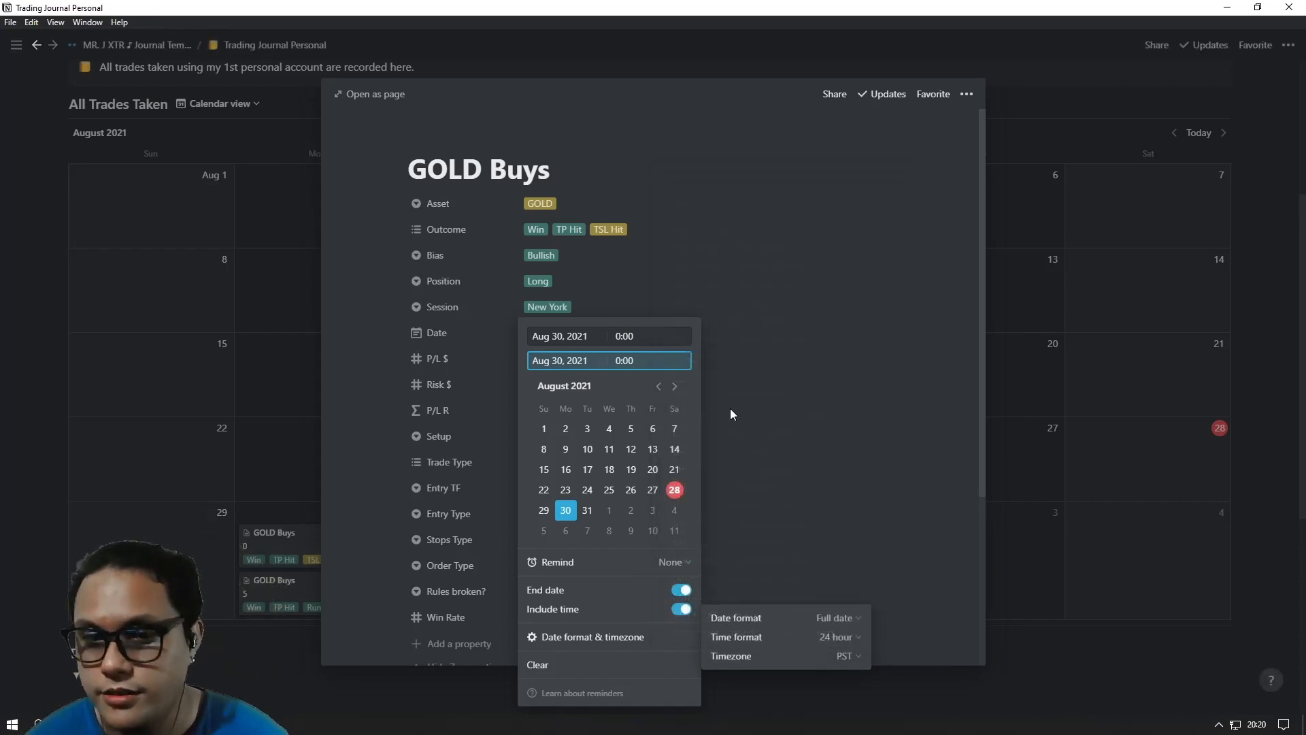
Step: Set the new trade's start time on August 30, 2021 to 21:00 and close the date settings
{"action": "left_click", "coordinate": [646, 336]}
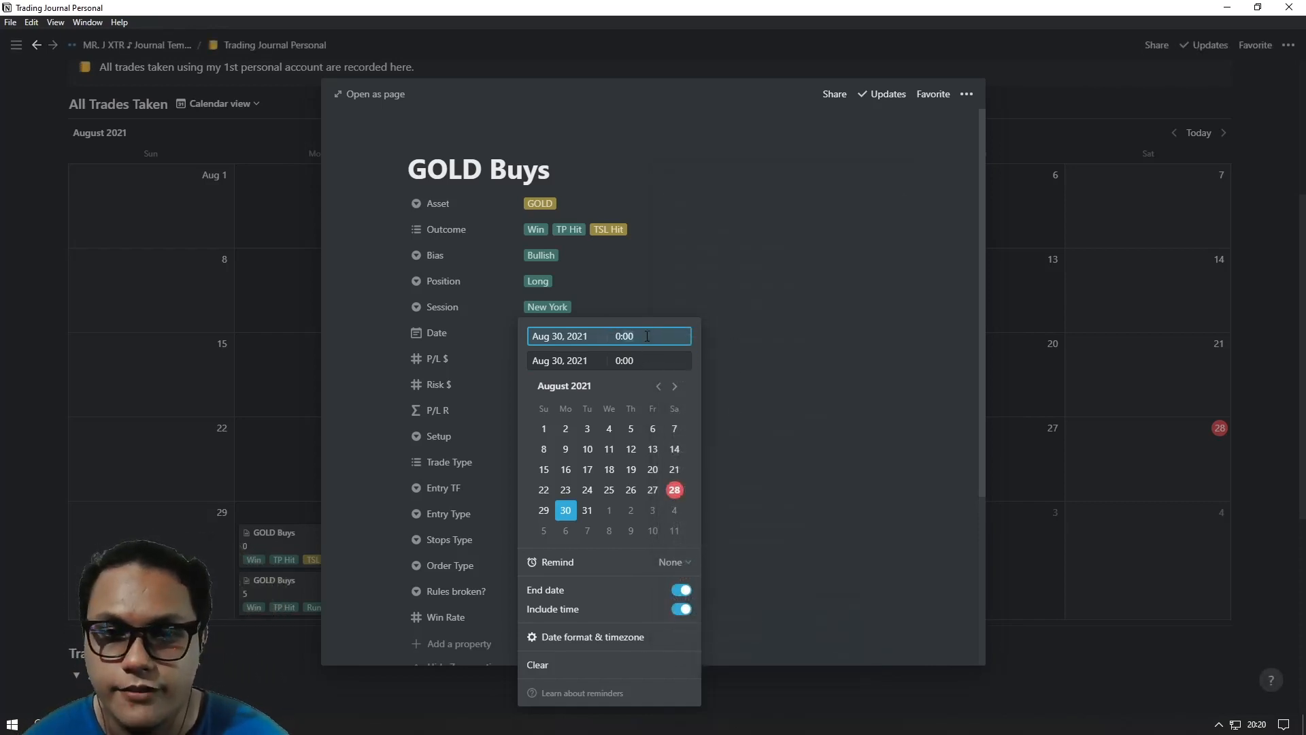
{"action": "type", "text": "2:10"}
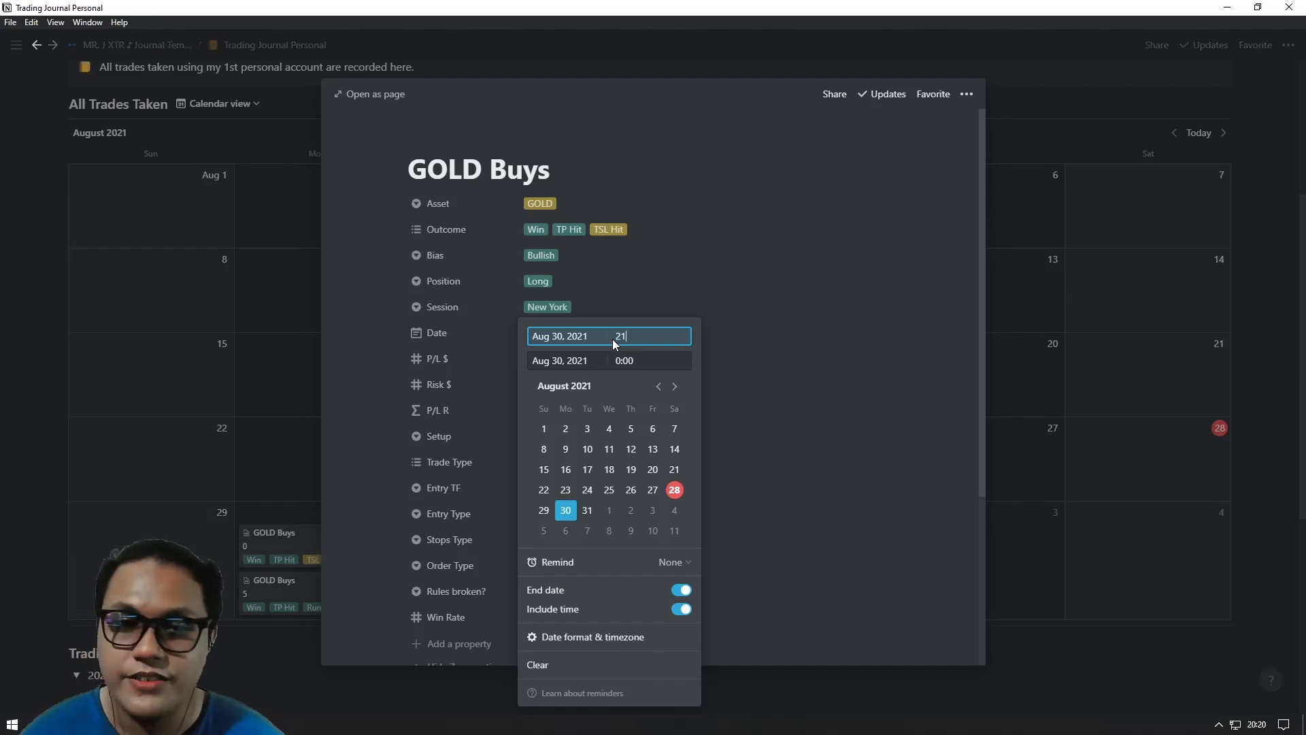
{"action": "key", "text": "Return"}
{"action": "left_click_drag", "start_coordinate": [638, 338], "coordinate": [616, 345]}
{"action": "type", "text": "21:00"}
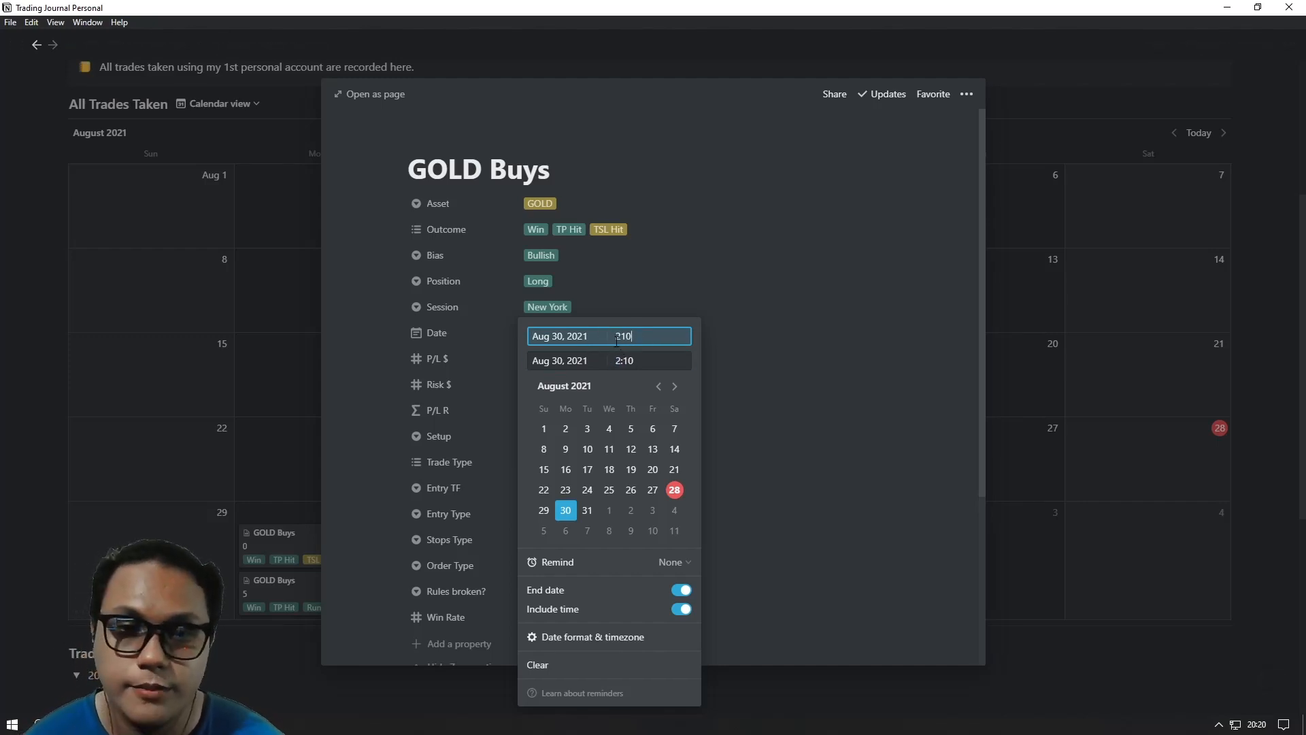
{"action": "key", "text": "Return"}
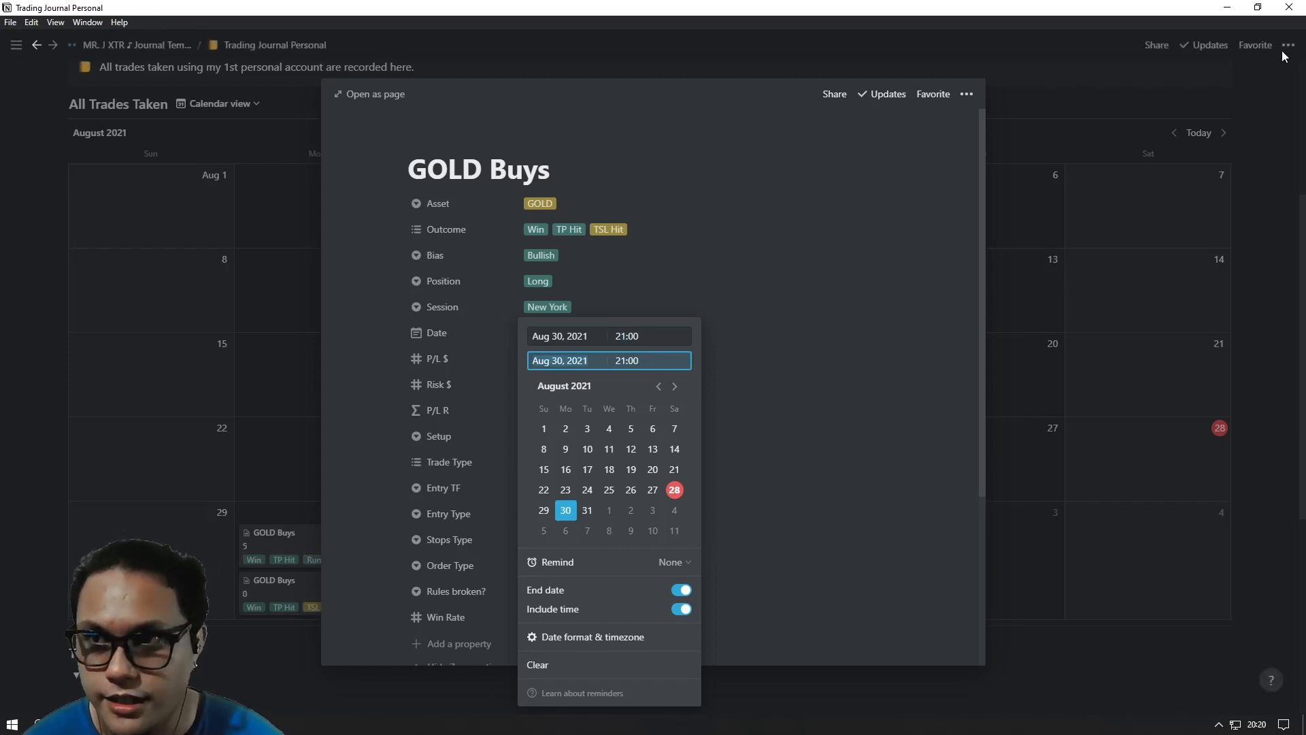
{"action": "left_click", "coordinate": [805, 440]}
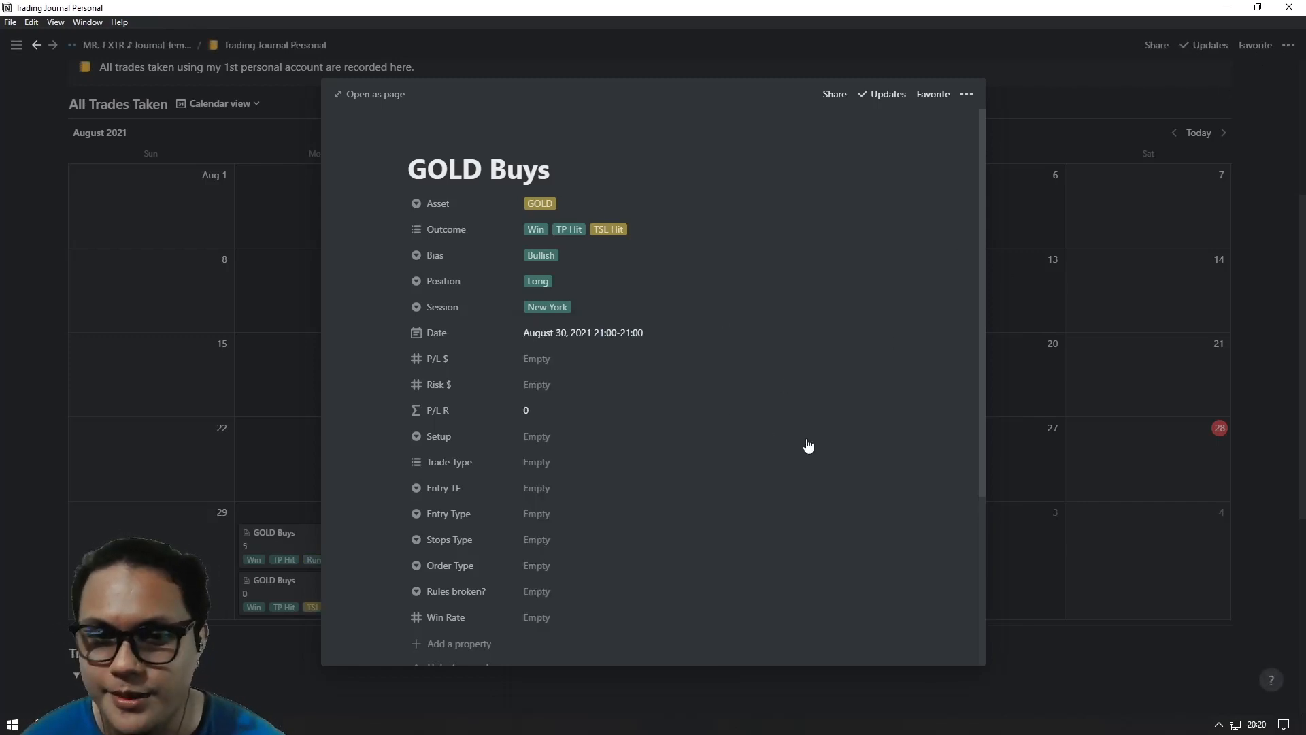
Step: Enter 600 as the new trade's P/L $ and 200 as its Risk $
{"action": "left_click", "coordinate": [588, 360]}
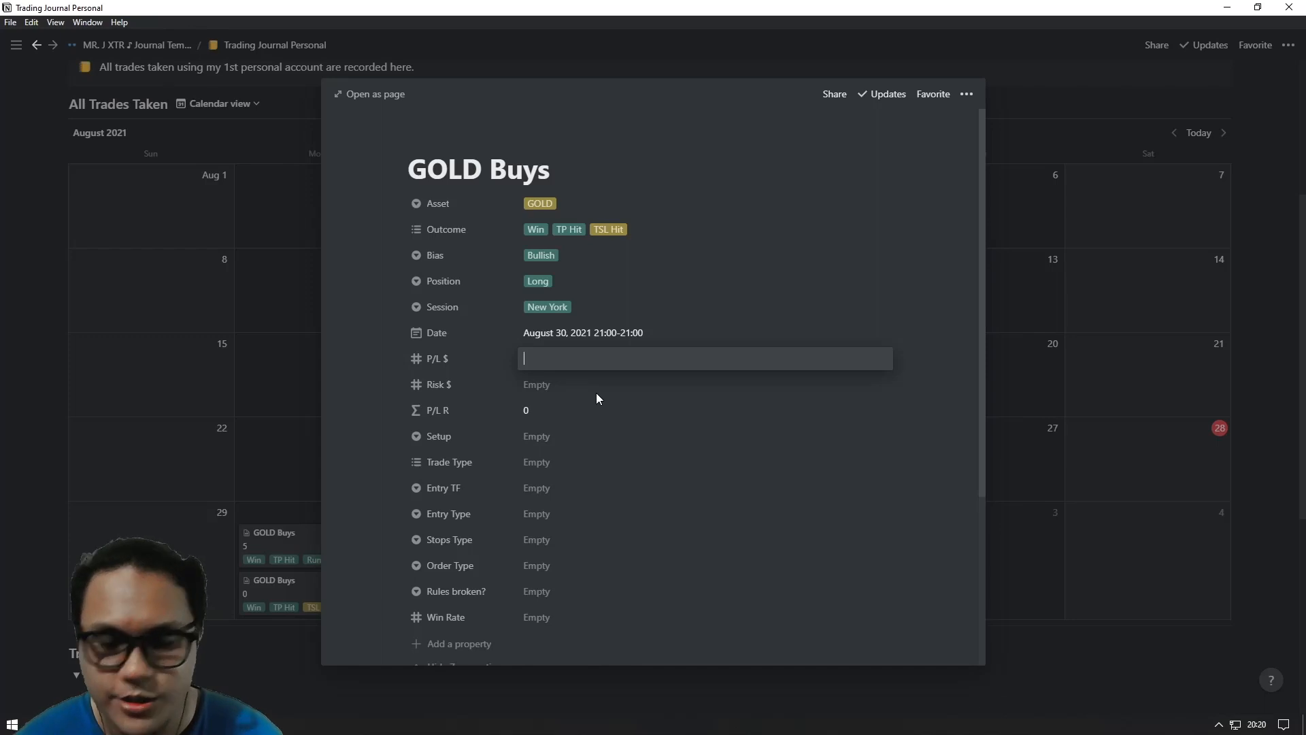
{"action": "type", "text": "600"}
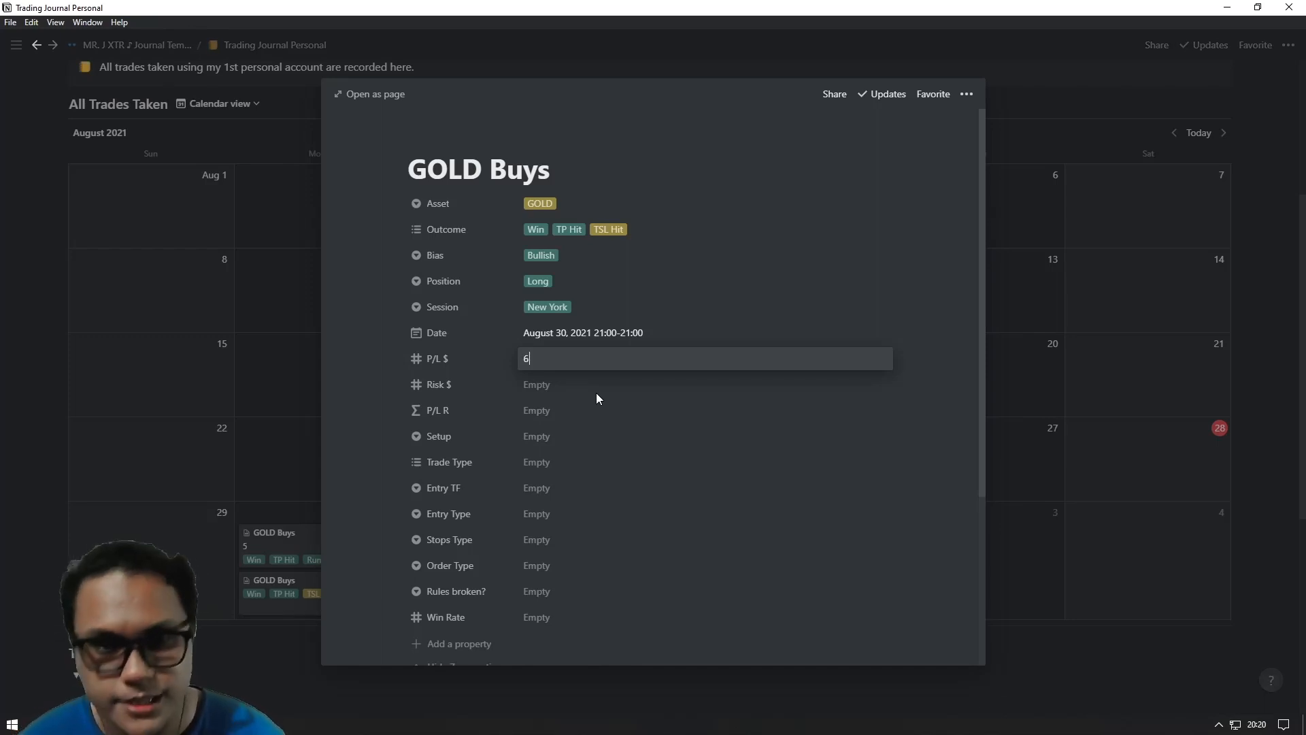
{"action": "key", "text": "Tab"}
{"action": "type", "text": "200"}
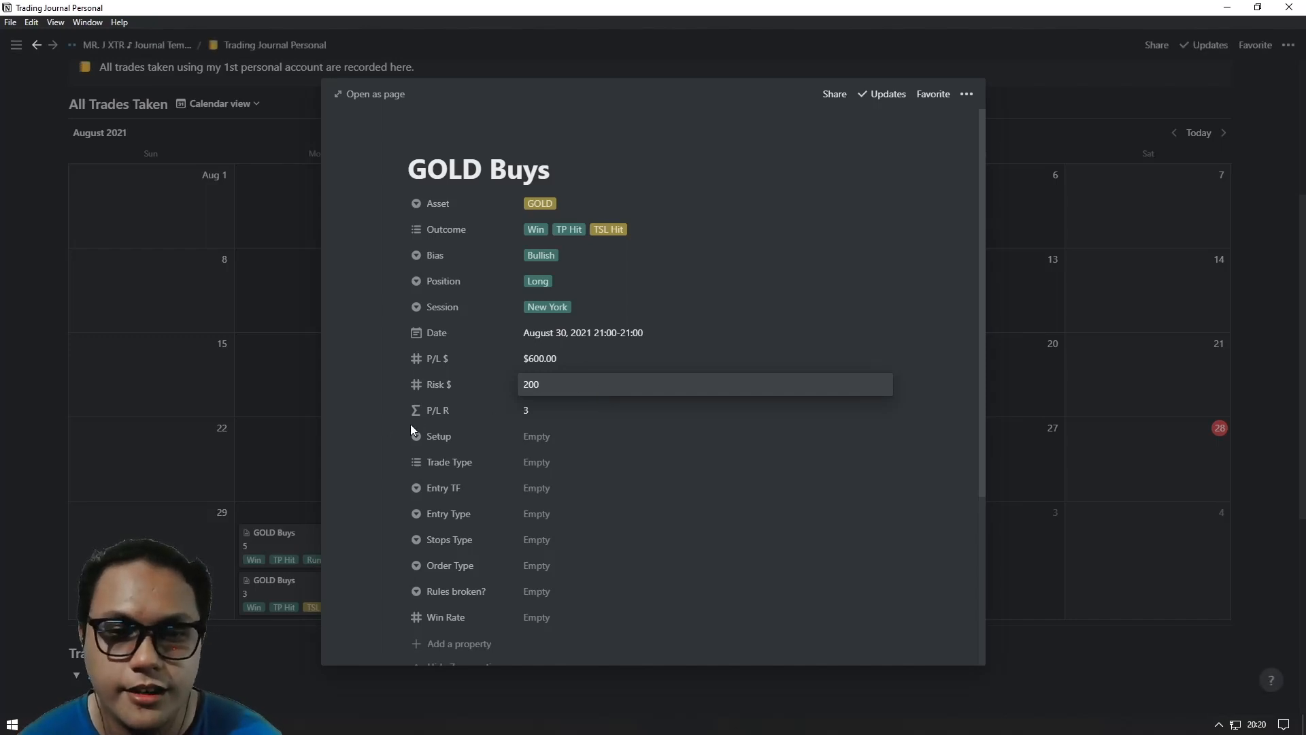
Step: Set the new trade's Setup property to Breakout
{"action": "left_click", "coordinate": [584, 442]}
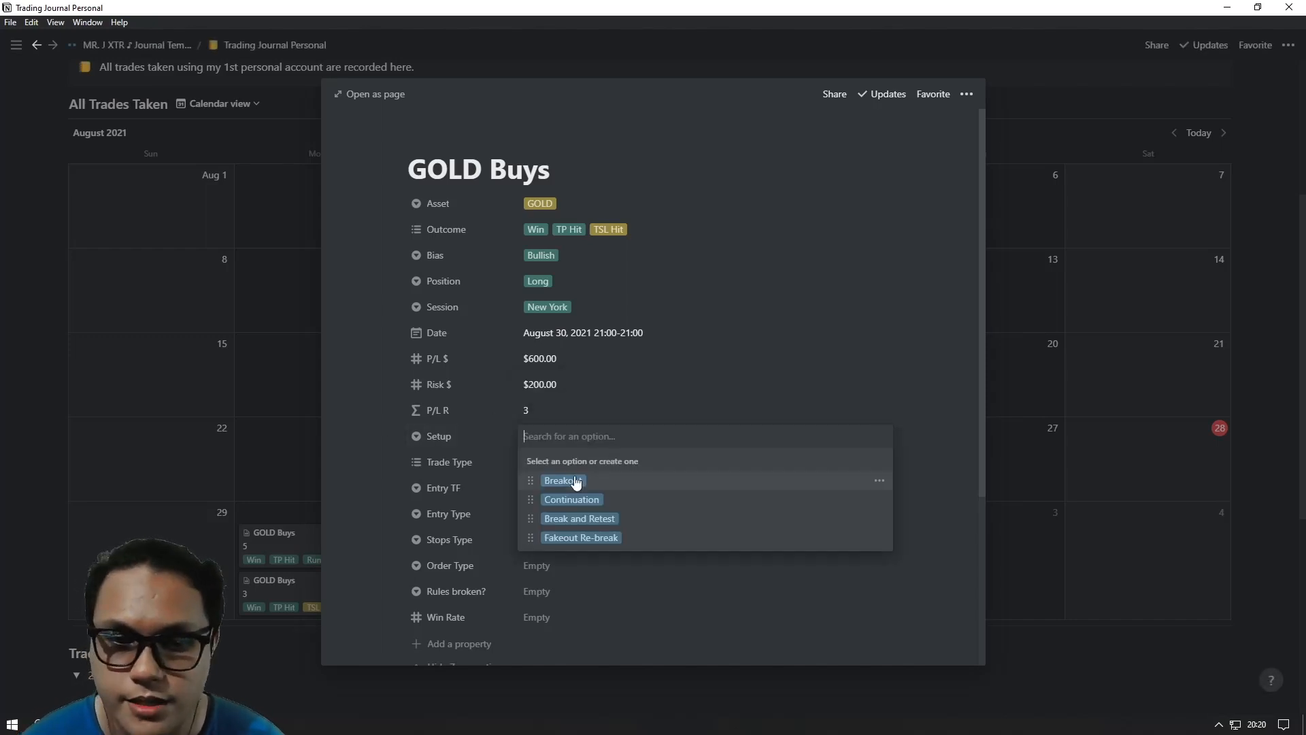
{"action": "left_click", "coordinate": [596, 481]}
{"action": "left_click", "coordinate": [620, 443]}
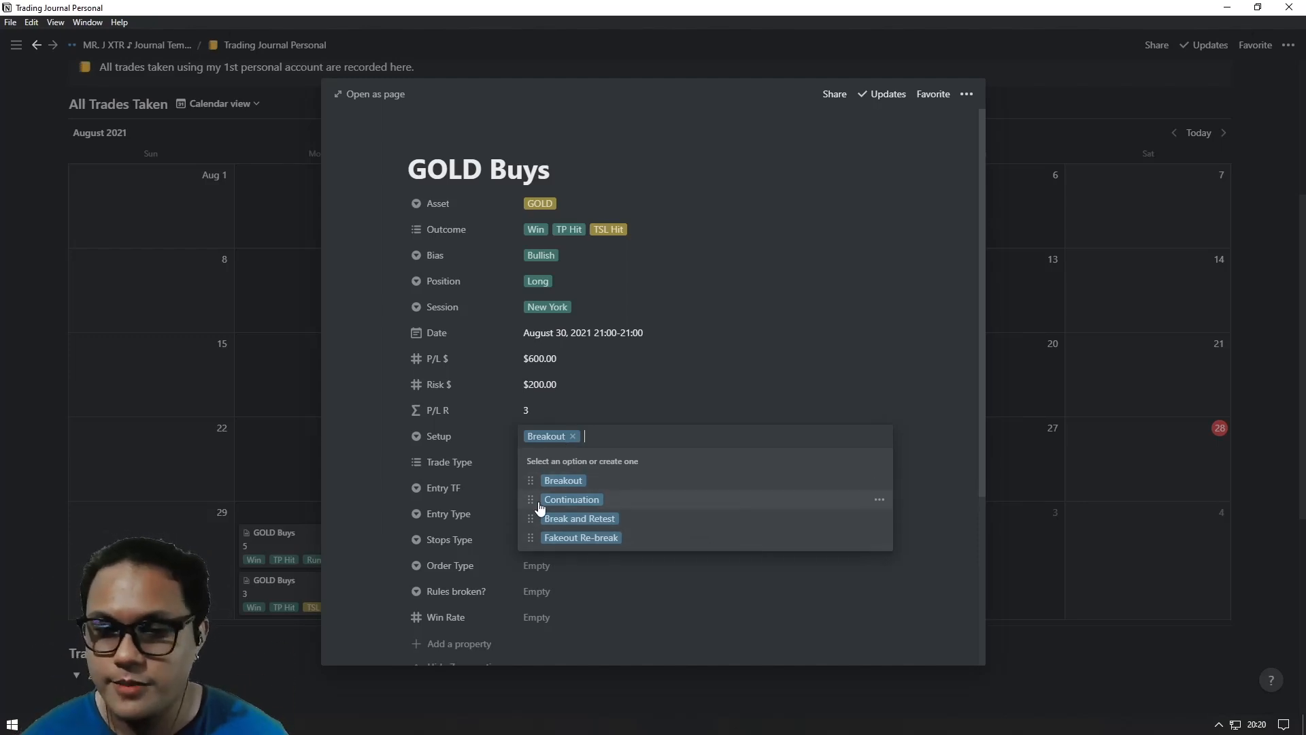
{"action": "left_click", "coordinate": [385, 489]}
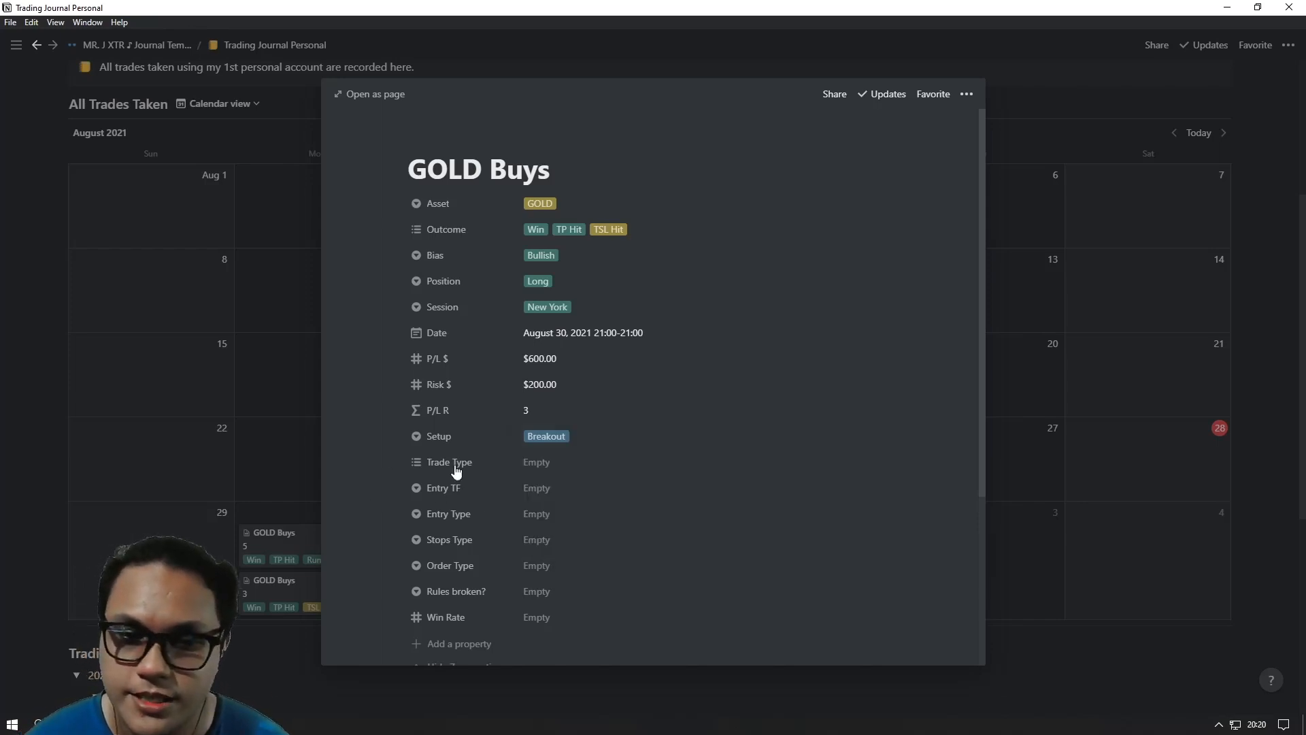
Step: Tag the new trade's Trade Type property with both Trend Trade and Range Trade
{"action": "left_click", "coordinate": [561, 463]}
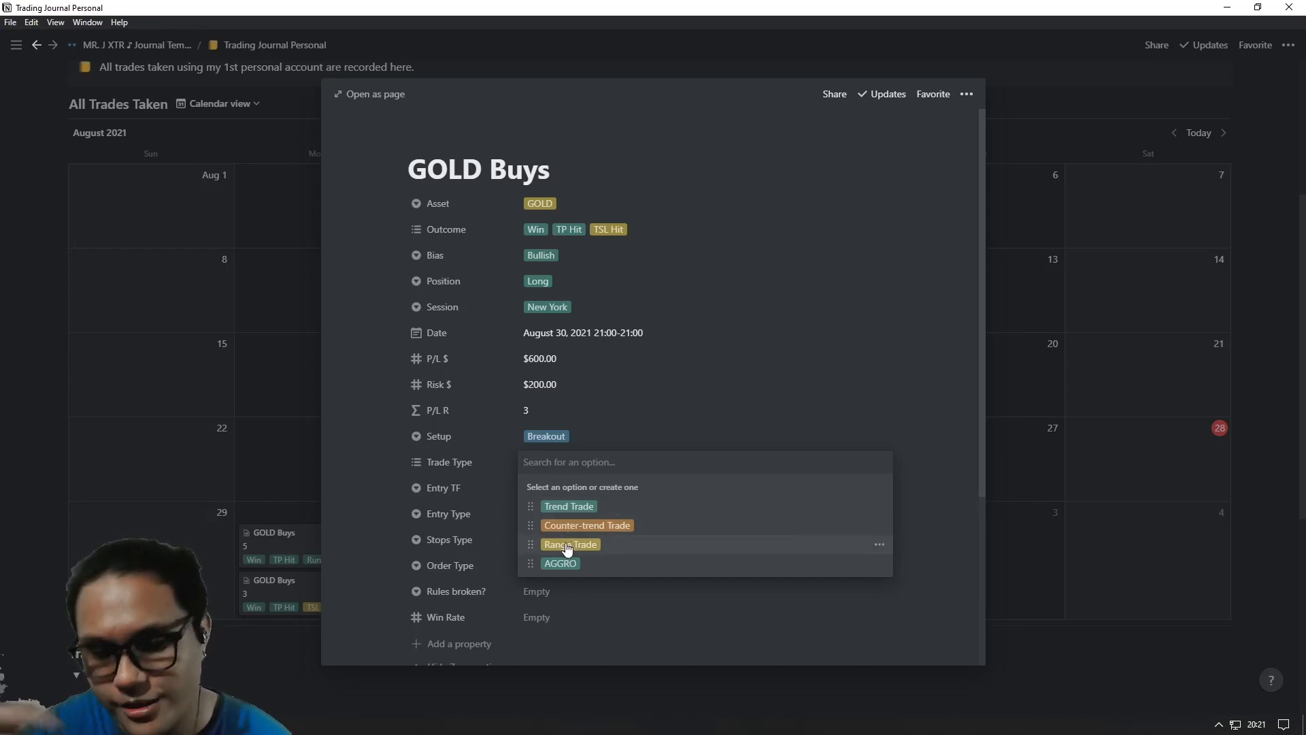
{"action": "left_click", "coordinate": [570, 508]}
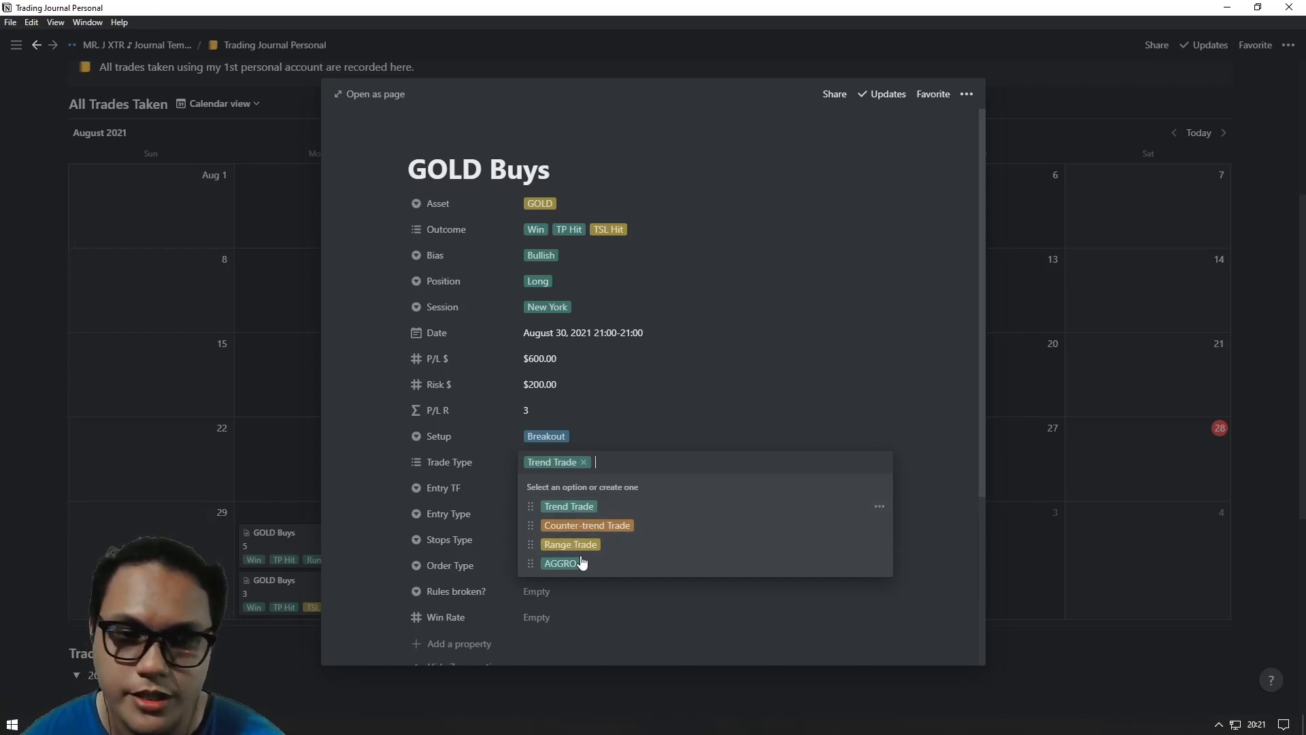
{"action": "left_click", "coordinate": [618, 546]}
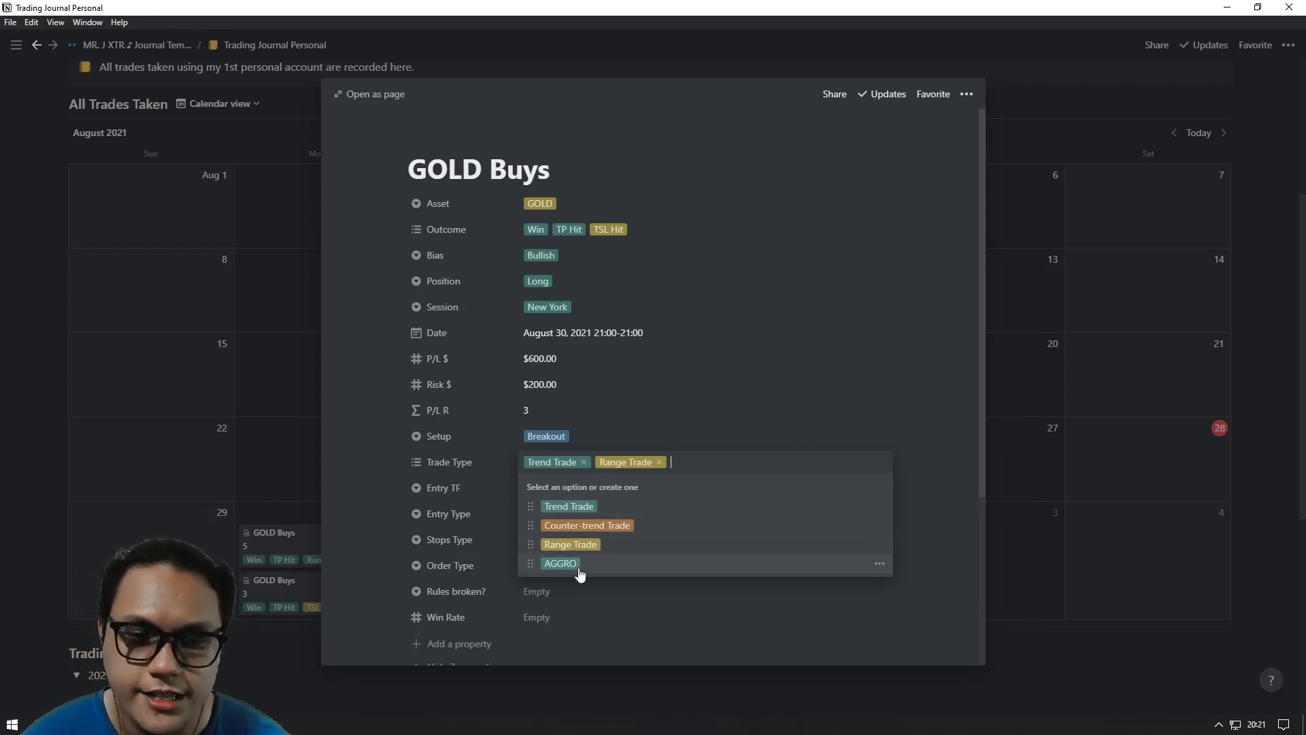
{"action": "left_click", "coordinate": [369, 514]}
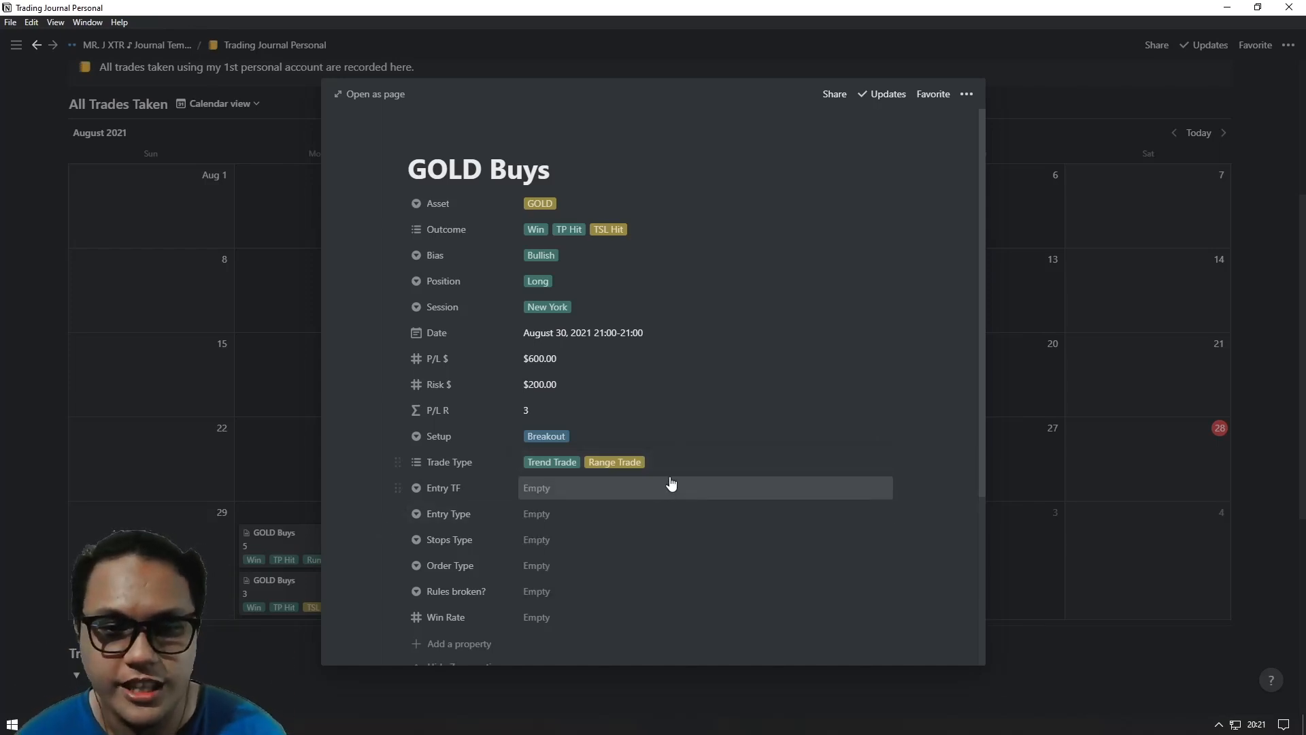
Step: Set the new trade's Entry TF to 15m and its Entry Type to Next candle flip
{"action": "left_click", "coordinate": [611, 501]}
{"action": "left_click", "coordinate": [566, 535]}
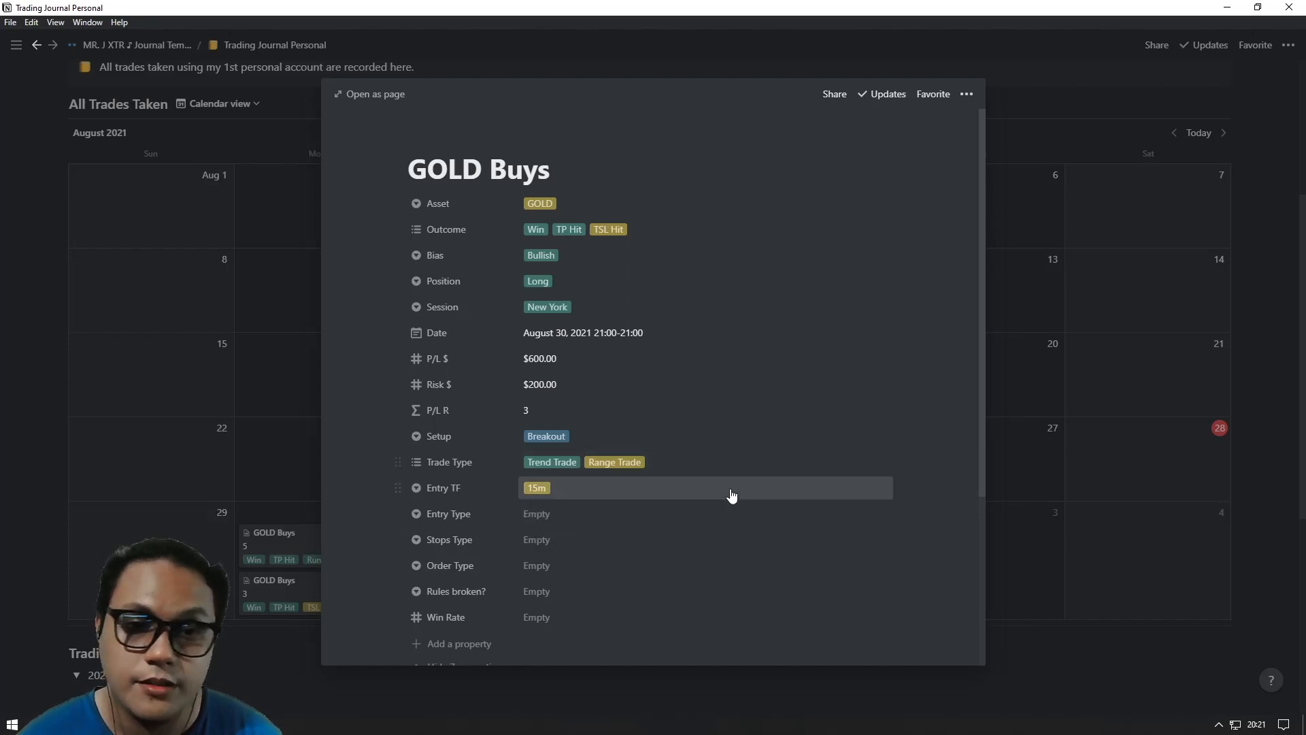
{"action": "left_click", "coordinate": [564, 514]}
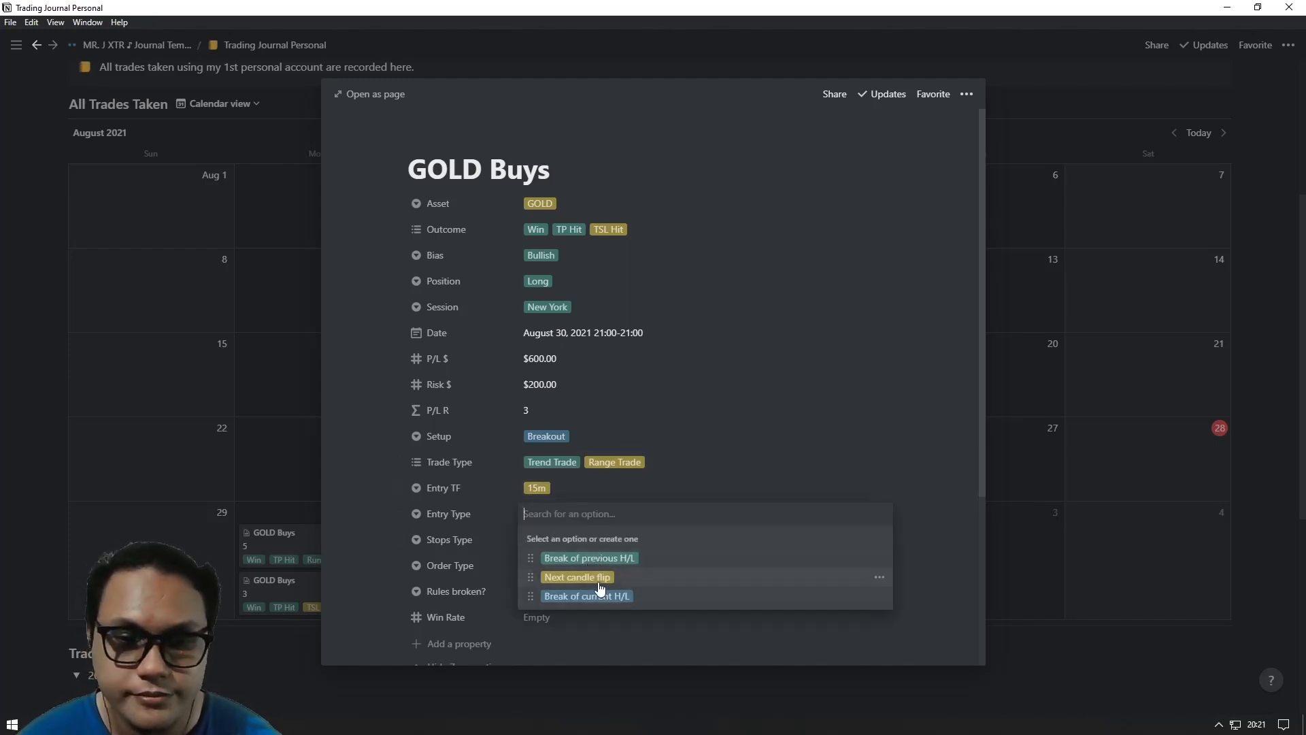
{"action": "left_click", "coordinate": [558, 577]}
Step: Set the new trade's Stops Type to Previous Candle H/L and its Order Type to Stop Order
{"action": "left_click", "coordinate": [532, 539]}
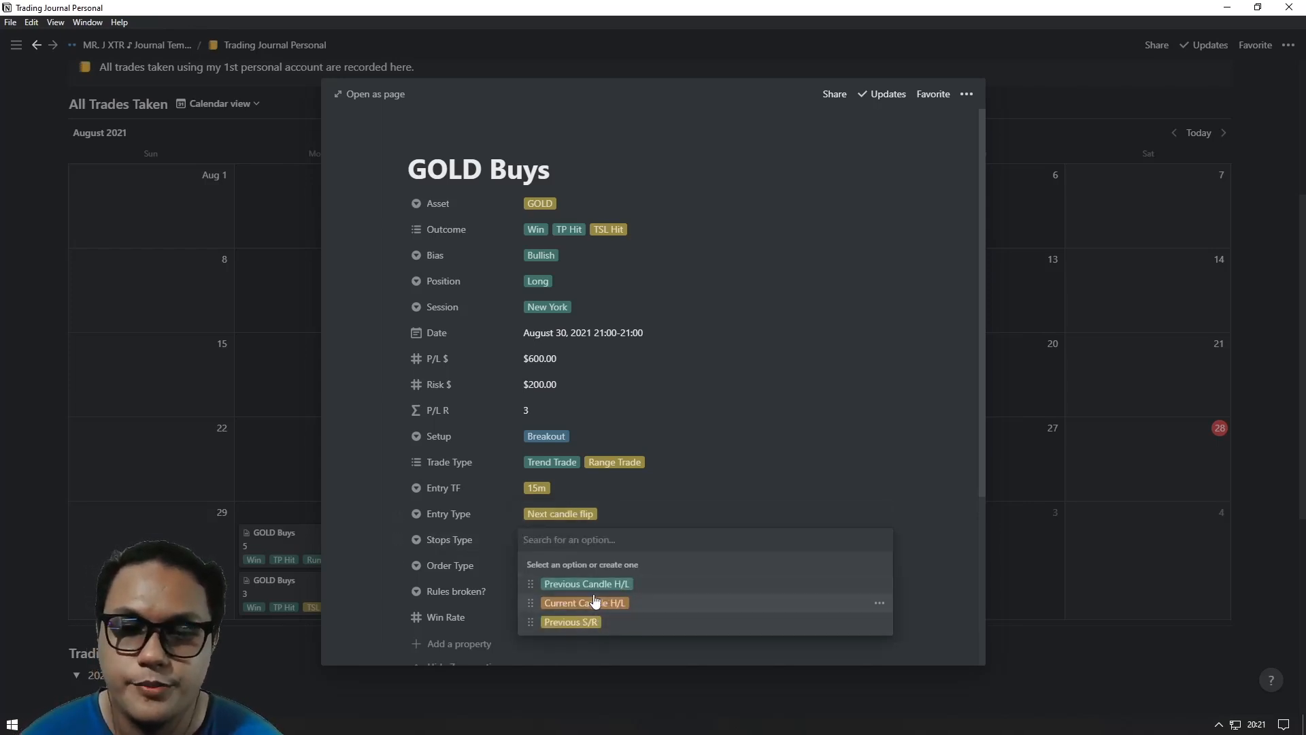
{"action": "left_click", "coordinate": [619, 584]}
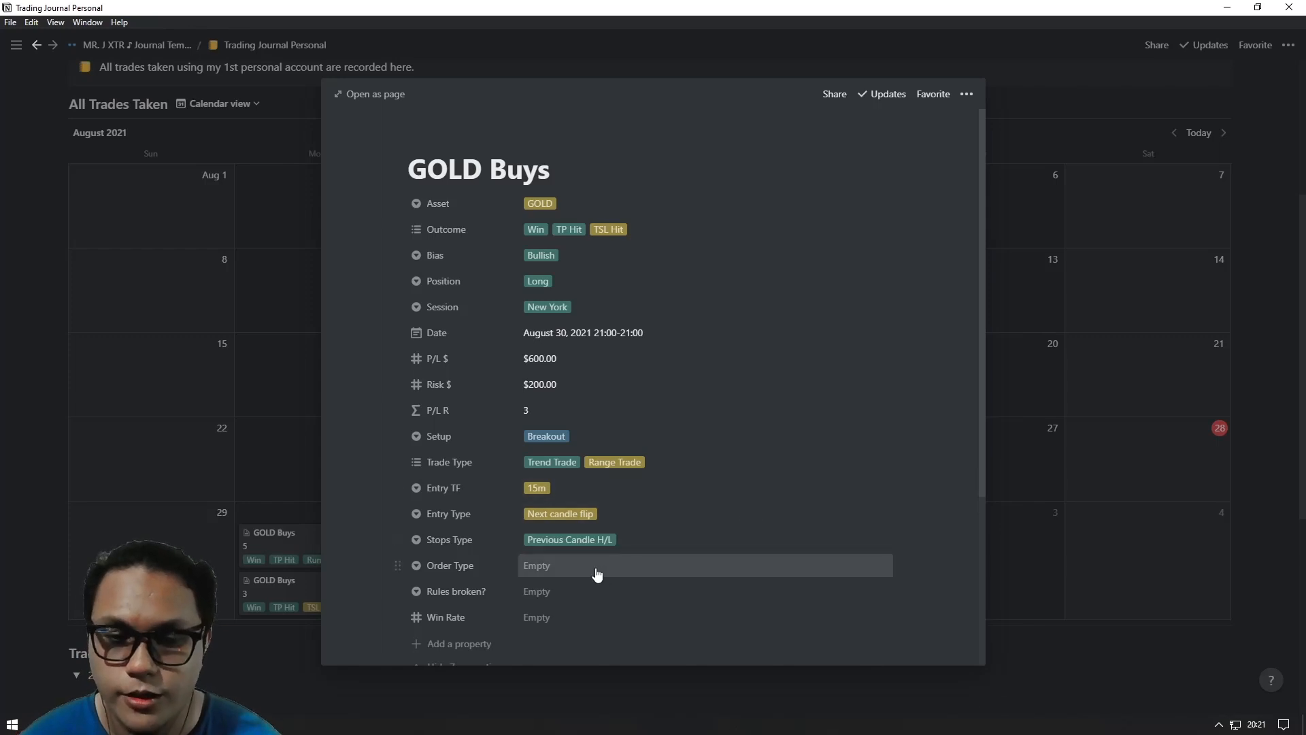
{"action": "left_click", "coordinate": [596, 575]}
{"action": "left_click", "coordinate": [585, 632]}
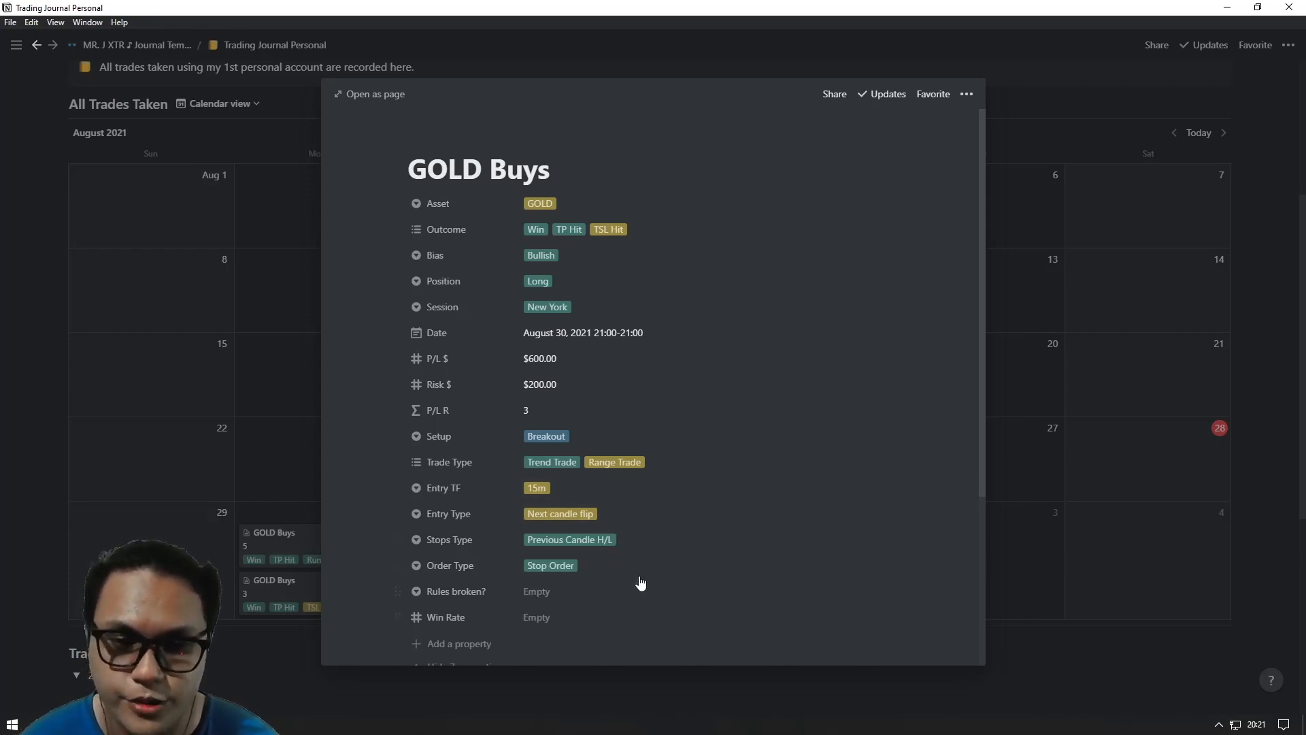
{"action": "left_click", "coordinate": [639, 578]}
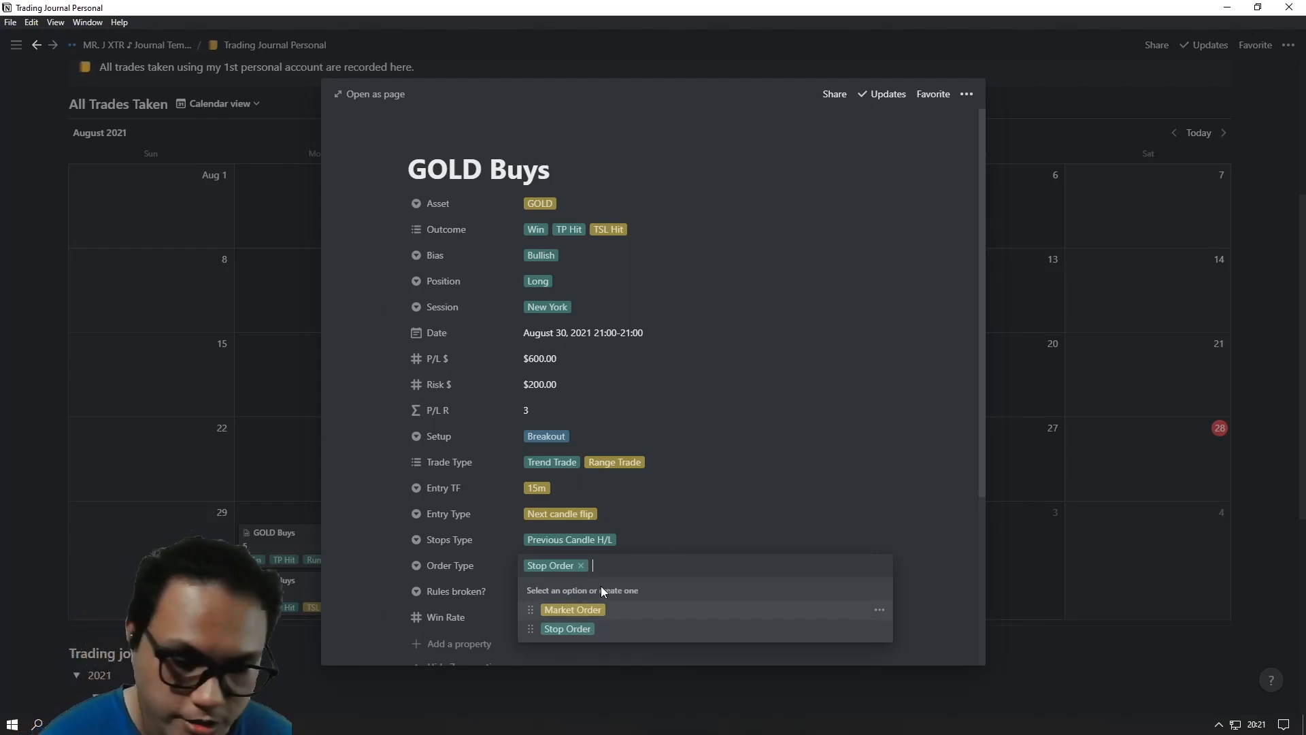
{"action": "type", "text": "Limit Or"}
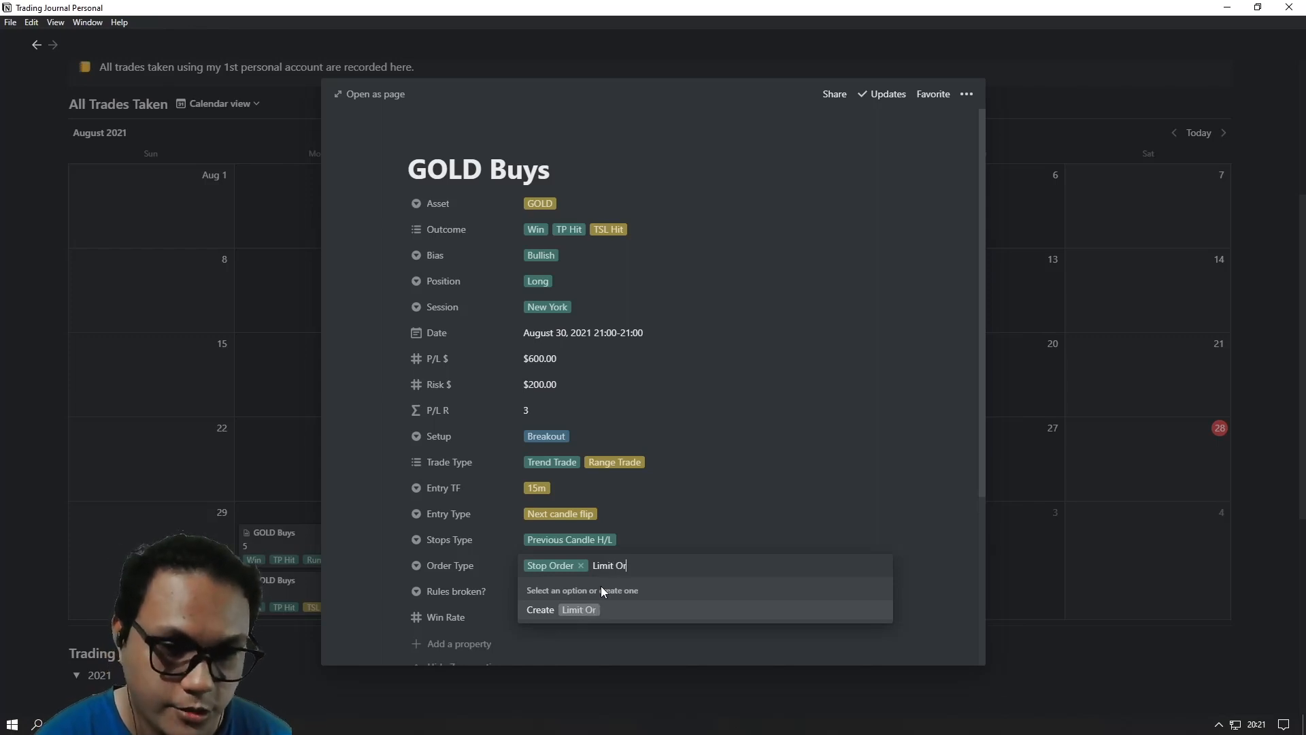
{"action": "type", "text": "de"}
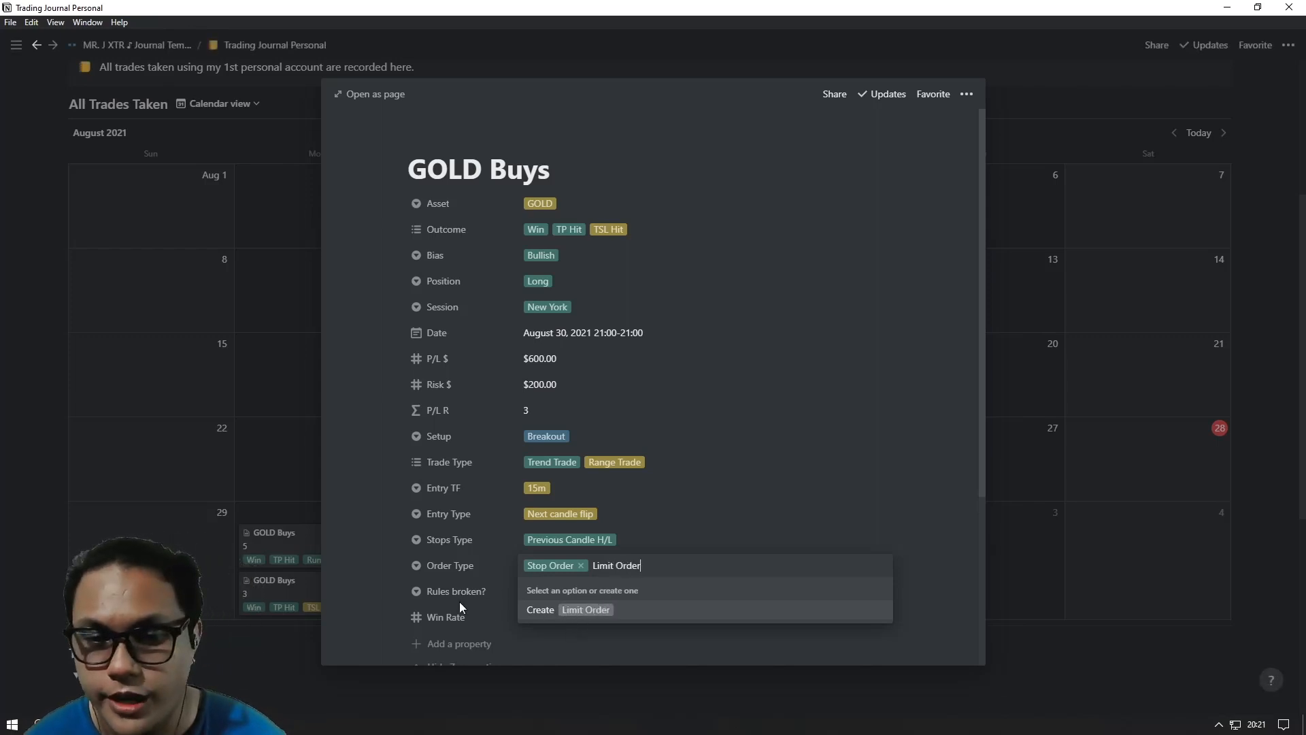
{"action": "type", "text": "r"}
{"action": "key", "text": "BackSpace"}
{"action": "key", "text": "BackSpace"}
{"action": "key", "text": "BackSpace"}
{"action": "key", "text": "BackSpace"}
{"action": "key", "text": "BackSpace"}
{"action": "key", "text": "BackSpace"}
{"action": "key", "text": "BackSpace"}
{"action": "key", "text": "BackSpace"}
{"action": "key", "text": "BackSpace"}
{"action": "key", "text": "BackSpace"}
{"action": "key", "text": "BackSpace"}
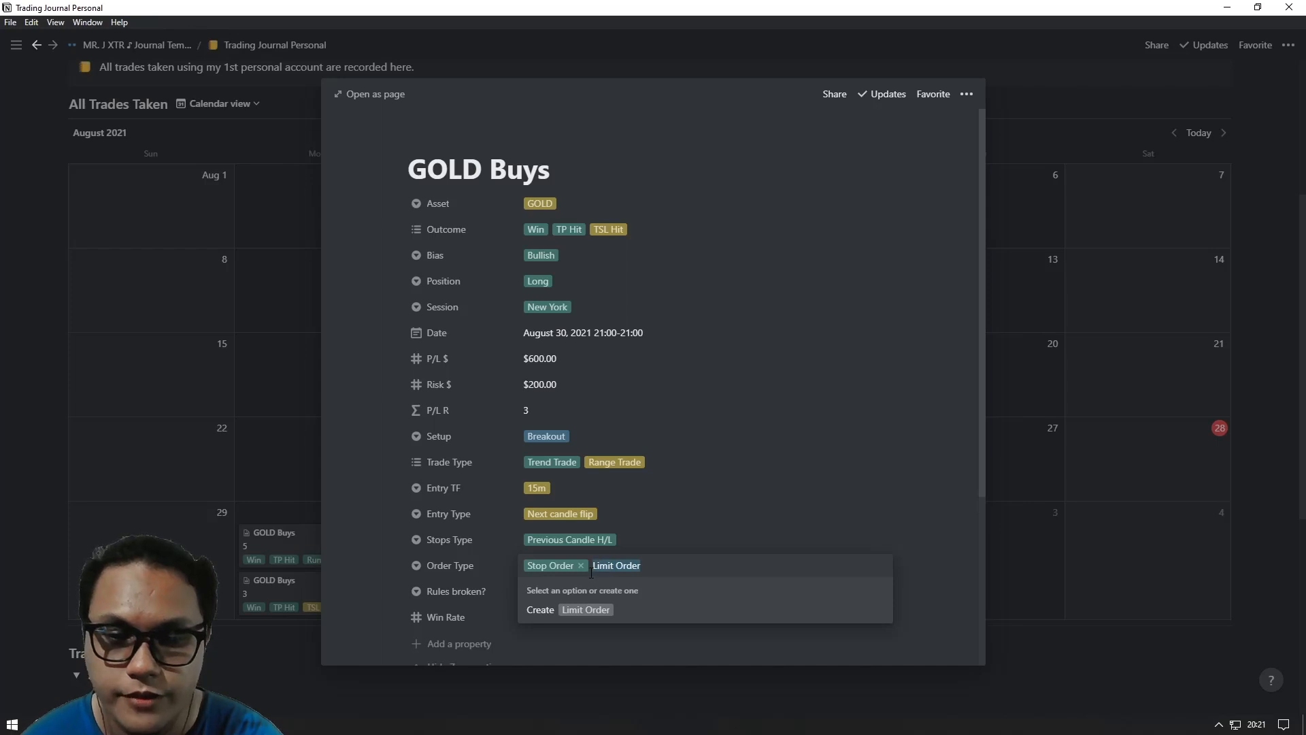
{"action": "left_click", "coordinate": [880, 613]}
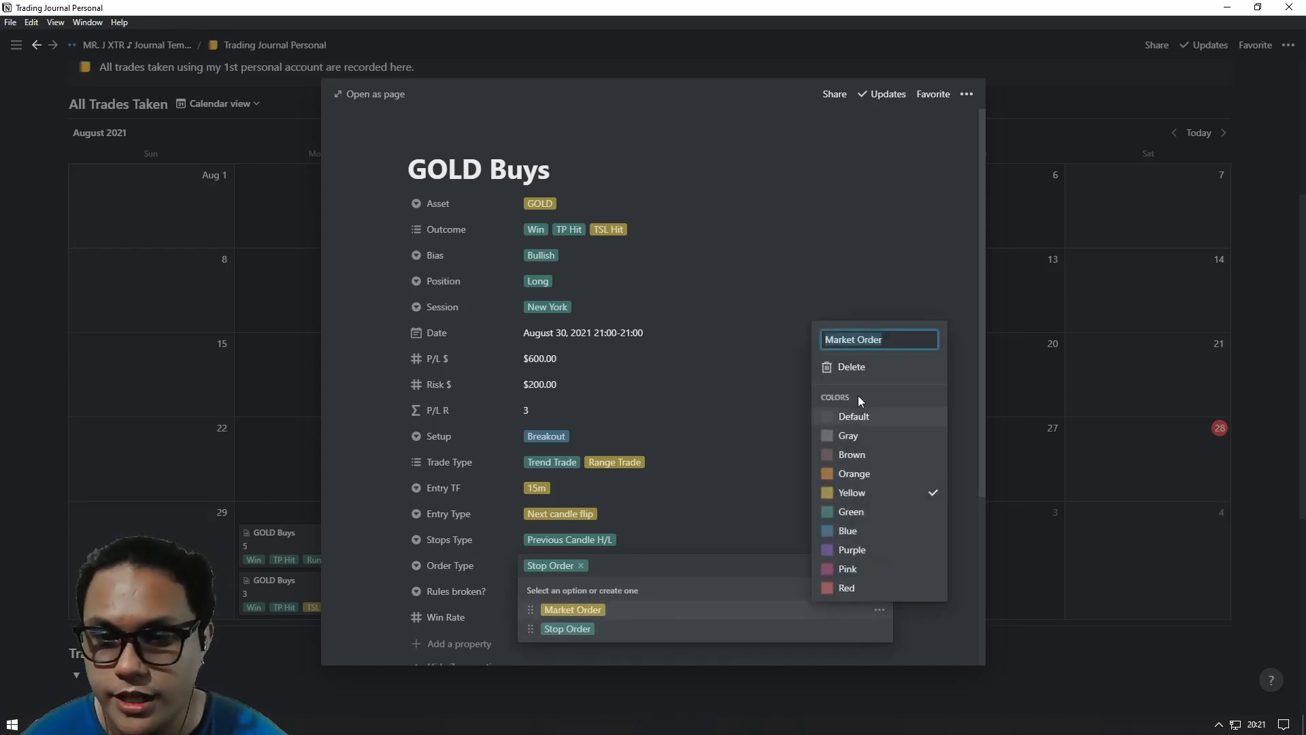
{"action": "left_click", "coordinate": [372, 434]}
{"action": "left_click", "coordinate": [364, 560]}
Step: Set the new trade's Rules broken? property to YES. NEVER AGAIN!
{"action": "left_click", "coordinate": [586, 590]}
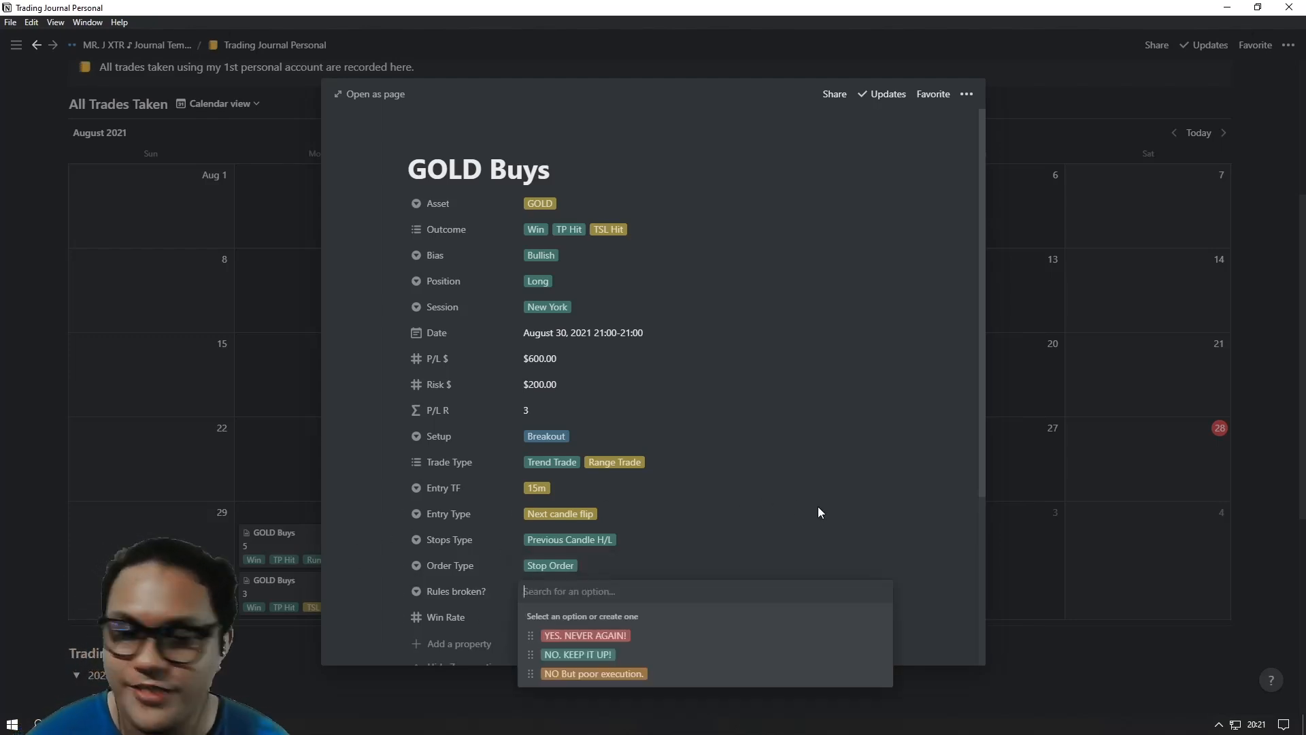
{"action": "left_click", "coordinate": [352, 528]}
{"action": "scroll", "coordinate": [352, 528], "scroll_direction": "down", "scroll_amount": 2}
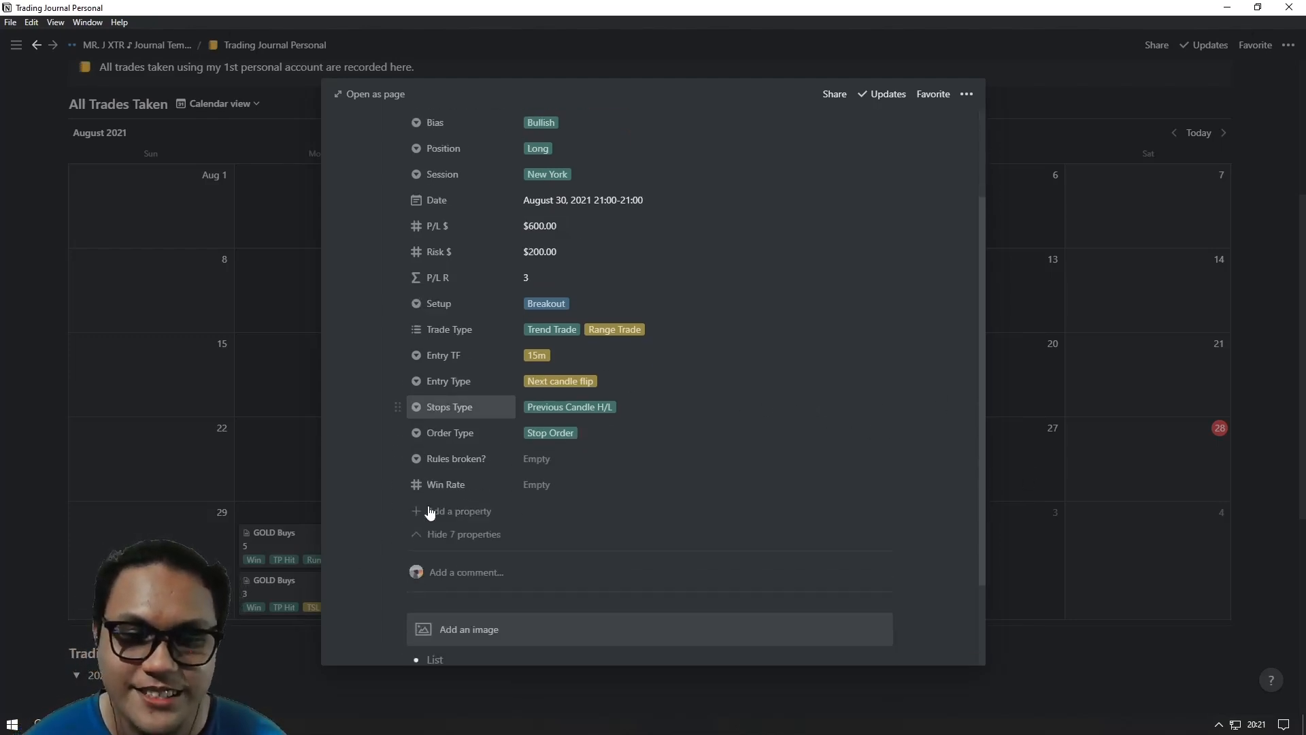
{"action": "left_click", "coordinate": [549, 462]}
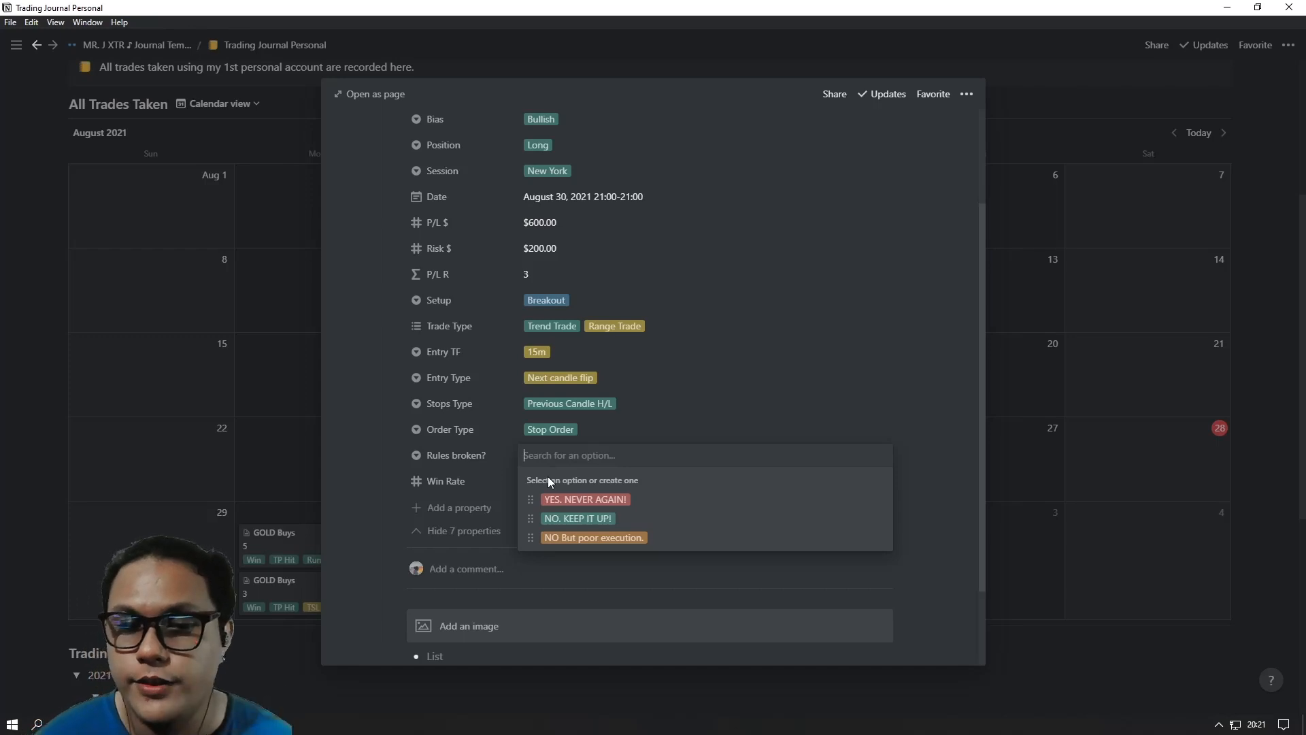
{"action": "left_click", "coordinate": [615, 500]}
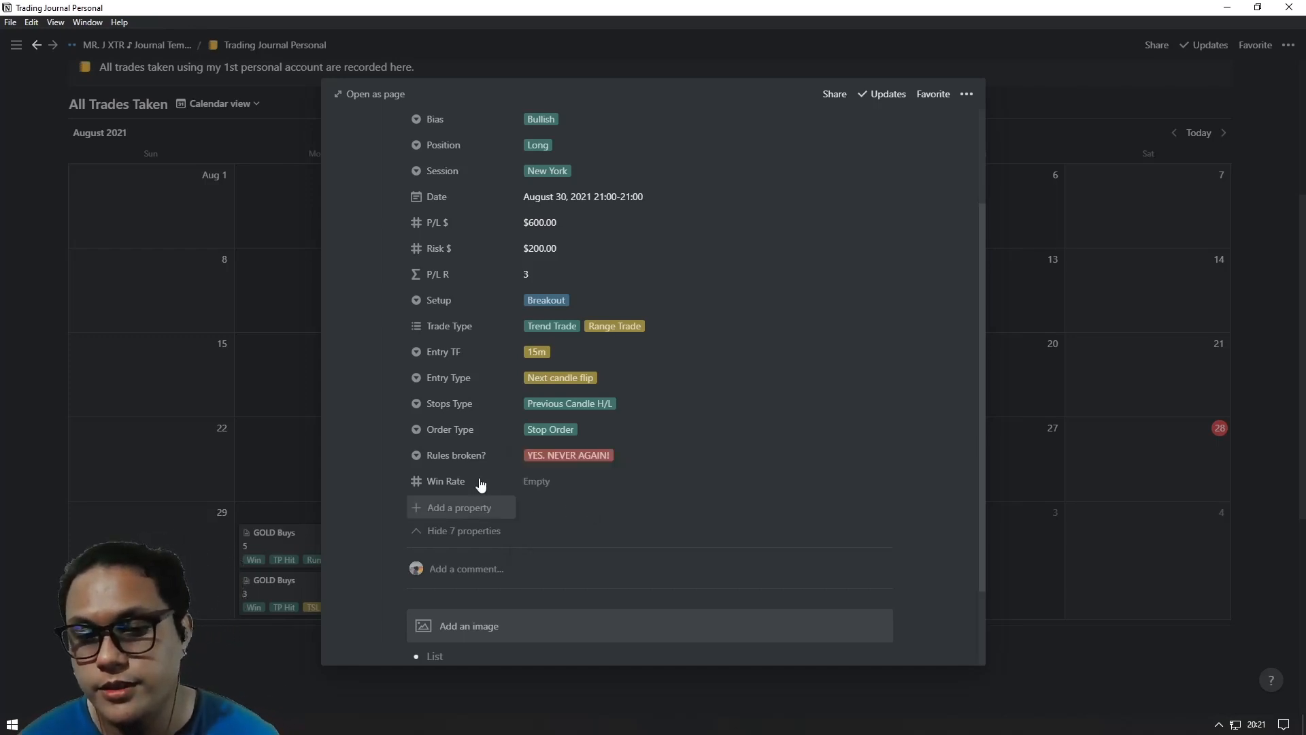
Step: Change the new trade's Rules broken? property to NO. KEEP IT UP! and close its option list
{"action": "left_click", "coordinate": [643, 457]}
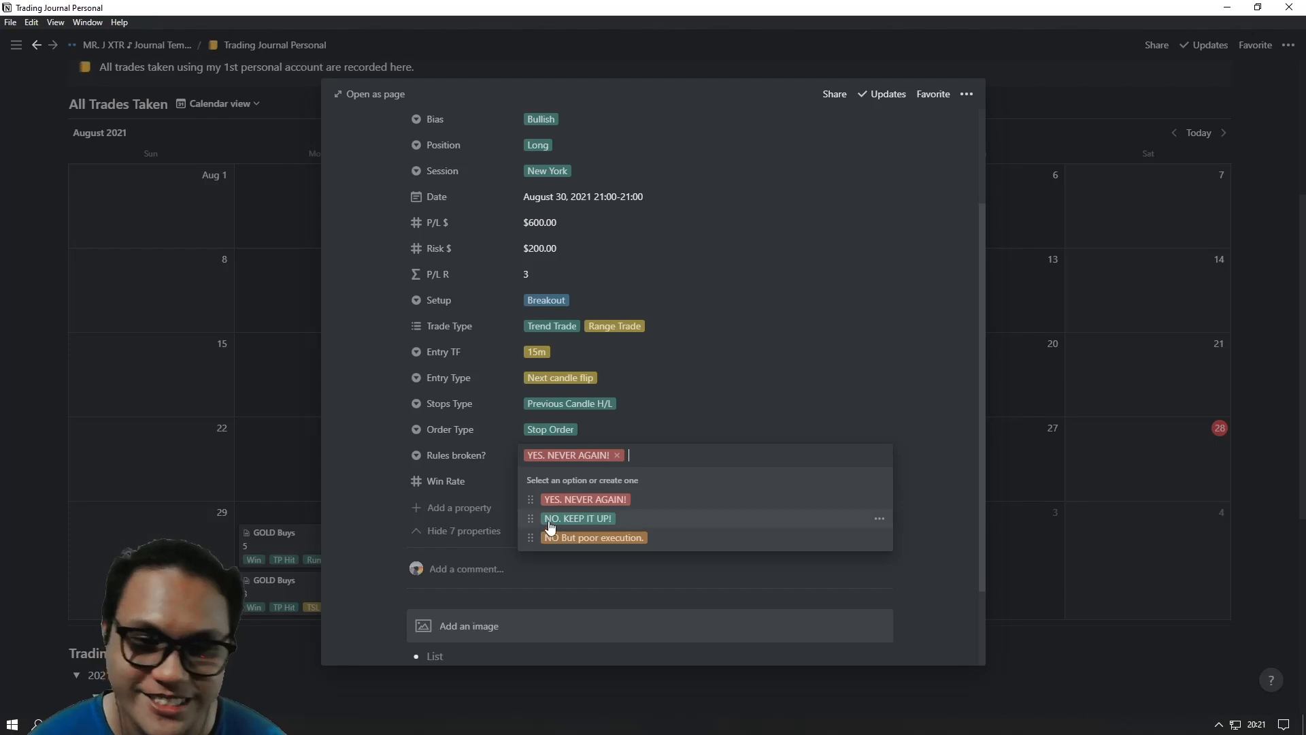
{"action": "left_click", "coordinate": [602, 526]}
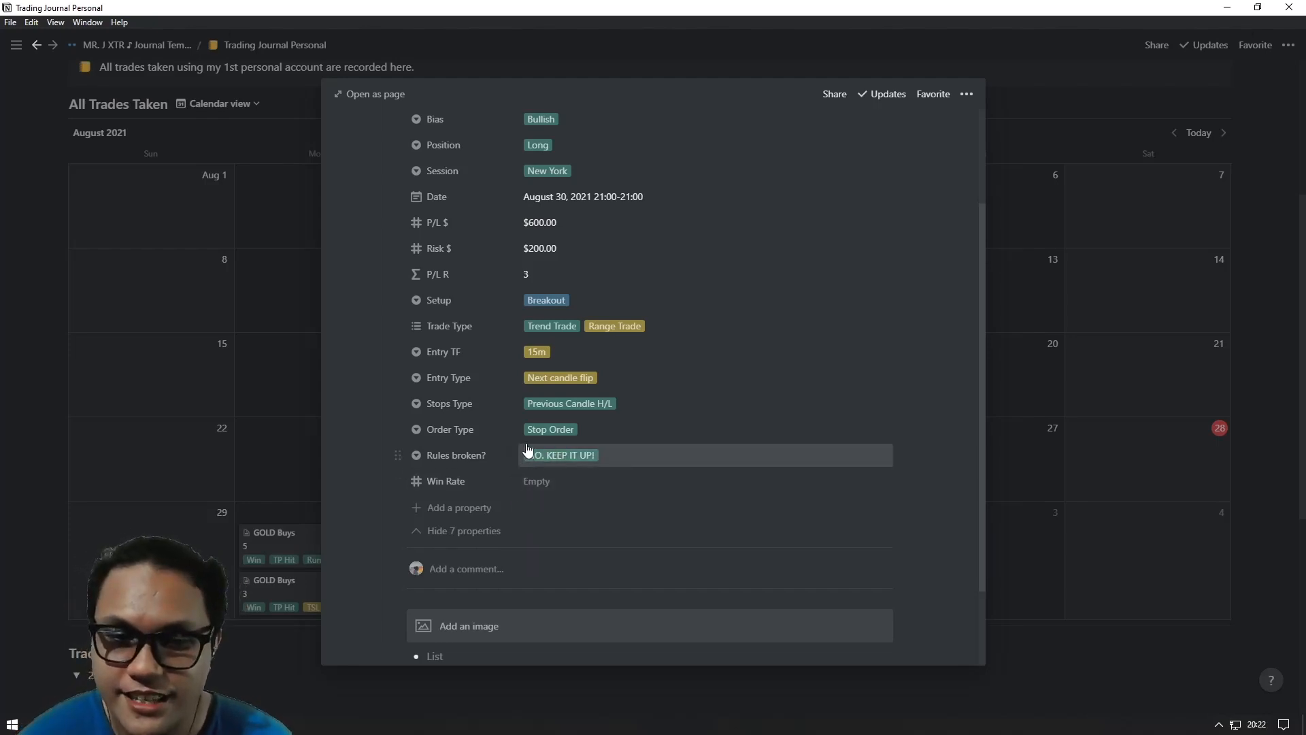
{"action": "left_click", "coordinate": [619, 456]}
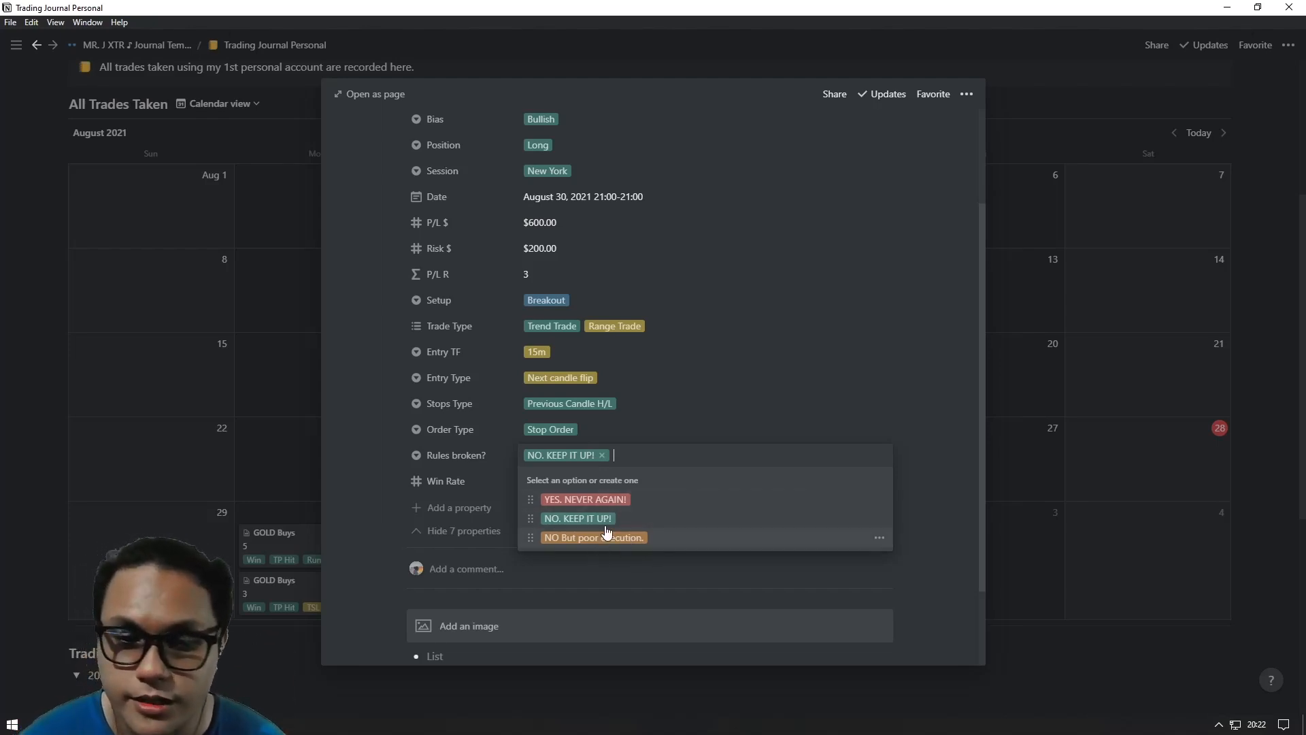
{"action": "left_click", "coordinate": [377, 480]}
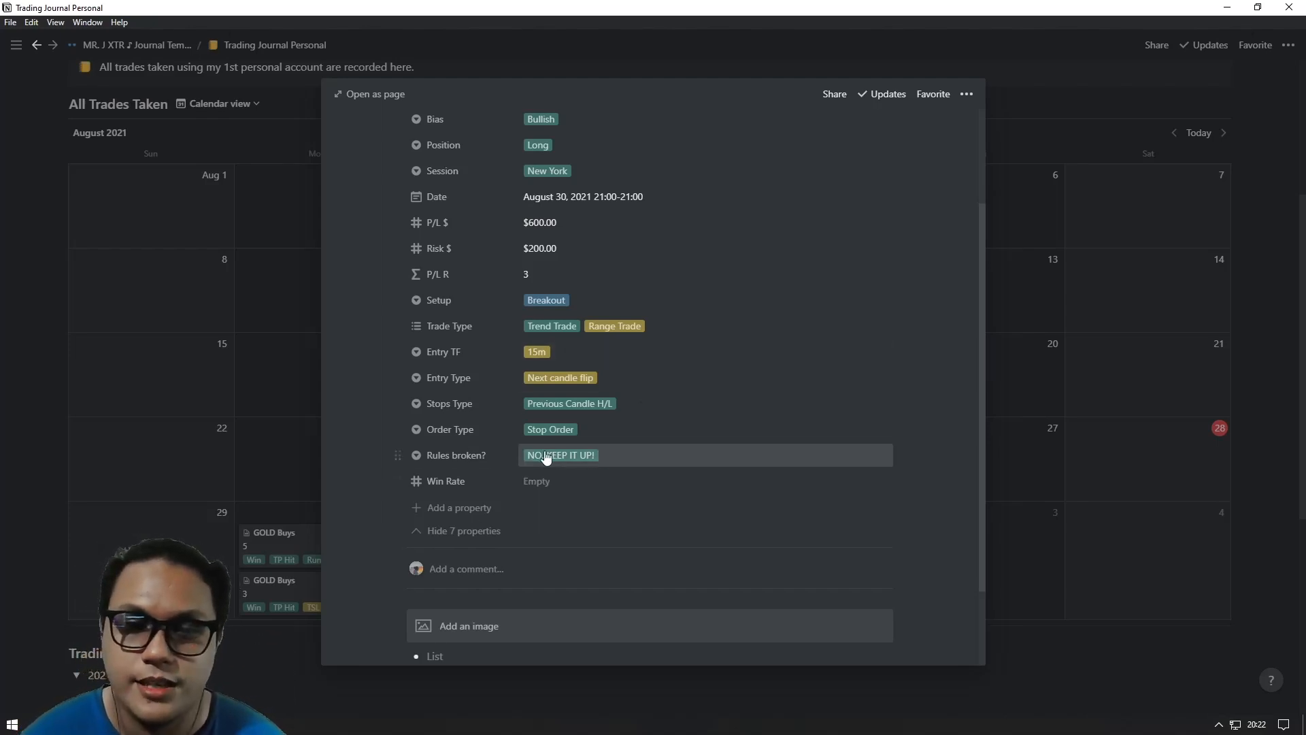
Step: Enter 1 as the new trade's Win Rate
{"action": "scroll", "coordinate": [574, 464], "scroll_direction": "up", "scroll_amount": 1}
{"action": "scroll", "coordinate": [575, 465], "scroll_direction": "down", "scroll_amount": 2}
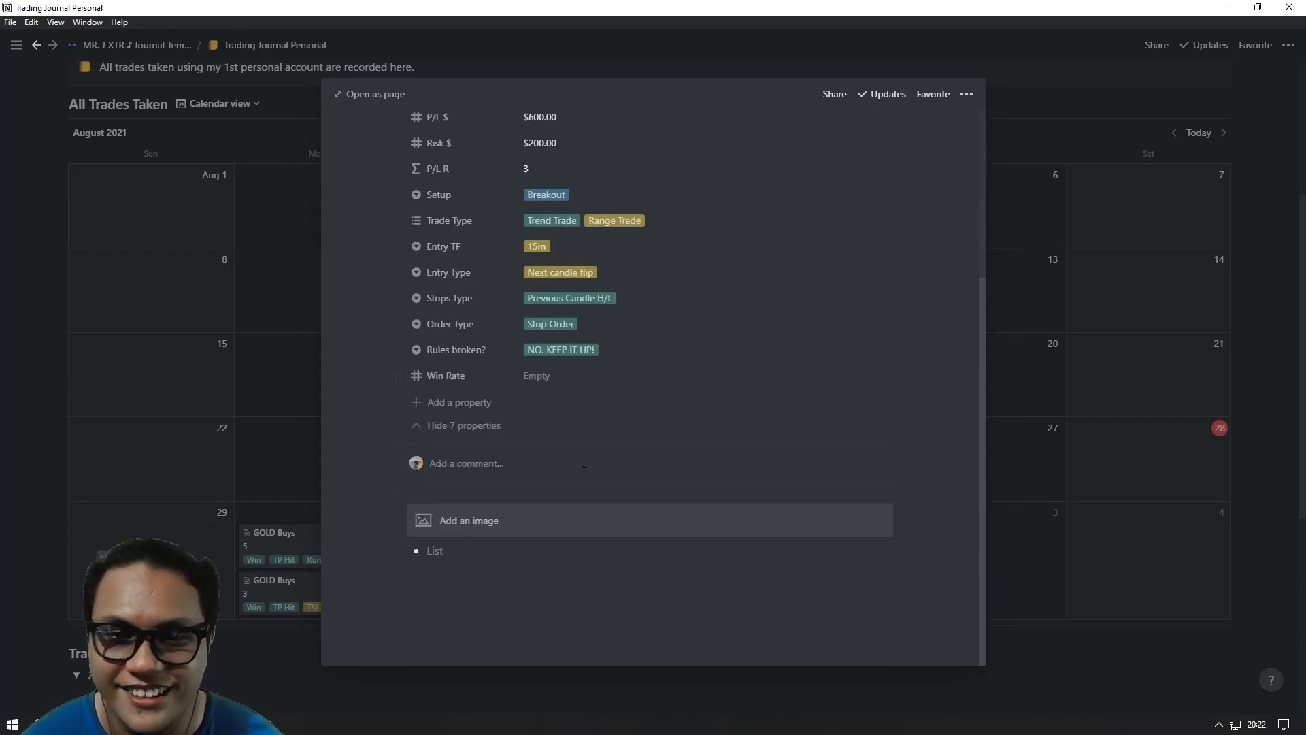
{"action": "left_click", "coordinate": [575, 376]}
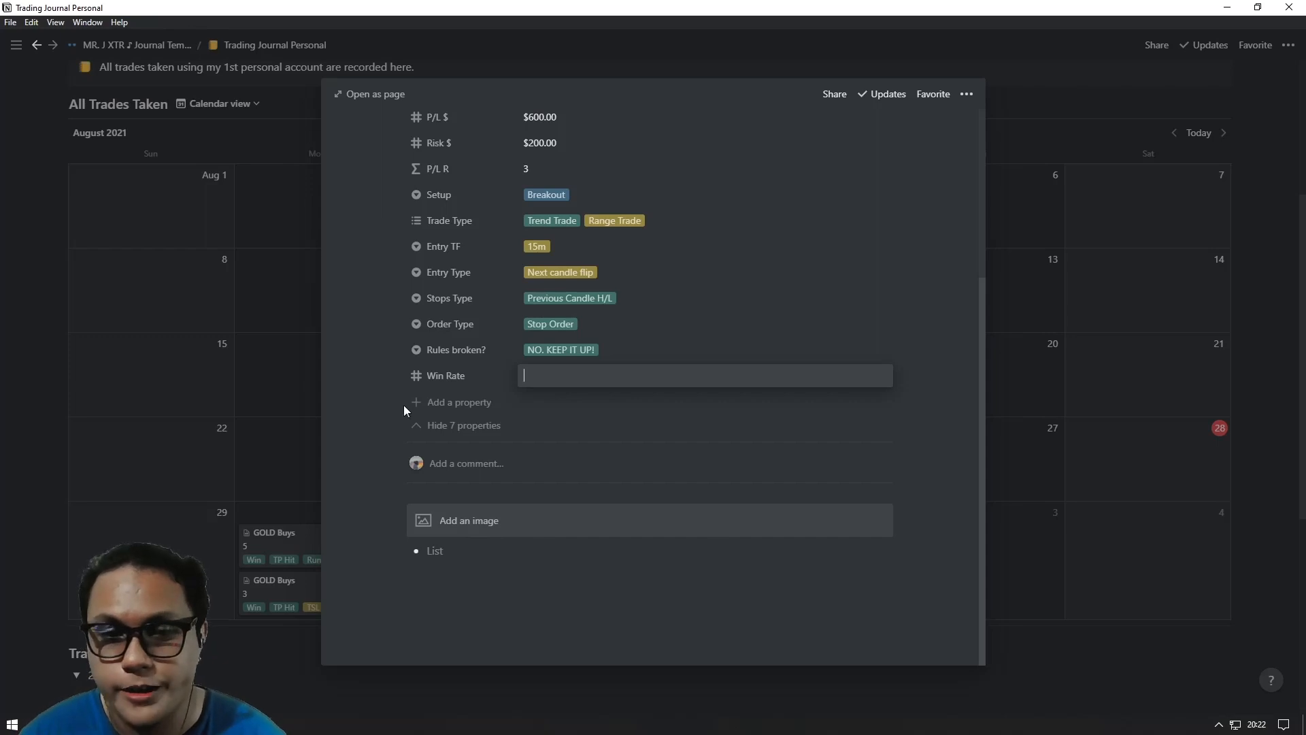
{"action": "left_click", "coordinate": [363, 419]}
{"action": "scroll", "coordinate": [408, 422], "scroll_direction": "up", "scroll_amount": 3}
{"action": "scroll", "coordinate": [636, 531], "scroll_direction": "down", "scroll_amount": 3}
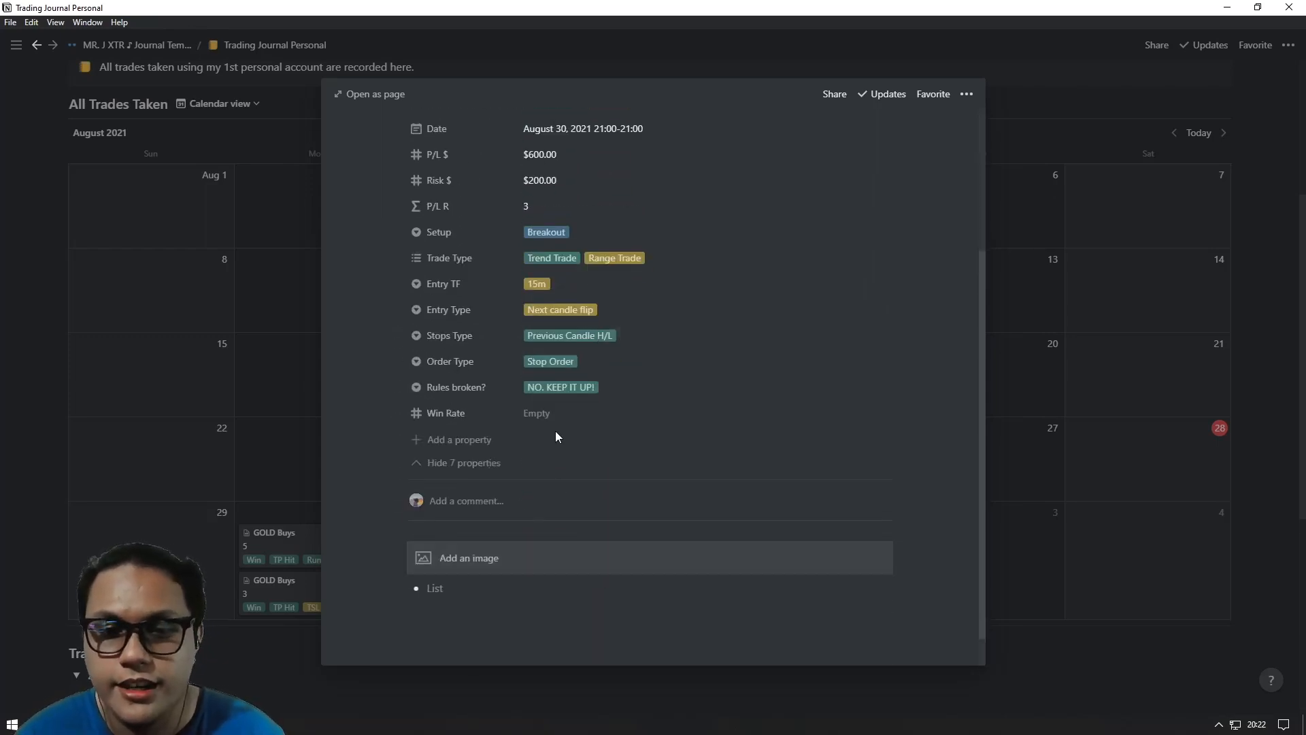
{"action": "left_click", "coordinate": [551, 416]}
{"action": "type", "text": "1"}
{"action": "left_click", "coordinate": [365, 457]}
Step: Review the new trade's properties and the upload and embed-link choices of its image block, adding no image
{"action": "scroll", "coordinate": [408, 477], "scroll_direction": "up", "scroll_amount": 2}
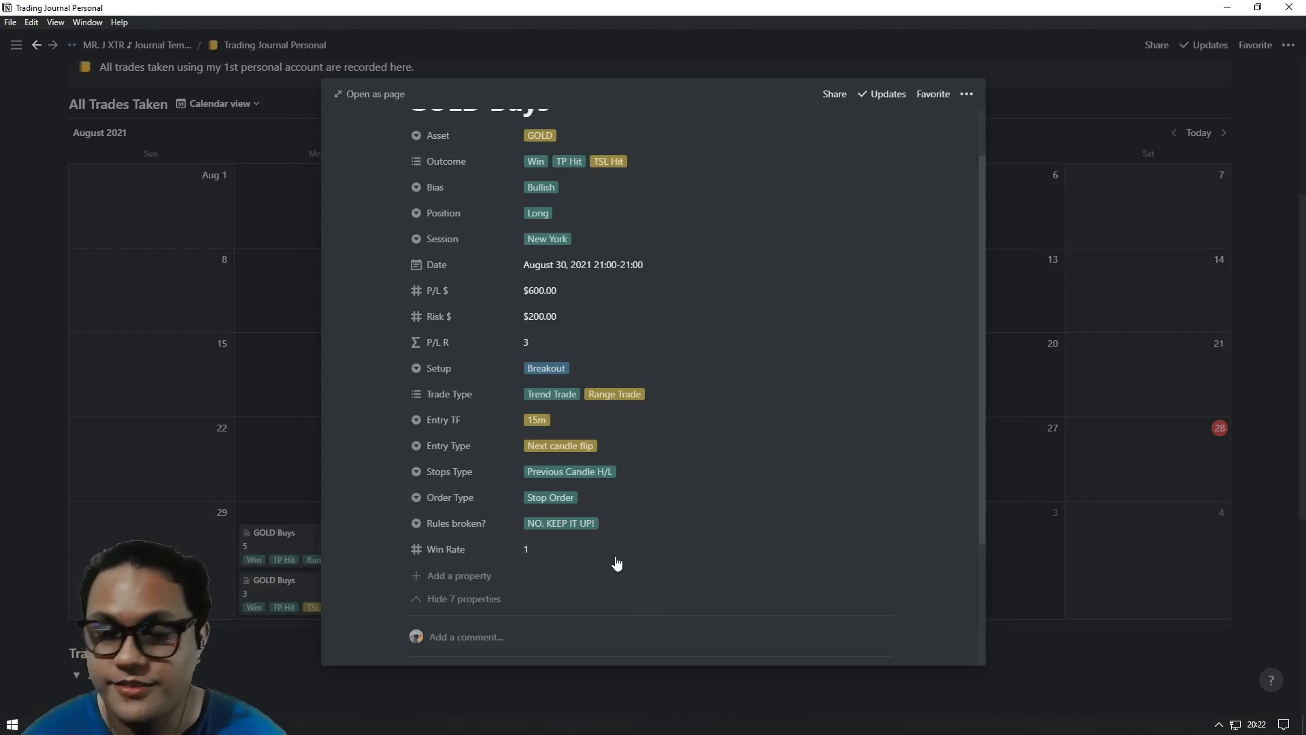
{"action": "scroll", "coordinate": [520, 408], "scroll_direction": "up", "scroll_amount": 1}
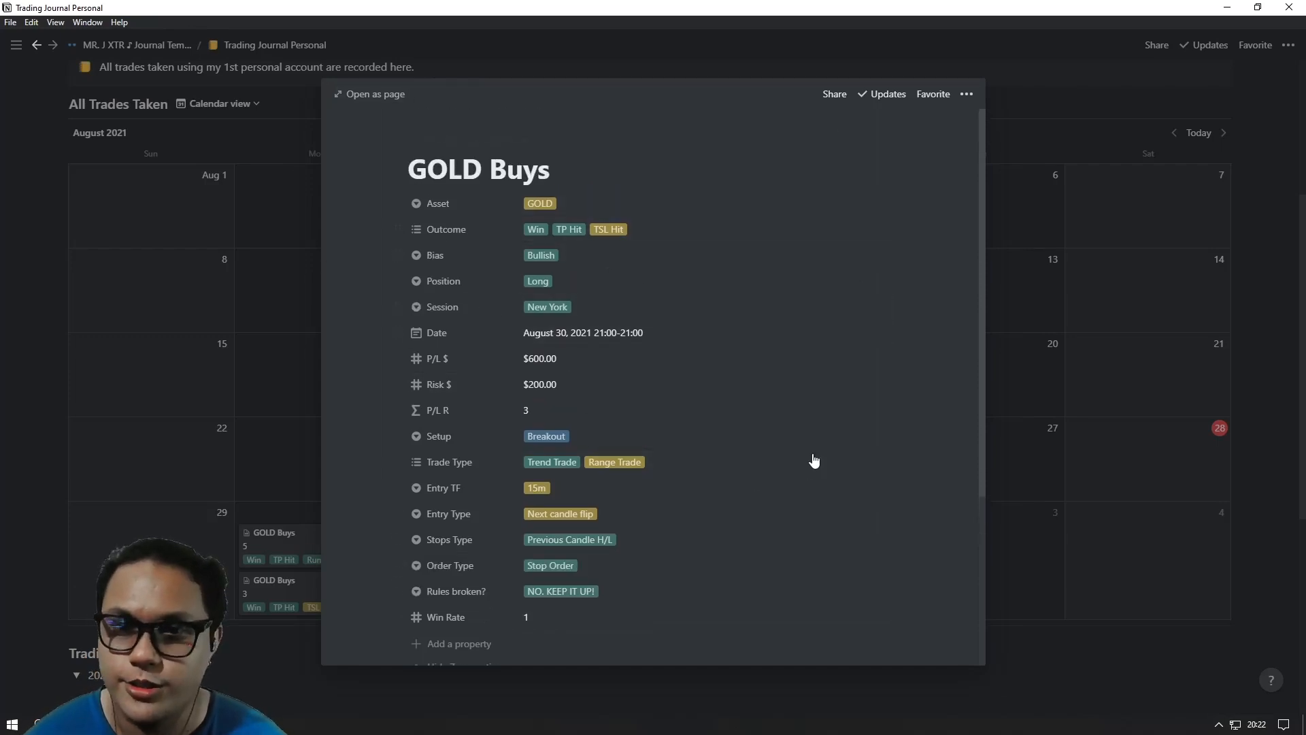
{"action": "scroll", "coordinate": [810, 462], "scroll_direction": "down", "scroll_amount": 2}
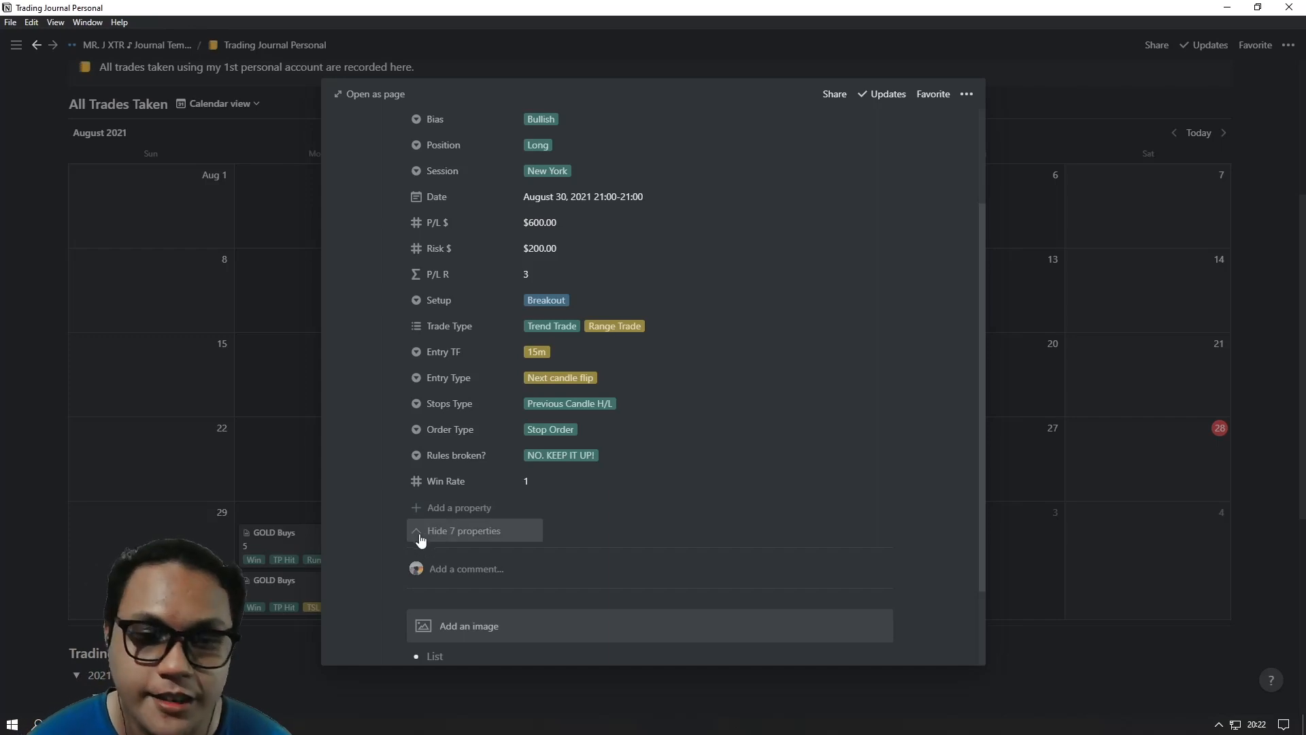
{"action": "scroll", "coordinate": [587, 586], "scroll_direction": "down", "scroll_amount": 1}
{"action": "scroll", "coordinate": [511, 578], "scroll_direction": "down", "scroll_amount": 1}
{"action": "scroll", "coordinate": [442, 571], "scroll_direction": "up", "scroll_amount": 3}
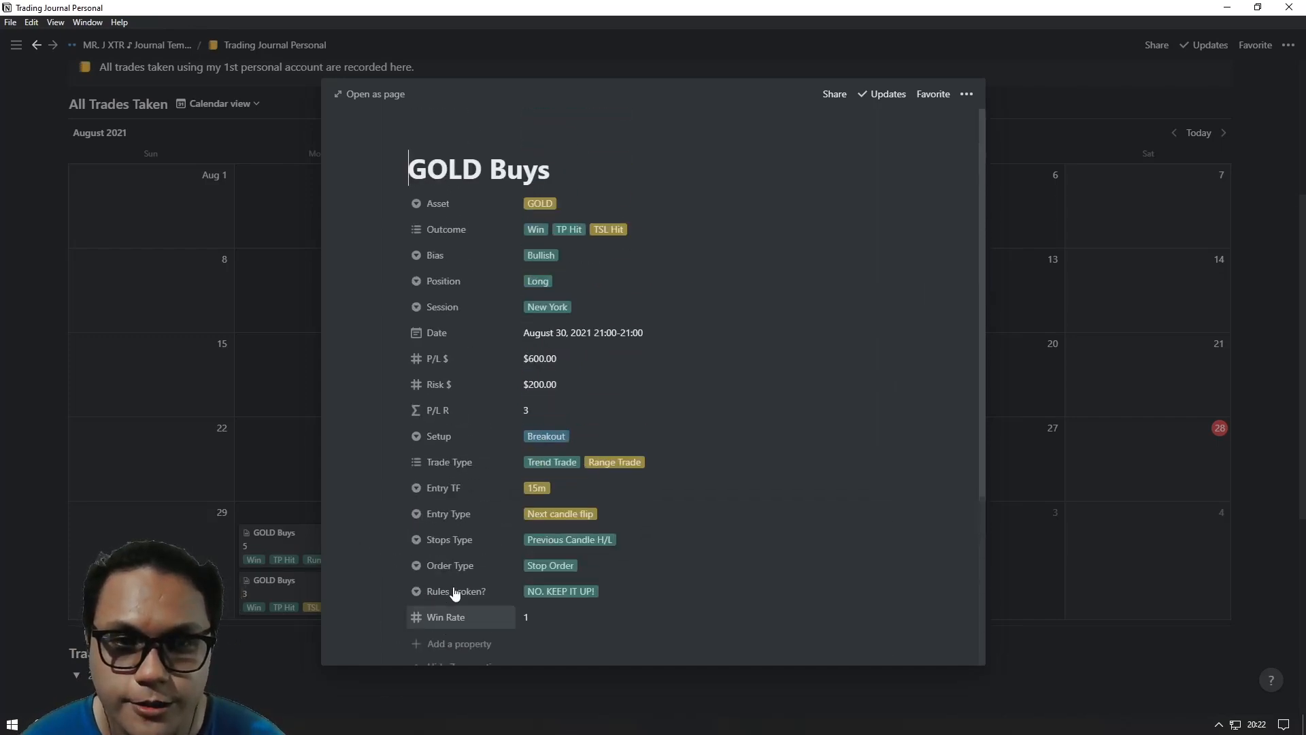
{"action": "scroll", "coordinate": [543, 574], "scroll_direction": "down", "scroll_amount": 3}
{"action": "left_click", "coordinate": [578, 521]}
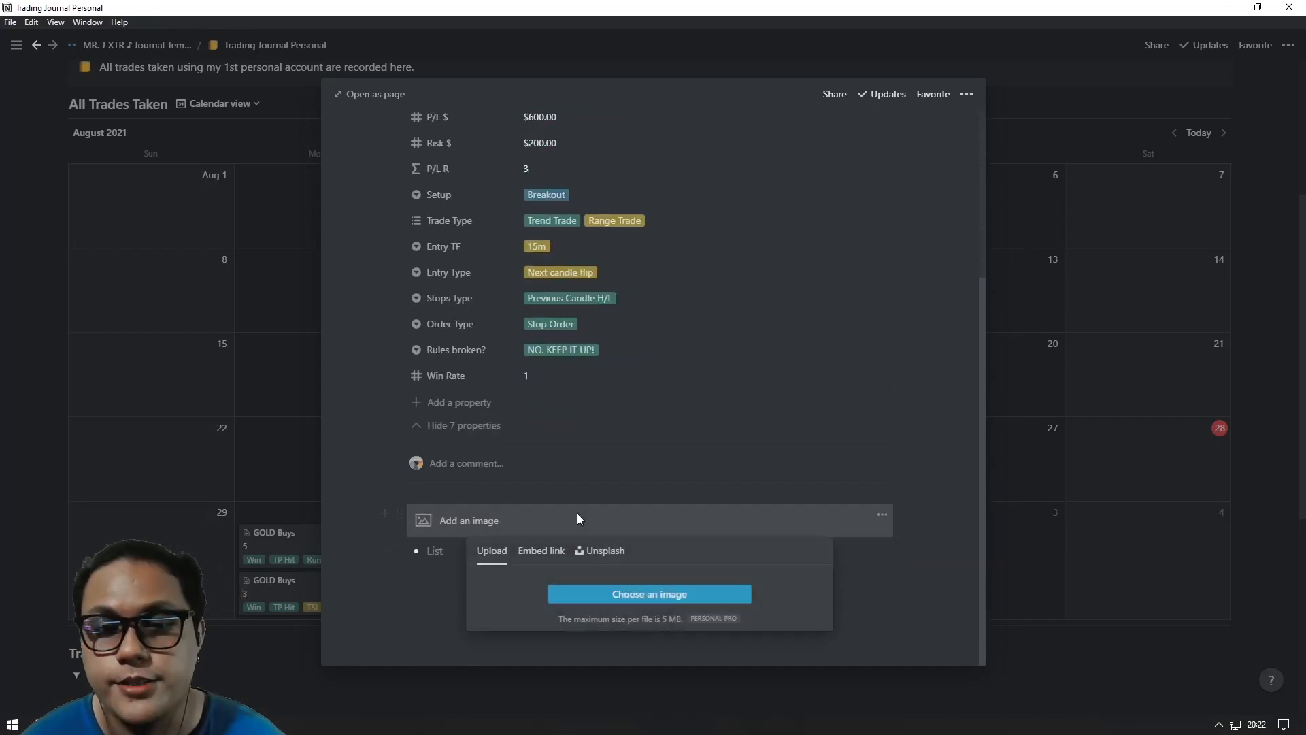
{"action": "left_click", "coordinate": [543, 555]}
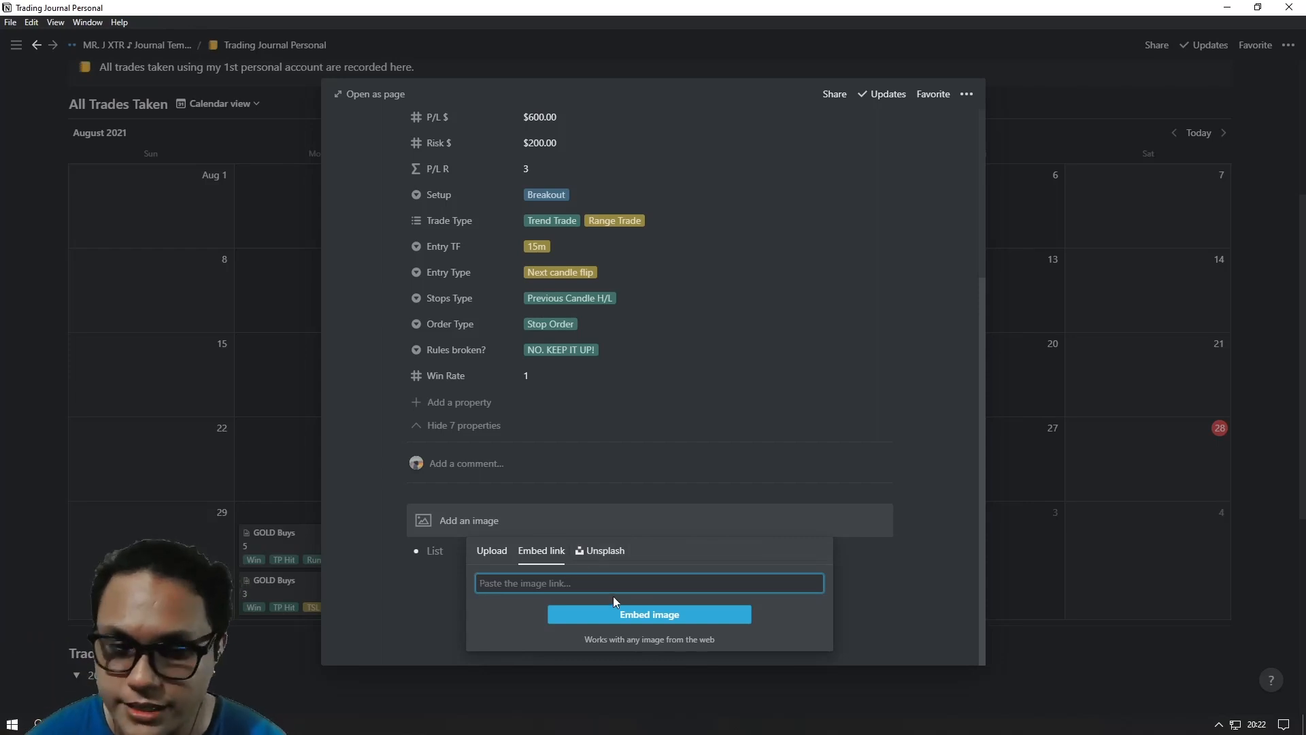
{"action": "left_click", "coordinate": [385, 596]}
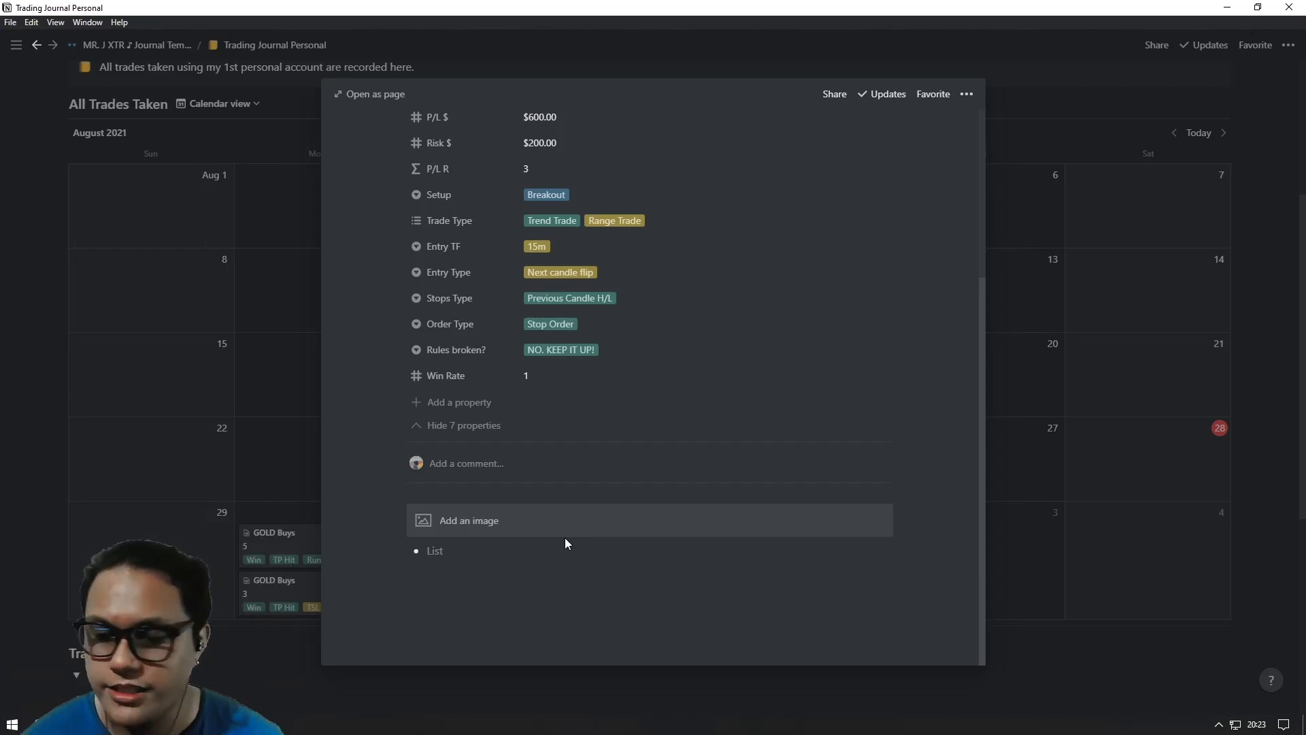
Step: Fill the empty bullet below the trade's image block with the placeholder note "adasdasdas" and select that block
{"action": "left_click", "coordinate": [490, 549]}
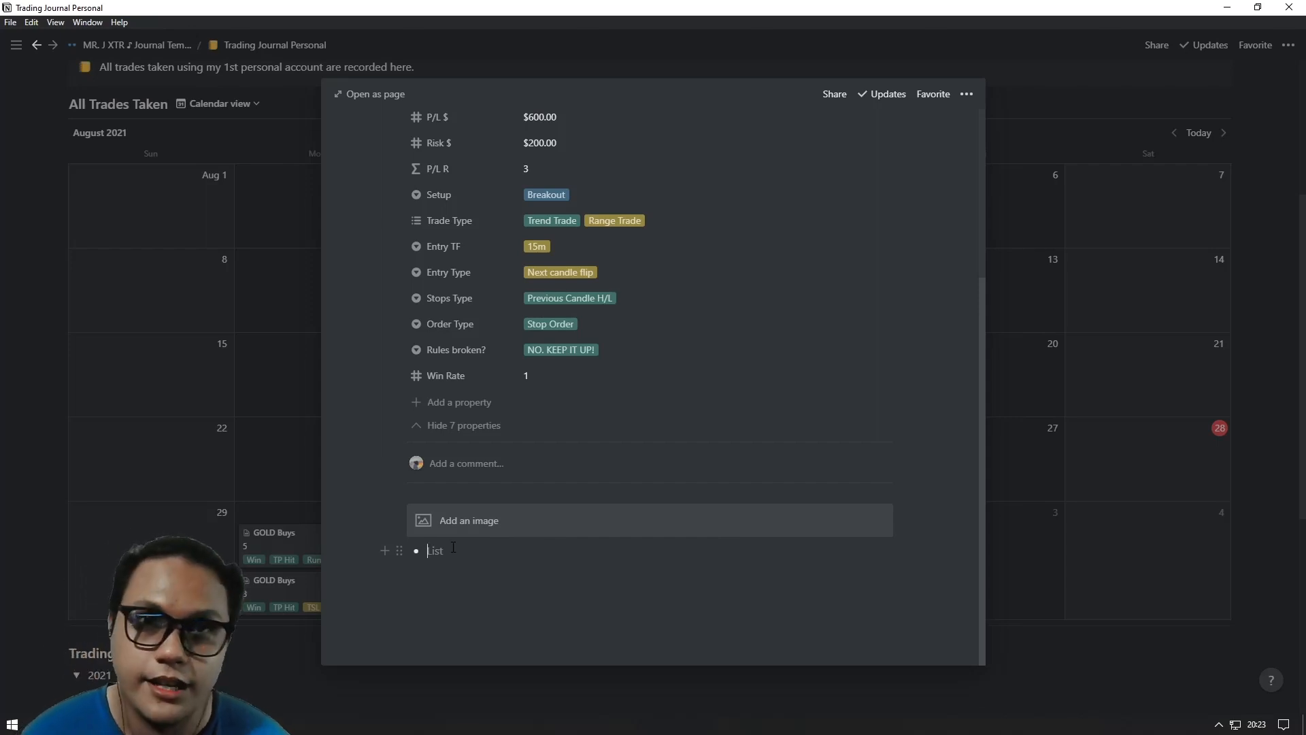
{"action": "type", "text": "a"}
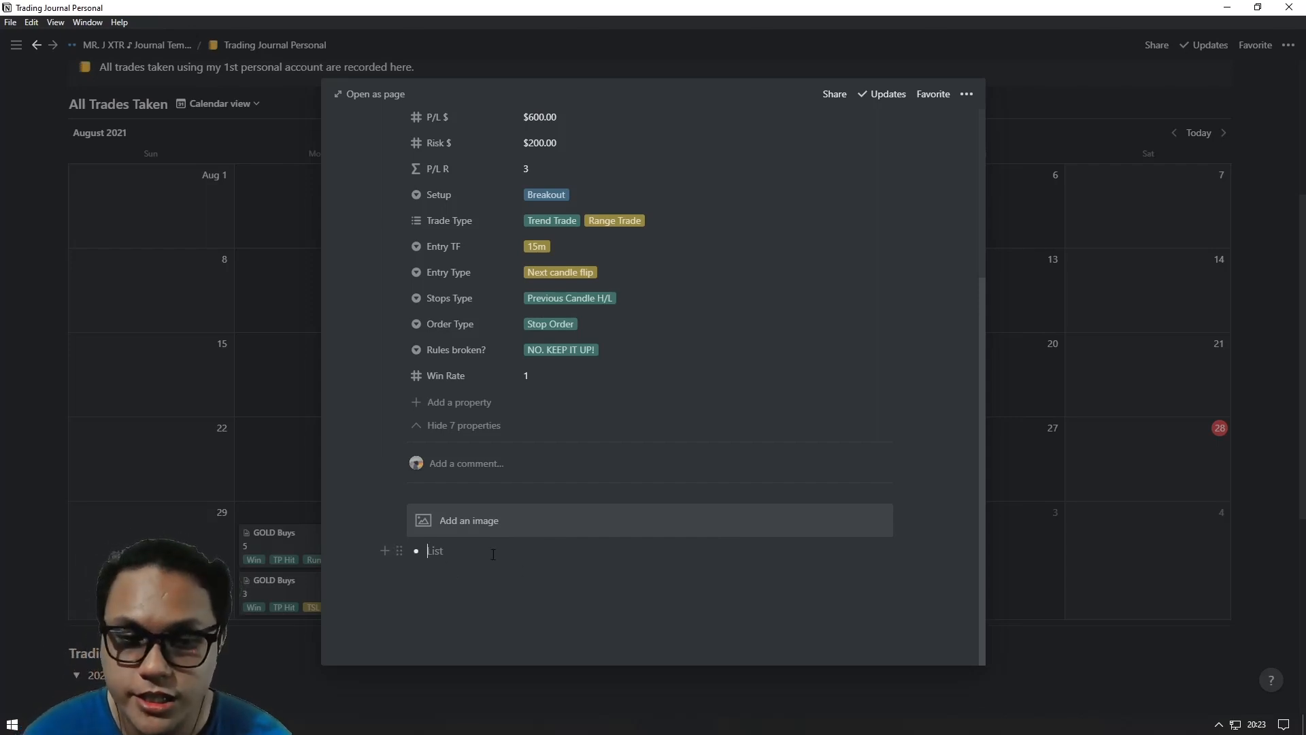
{"action": "type", "text": "dasdasdas"}
{"action": "key", "text": "Escape"}
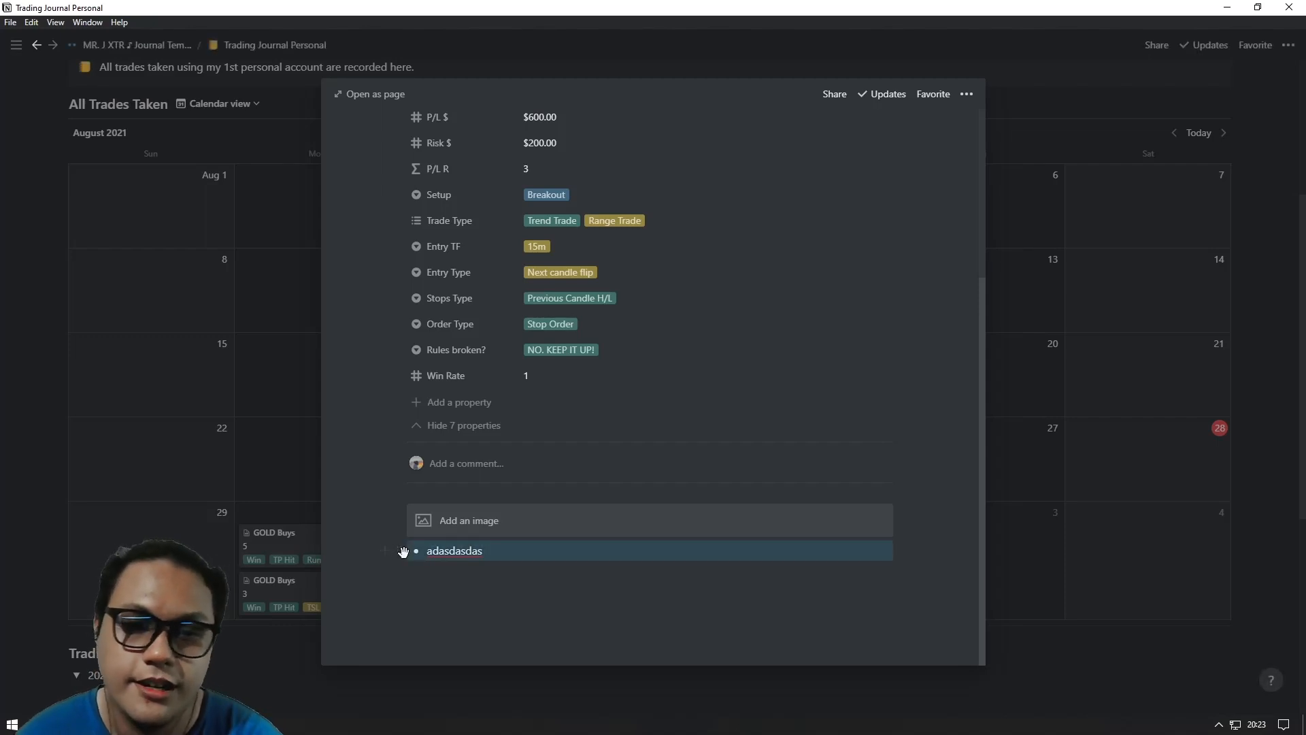
Step: Clear the placeholder note from the bullet below the new trade's image block and close the trade
{"action": "left_click_drag", "start_coordinate": [515, 552], "coordinate": [446, 557]}
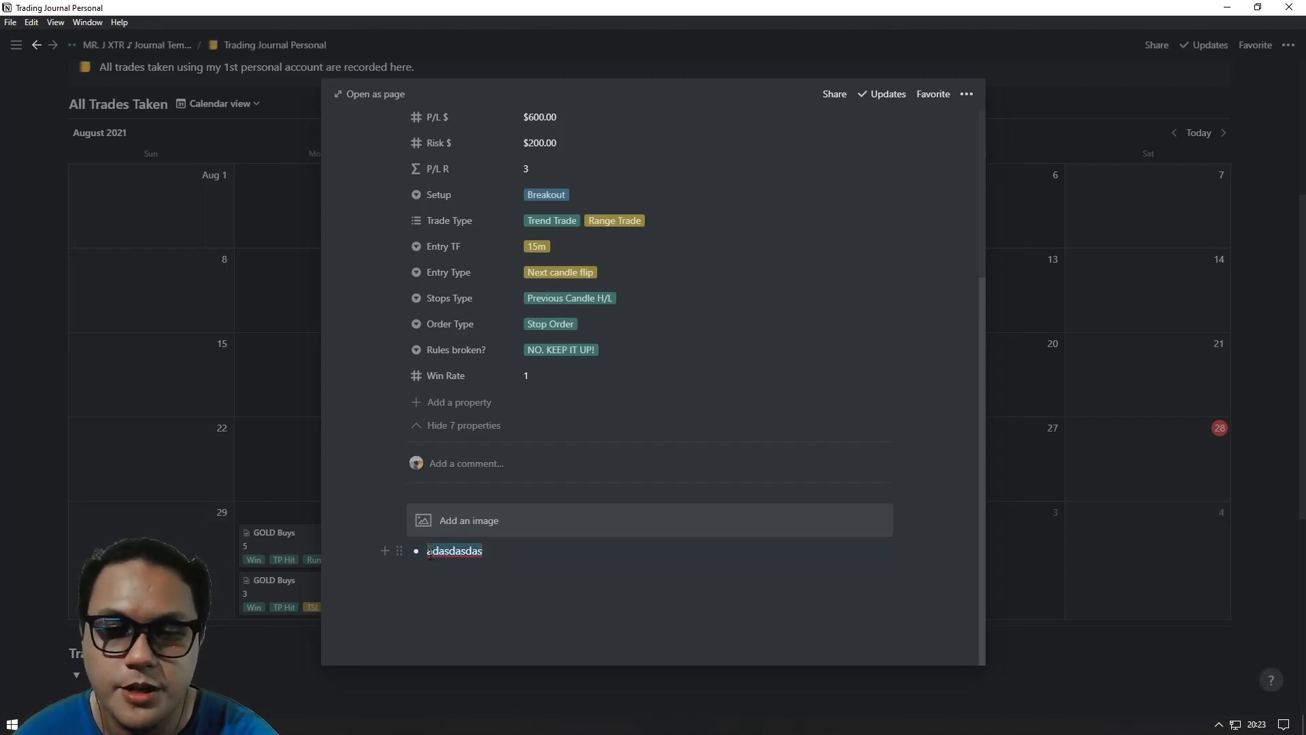
{"action": "key", "text": "BackSpace"}
{"action": "scroll", "coordinate": [467, 599], "scroll_direction": "up", "scroll_amount": 4}
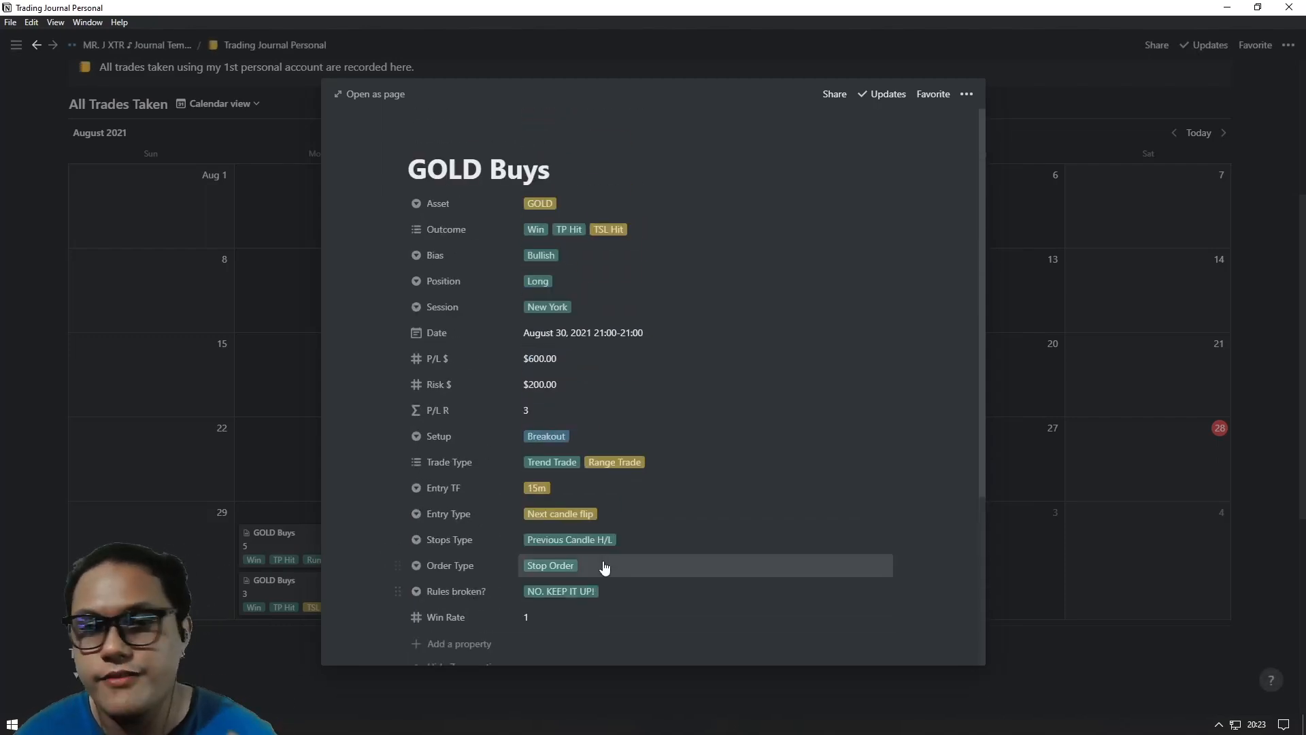
{"action": "left_click", "coordinate": [152, 458]}
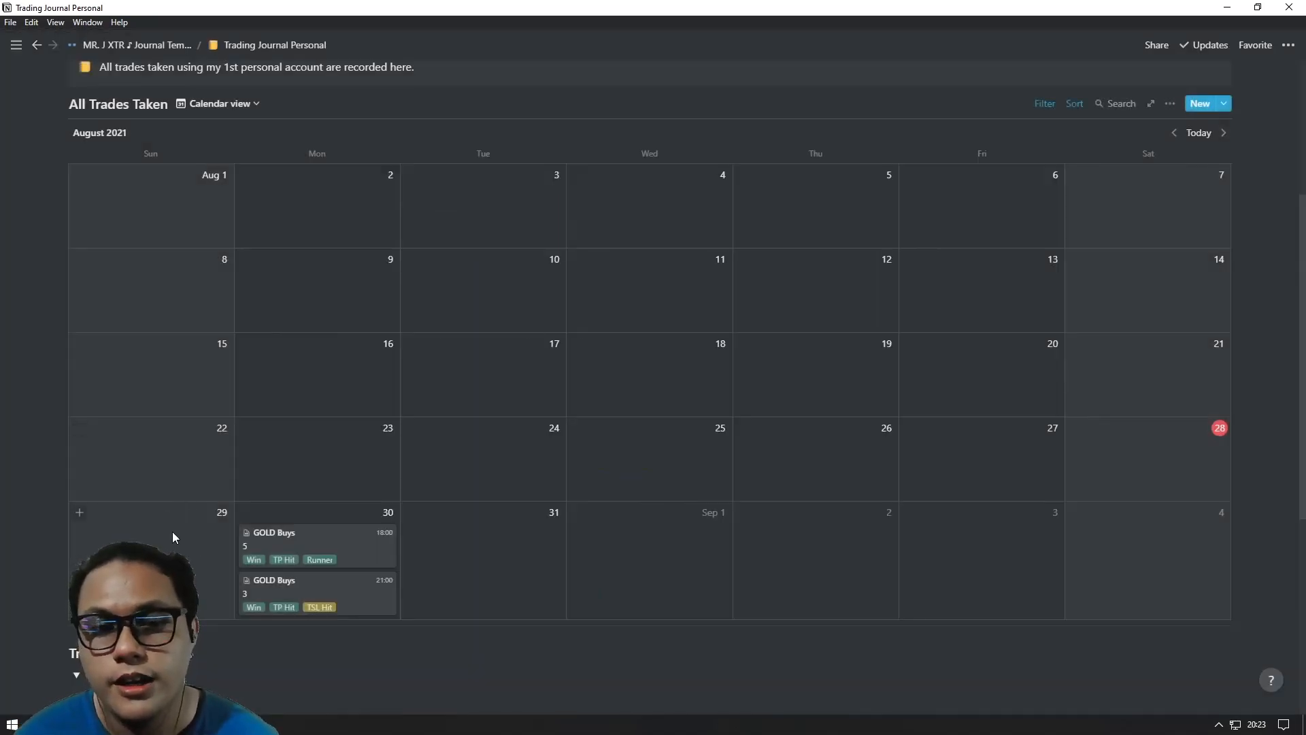
Step: Switch All Trades Taken to Table view and review the logged trades with their column calculations
{"action": "scroll", "coordinate": [173, 537], "scroll_direction": "up", "scroll_amount": 4}
{"action": "left_click", "coordinate": [231, 378]}
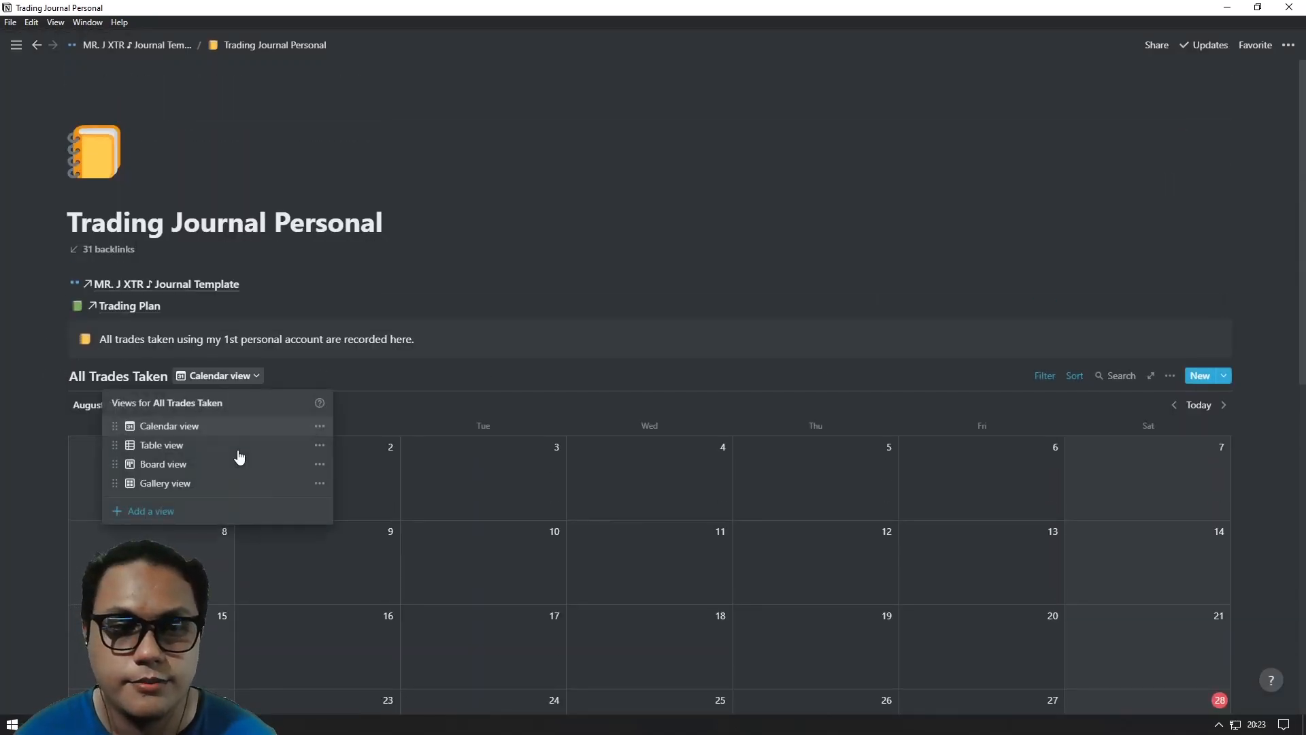
{"action": "left_click", "coordinate": [184, 450]}
{"action": "scroll", "coordinate": [423, 562], "scroll_direction": "down", "scroll_amount": 5}
{"action": "scroll", "coordinate": [340, 449], "scroll_direction": "up", "scroll_amount": 3}
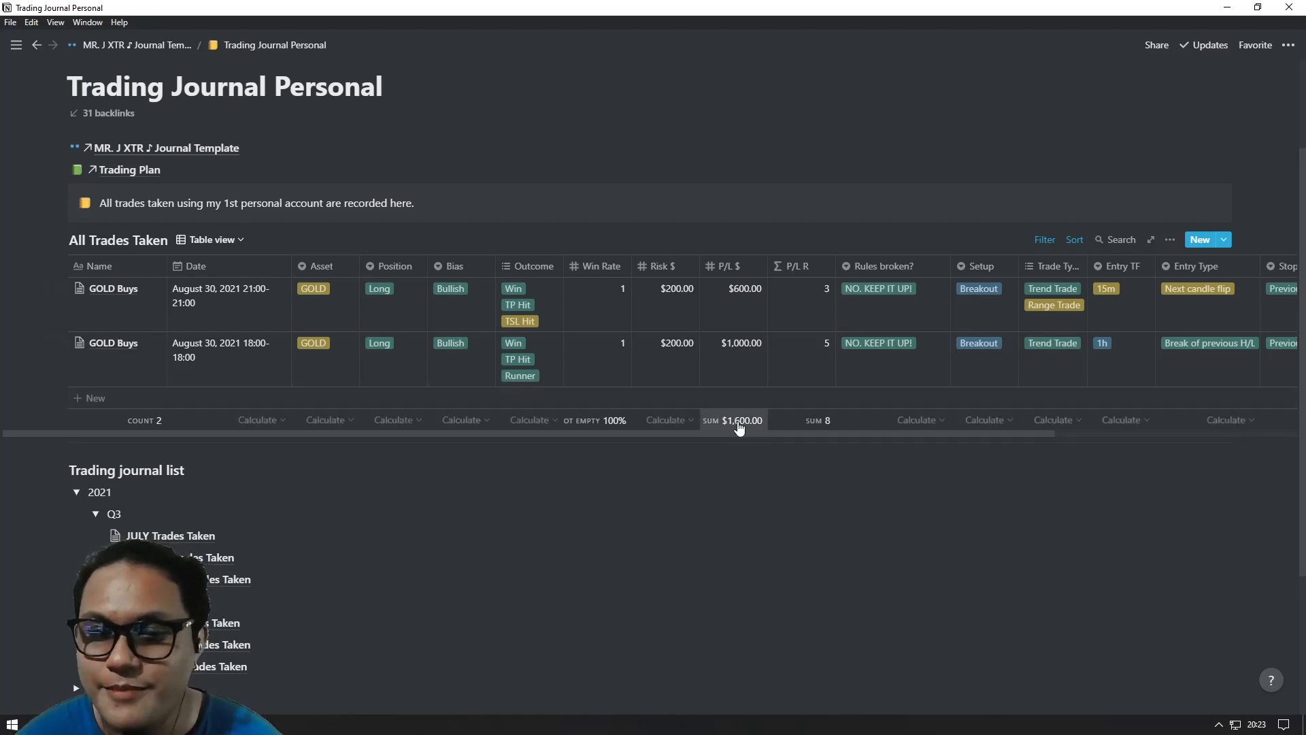
{"action": "left_click_drag", "start_coordinate": [814, 436], "coordinate": [495, 428]}
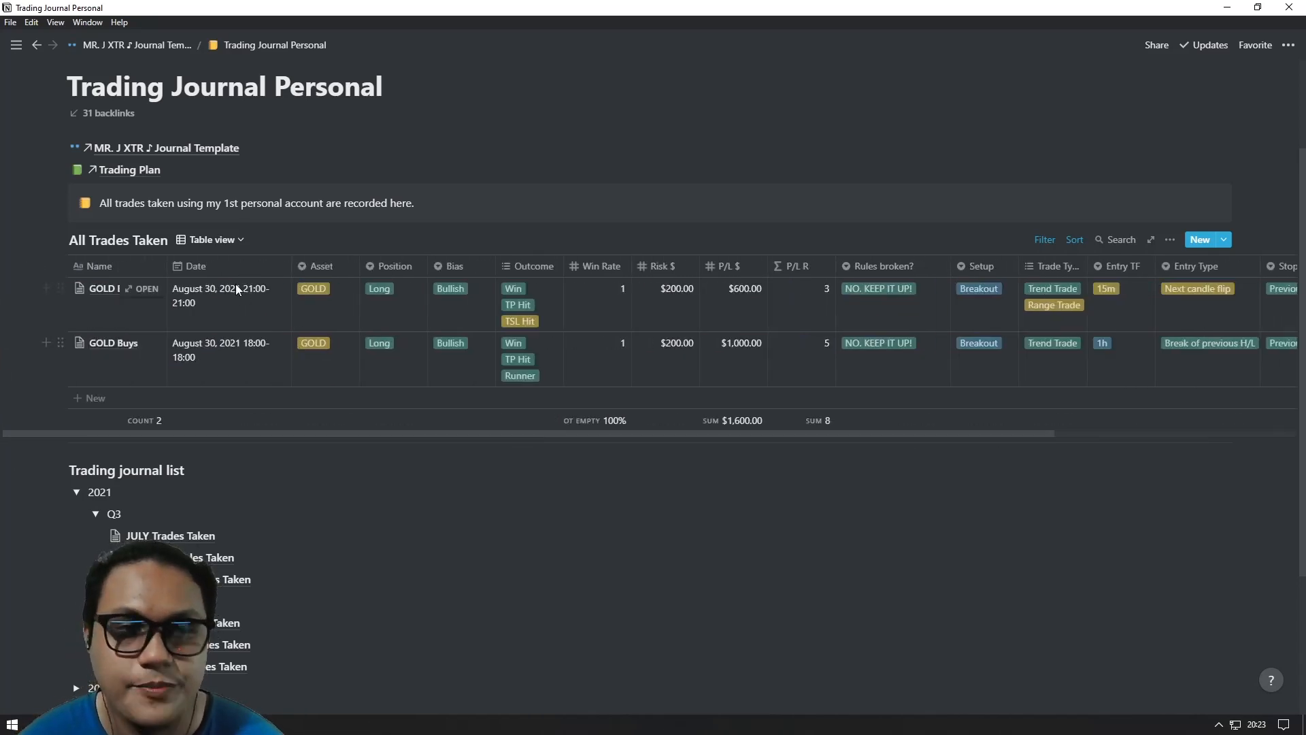
Step: Switch All Trades Taken back to Calendar view and open the 18:00 GOLD Buys trade on August 30 to review its properties
{"action": "left_click", "coordinate": [212, 239]}
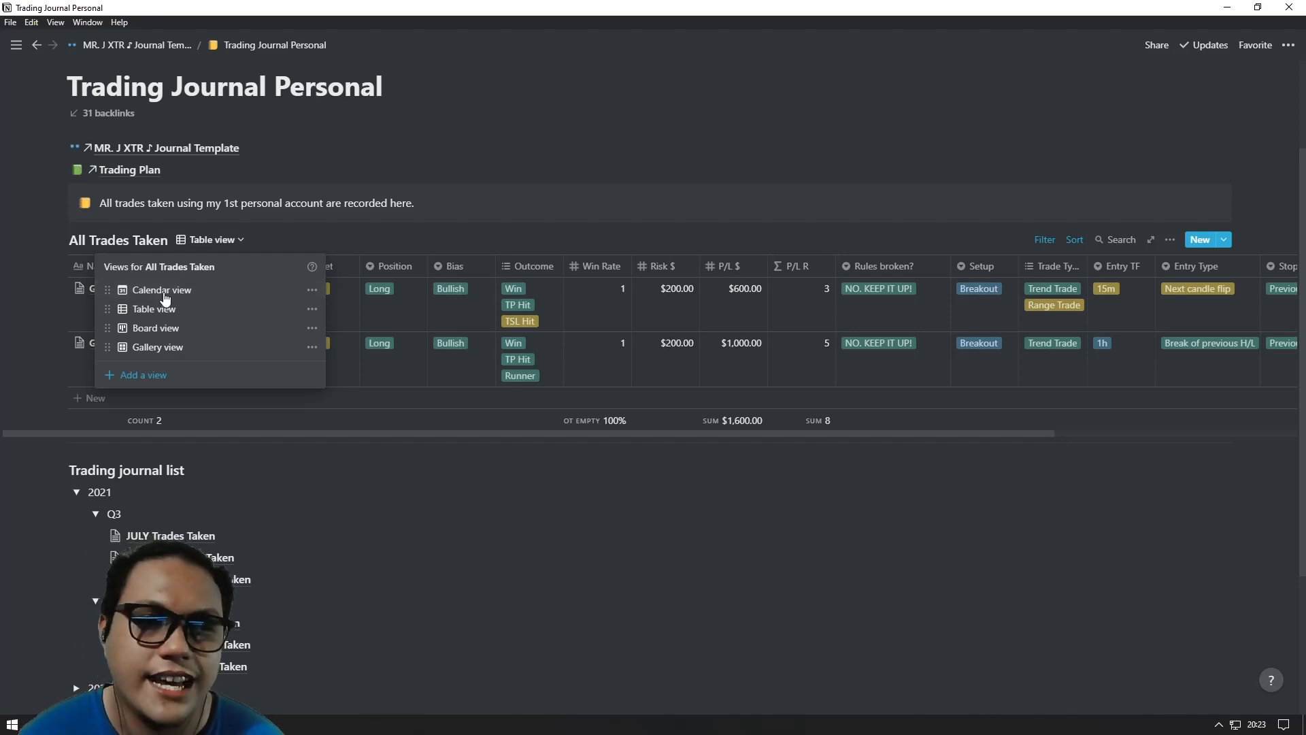
{"action": "left_click", "coordinate": [162, 289]}
{"action": "scroll", "coordinate": [408, 462], "scroll_direction": "down", "scroll_amount": 5}
{"action": "left_click", "coordinate": [347, 349]}
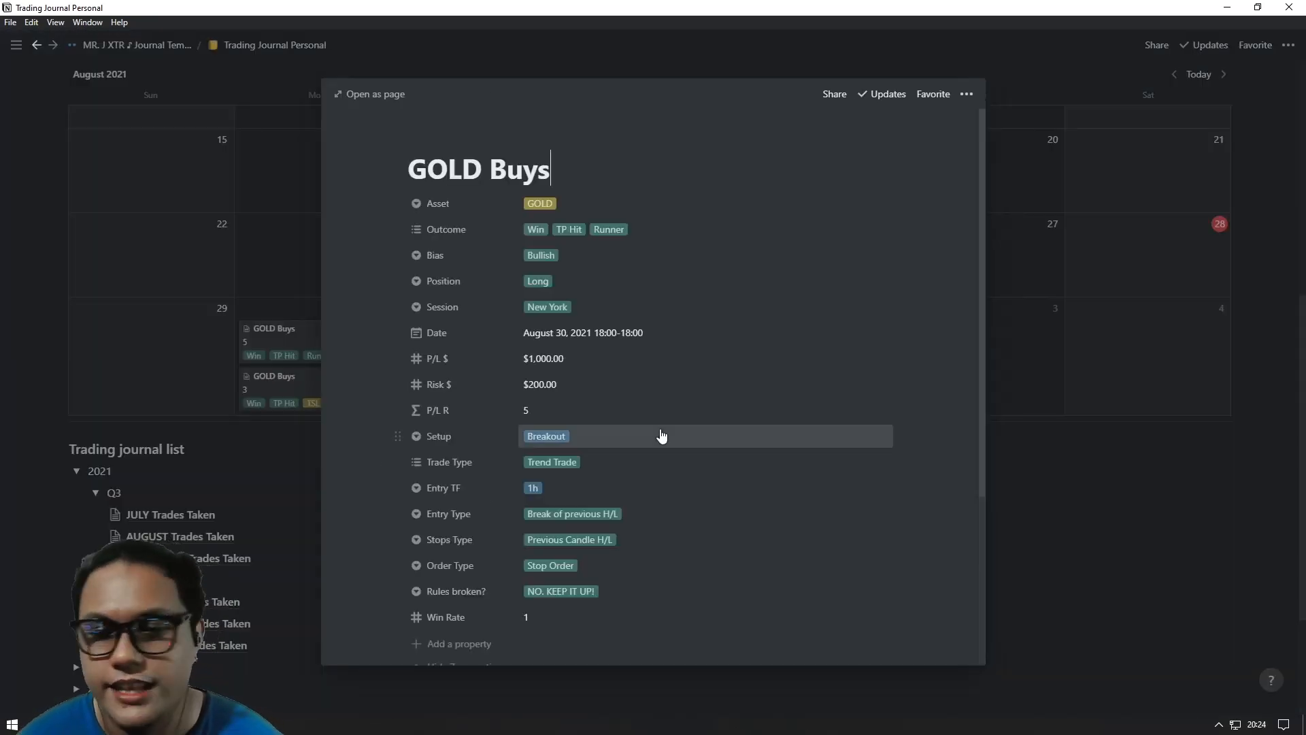
{"action": "scroll", "coordinate": [647, 449], "scroll_direction": "down", "scroll_amount": 3}
{"action": "scroll", "coordinate": [585, 381], "scroll_direction": "up", "scroll_amount": 2}
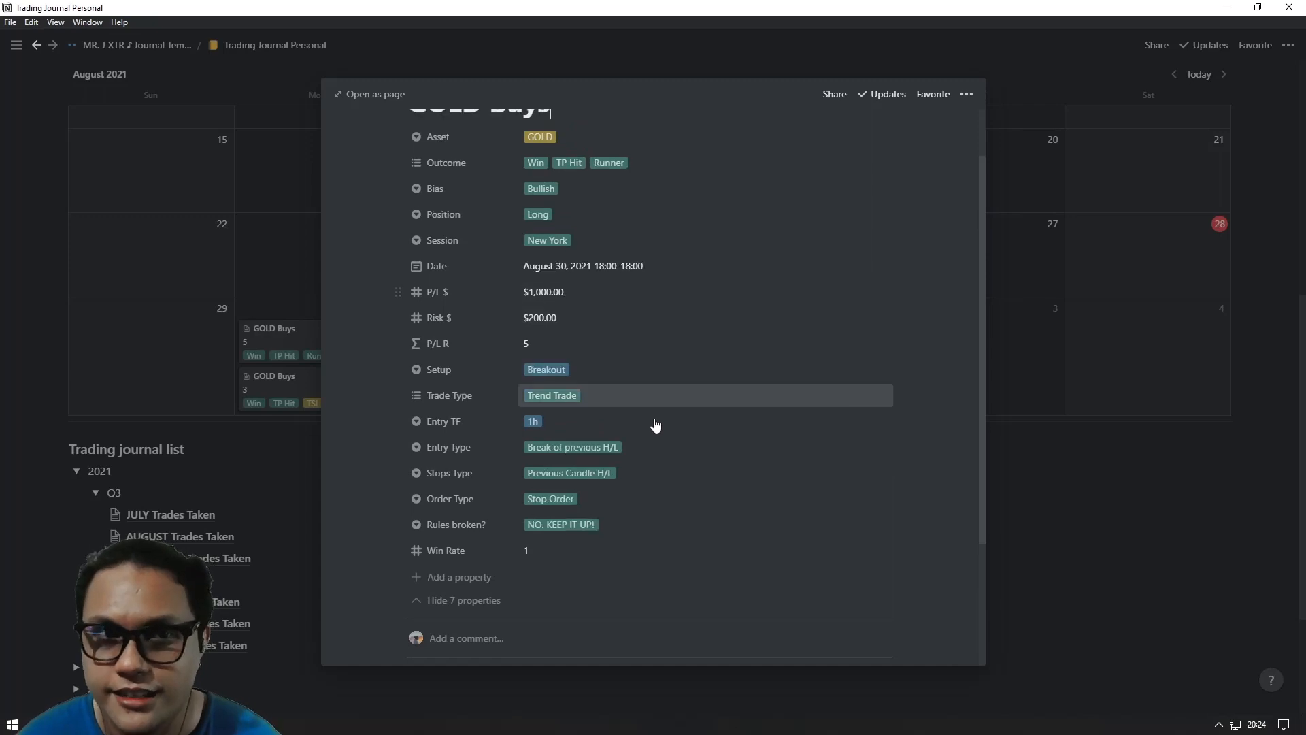
{"action": "scroll", "coordinate": [583, 423], "scroll_direction": "up", "scroll_amount": 2}
{"action": "scroll", "coordinate": [606, 283], "scroll_direction": "down", "scroll_amount": 3}
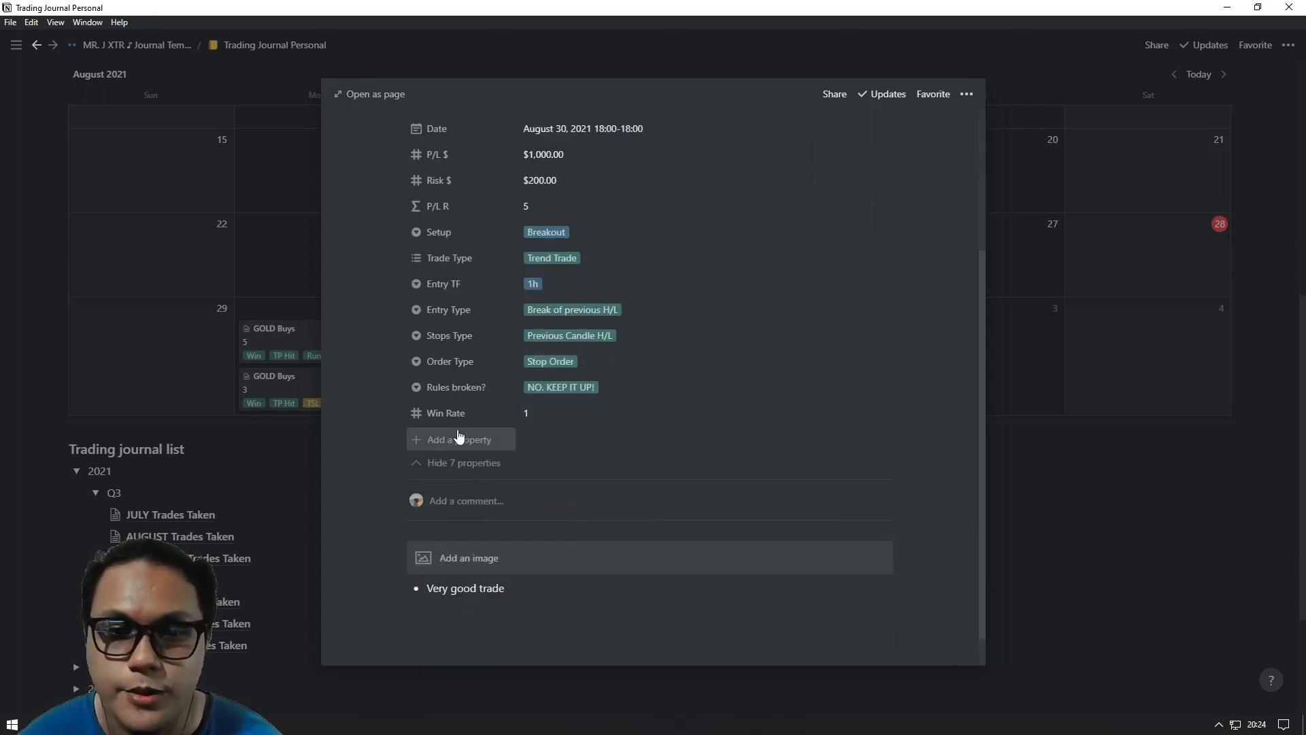
Step: Add a text property named Pips to the 18:00 GOLD Buys trade and set its value to +10
{"action": "left_click", "coordinate": [452, 439]}
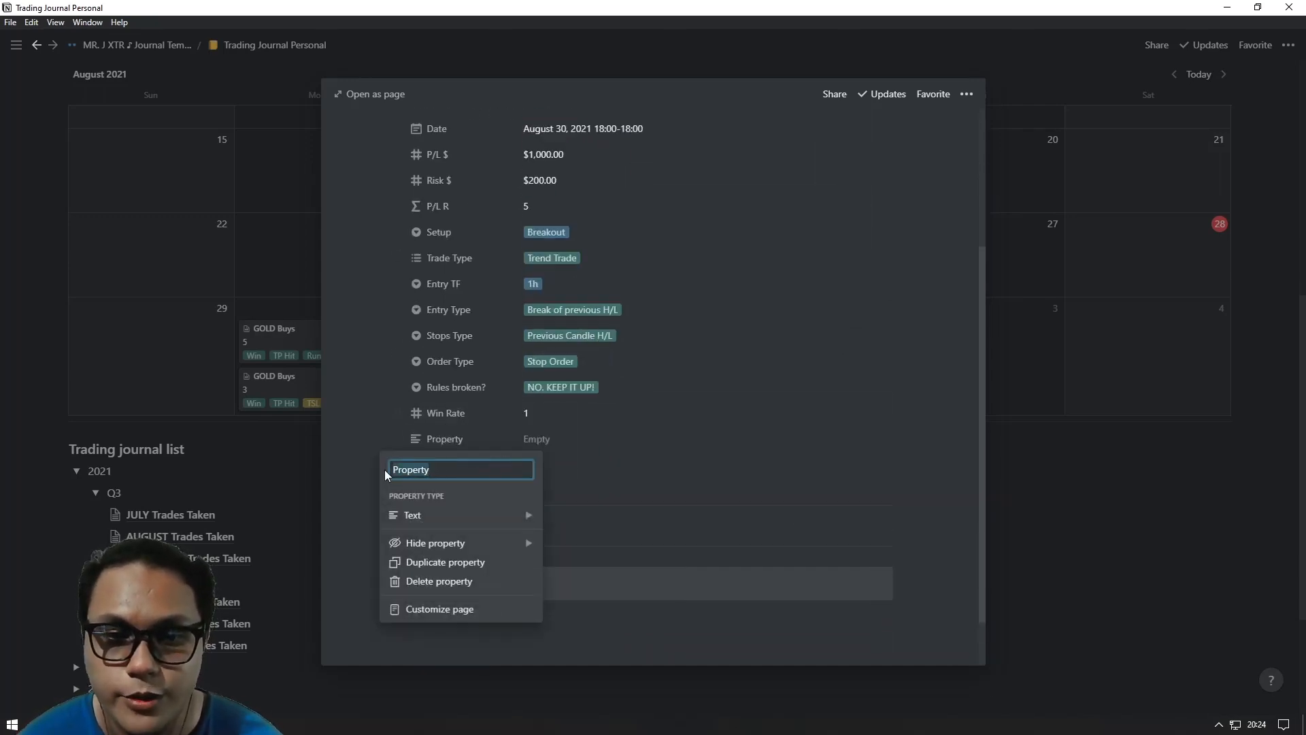
{"action": "type", "text": "Pips"}
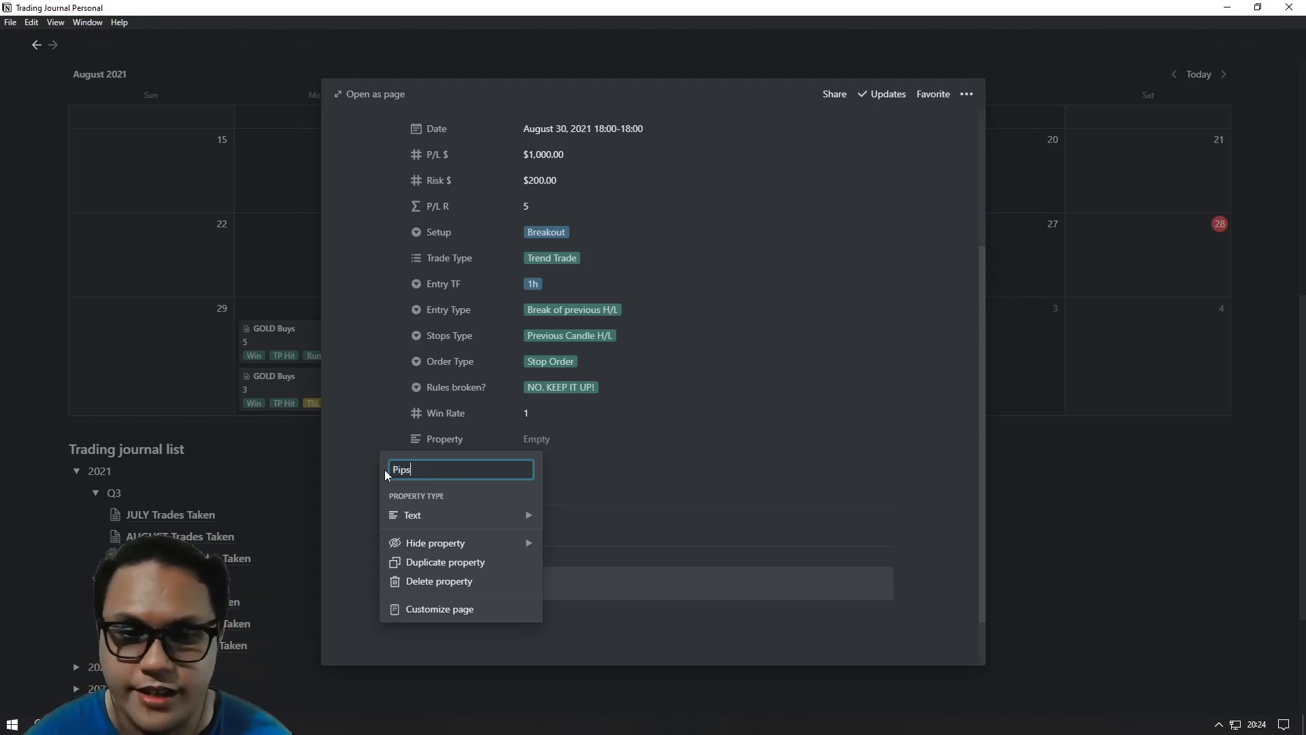
{"action": "left_click", "coordinate": [362, 460]}
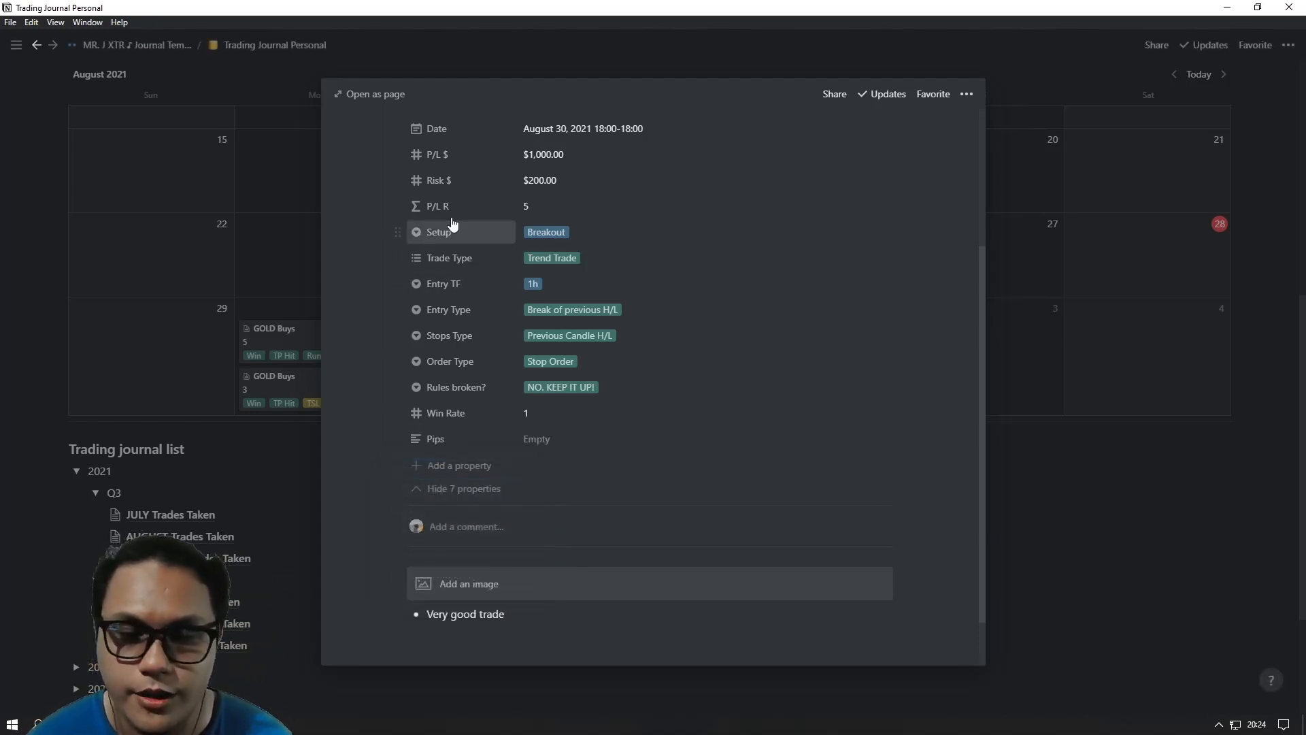
{"action": "left_click", "coordinate": [575, 442]}
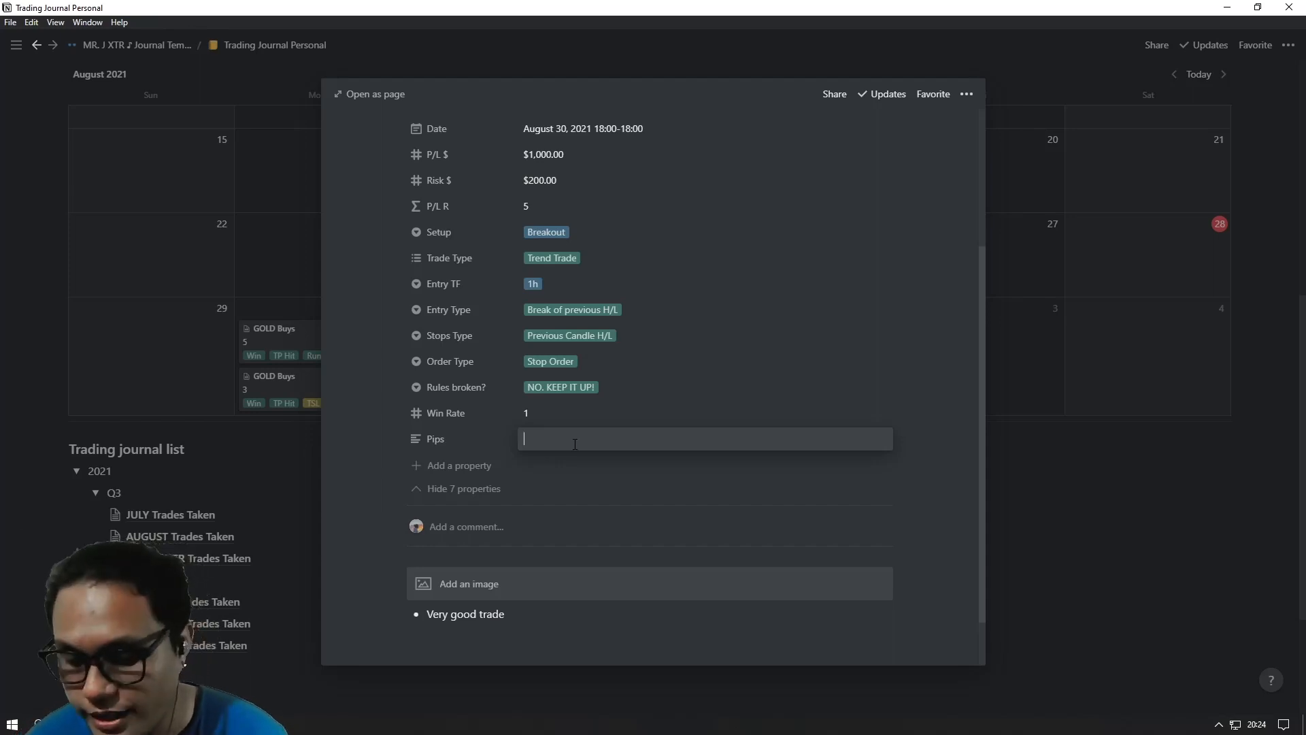
{"action": "type", "text": "+10"}
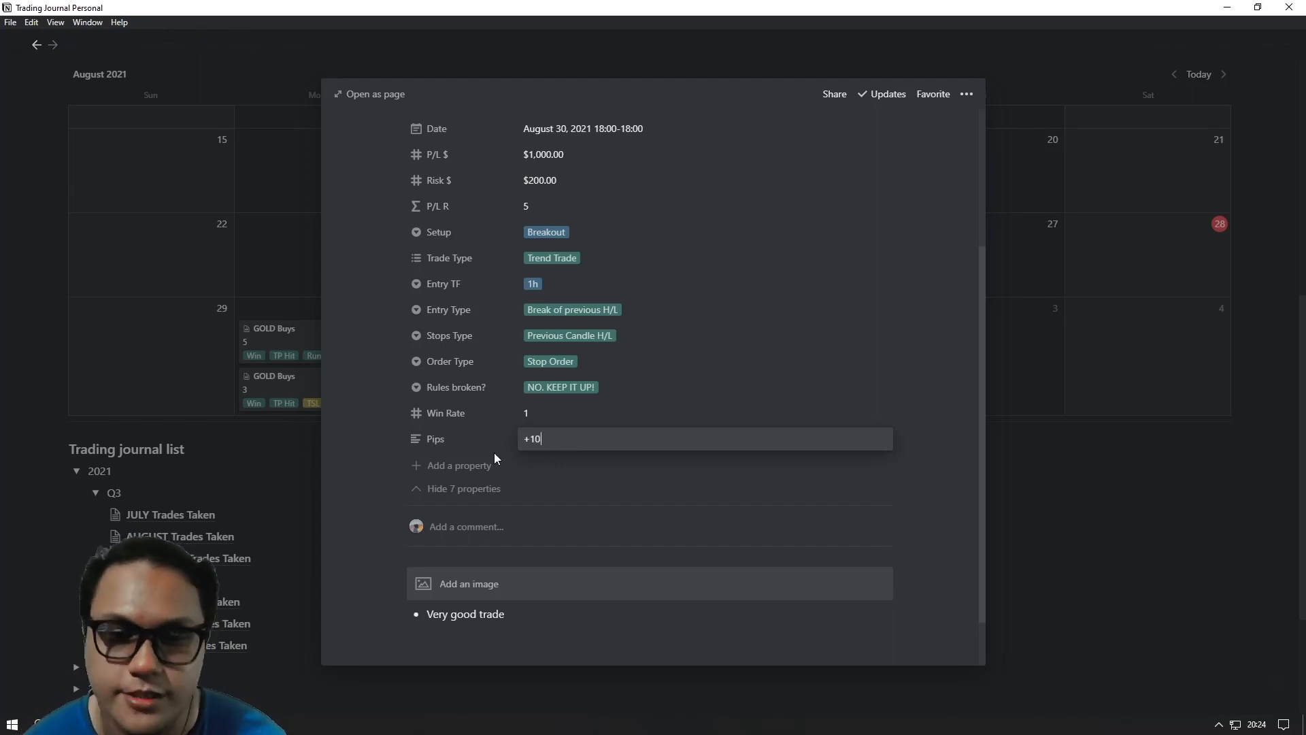
{"action": "left_click", "coordinate": [390, 440]}
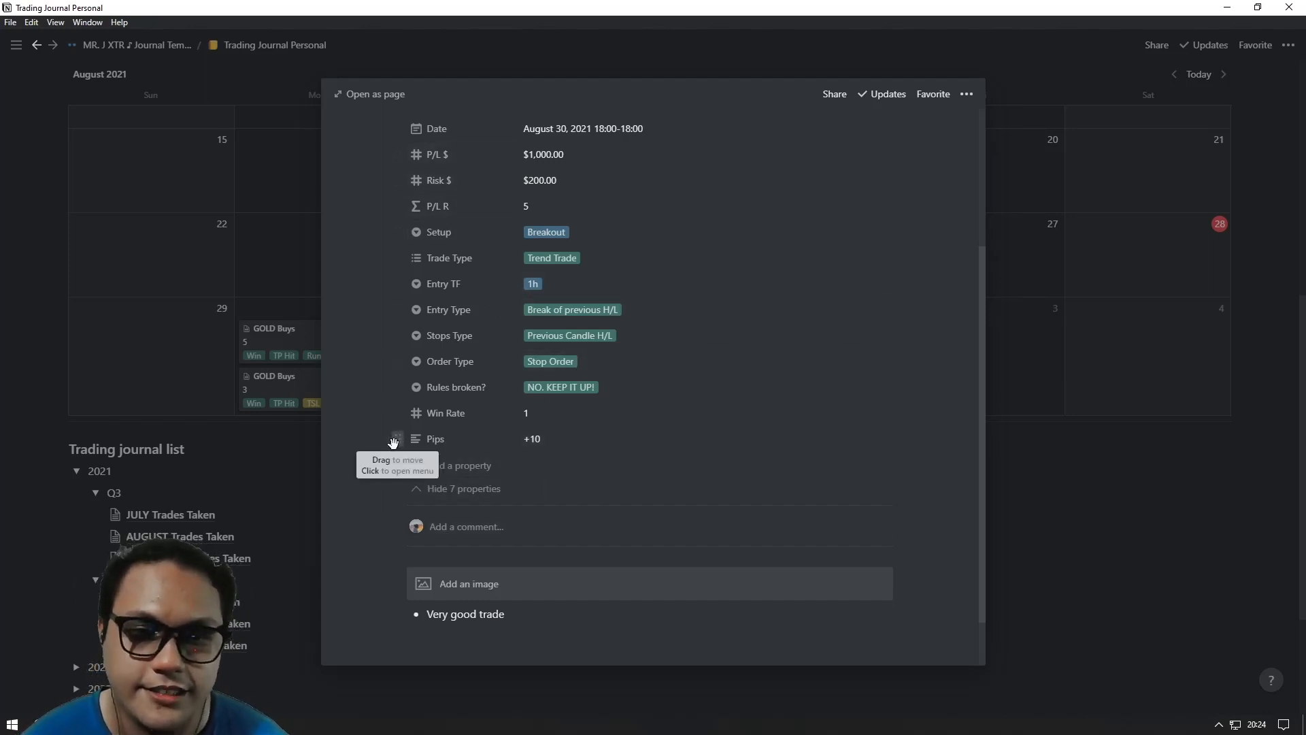
Step: Delete the Pips property from the trade and confirm the deletion
{"action": "left_click", "coordinate": [396, 439]}
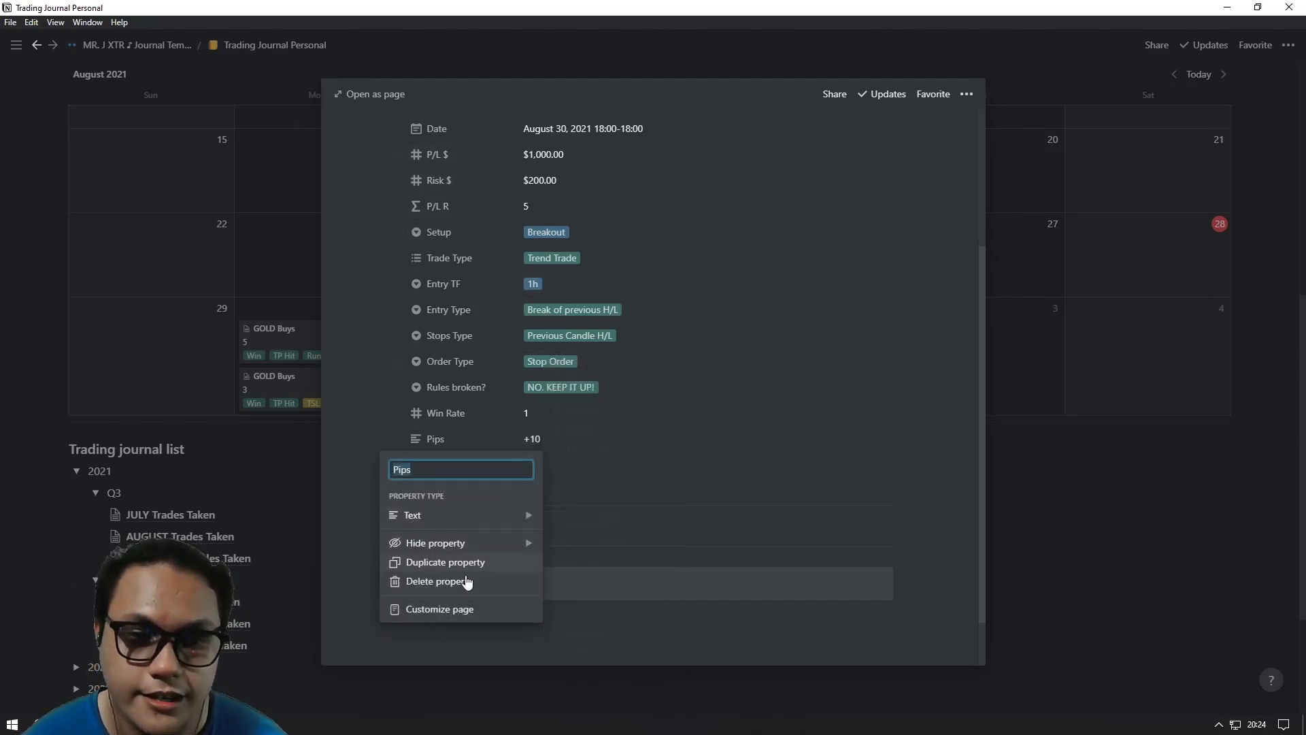
{"action": "left_click", "coordinate": [480, 583]}
{"action": "left_click", "coordinate": [599, 392]}
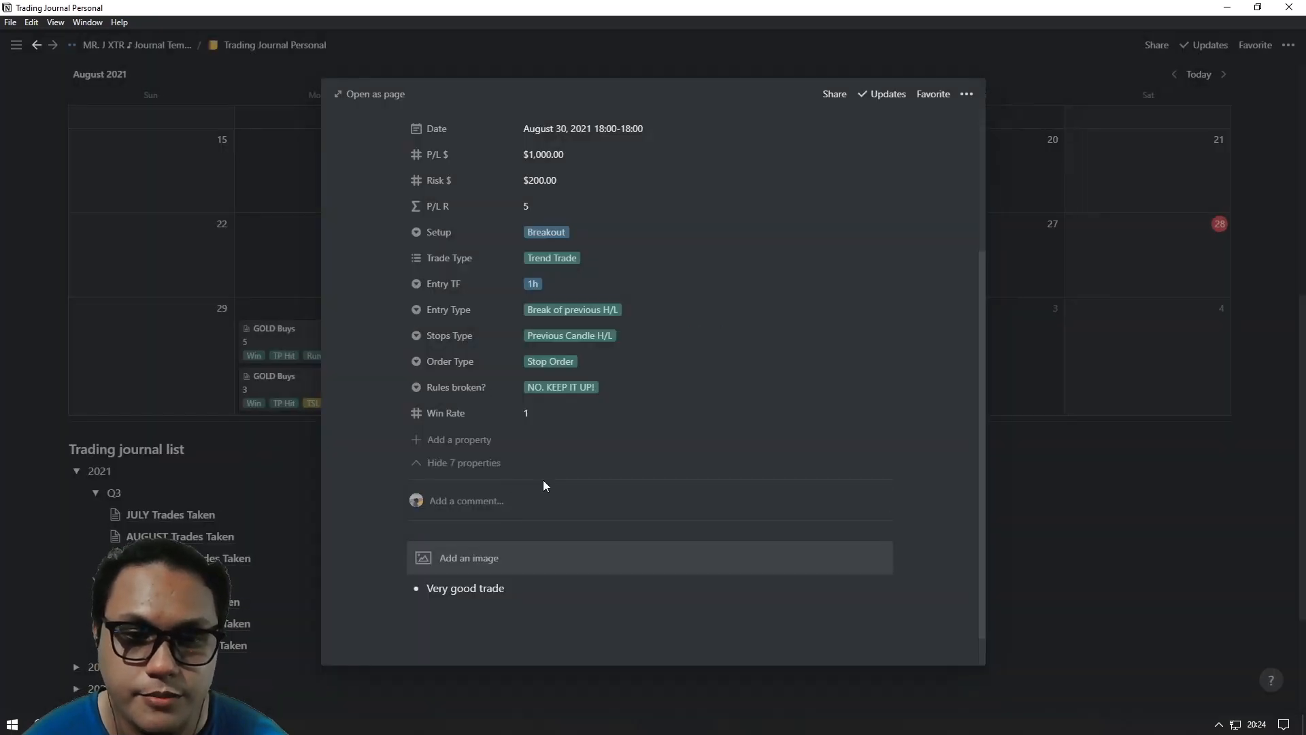
{"action": "left_click", "coordinate": [480, 462]}
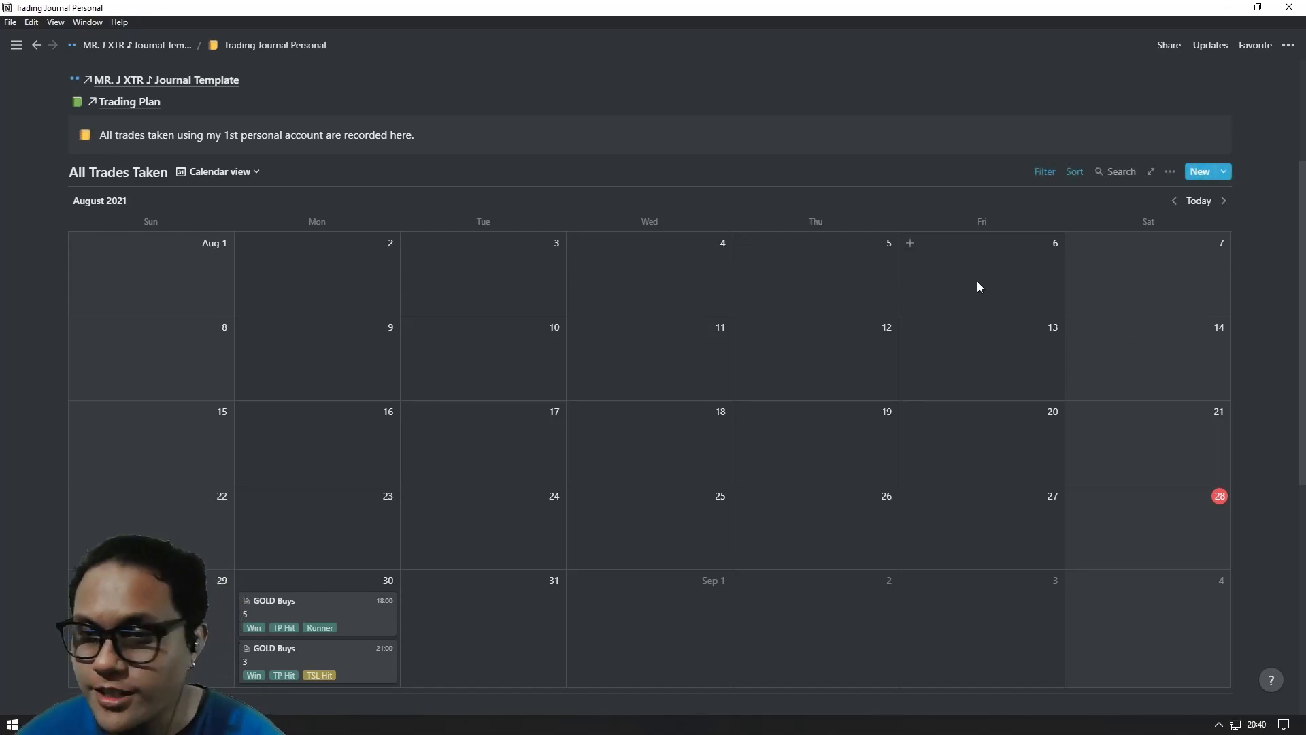
Step: Review the calendar view's filter and sort rules and the properties available for each, changing nothing
{"action": "left_click", "coordinate": [1047, 173]}
{"action": "left_click", "coordinate": [944, 232]}
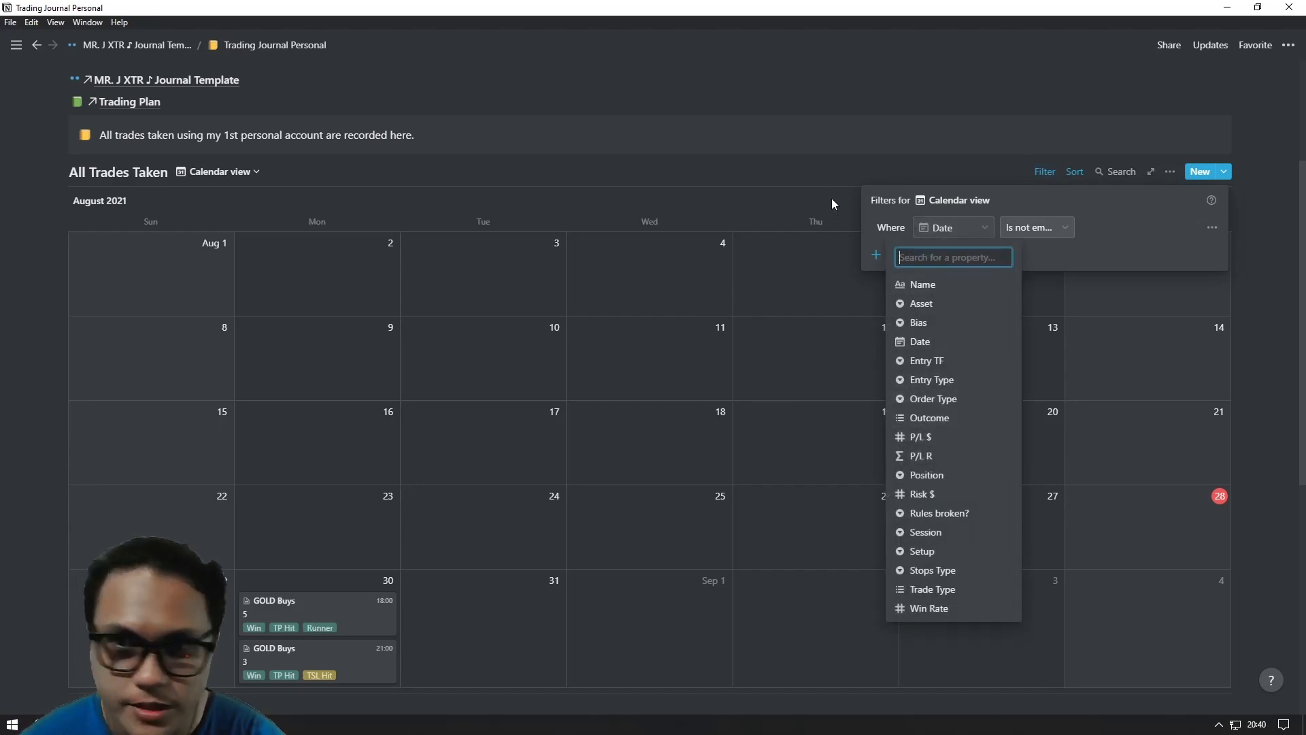
{"action": "key", "text": "Escape"}
{"action": "left_click", "coordinate": [1075, 171]}
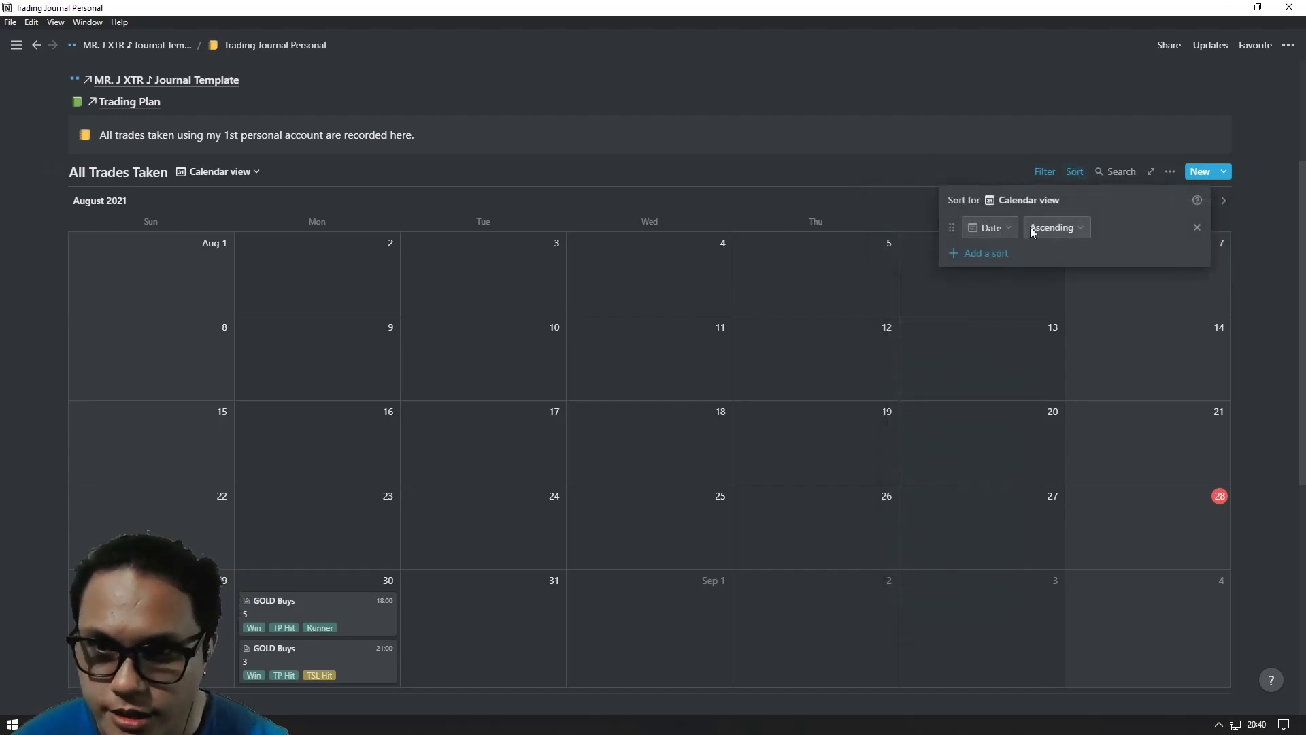
{"action": "left_click", "coordinate": [971, 228]}
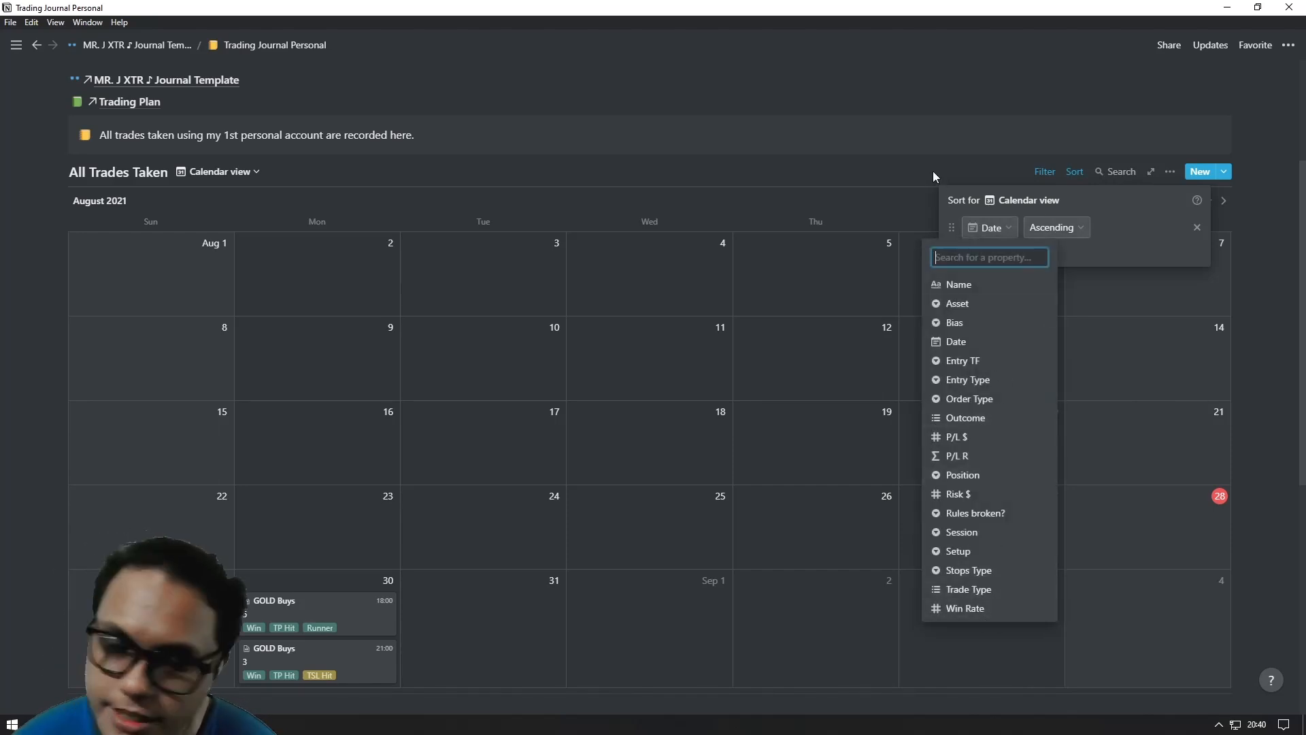
{"action": "key", "text": "Escape"}
{"action": "key", "text": "Escape"}
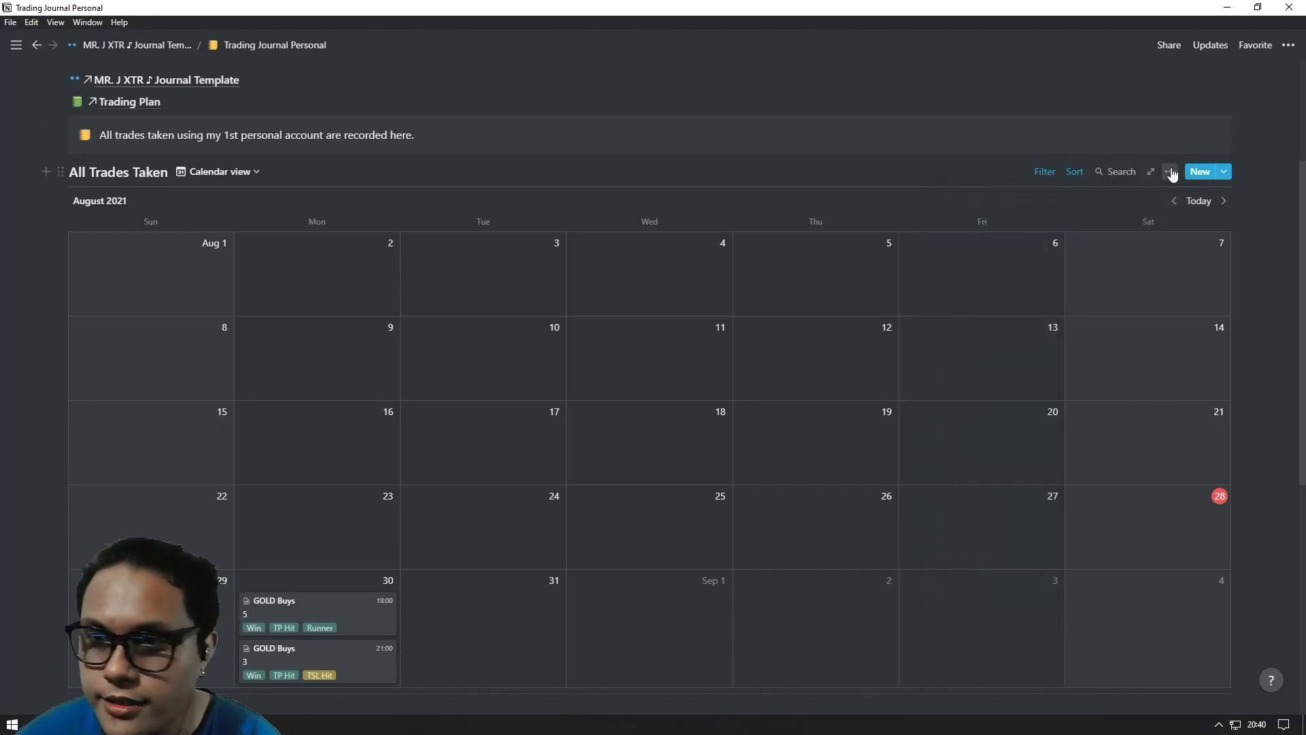
Step: Make the calendar cards show P/L $ instead of P/L R, and try displaying Session before hiding it again
{"action": "scroll", "coordinate": [477, 374], "scroll_direction": "down", "scroll_amount": 3}
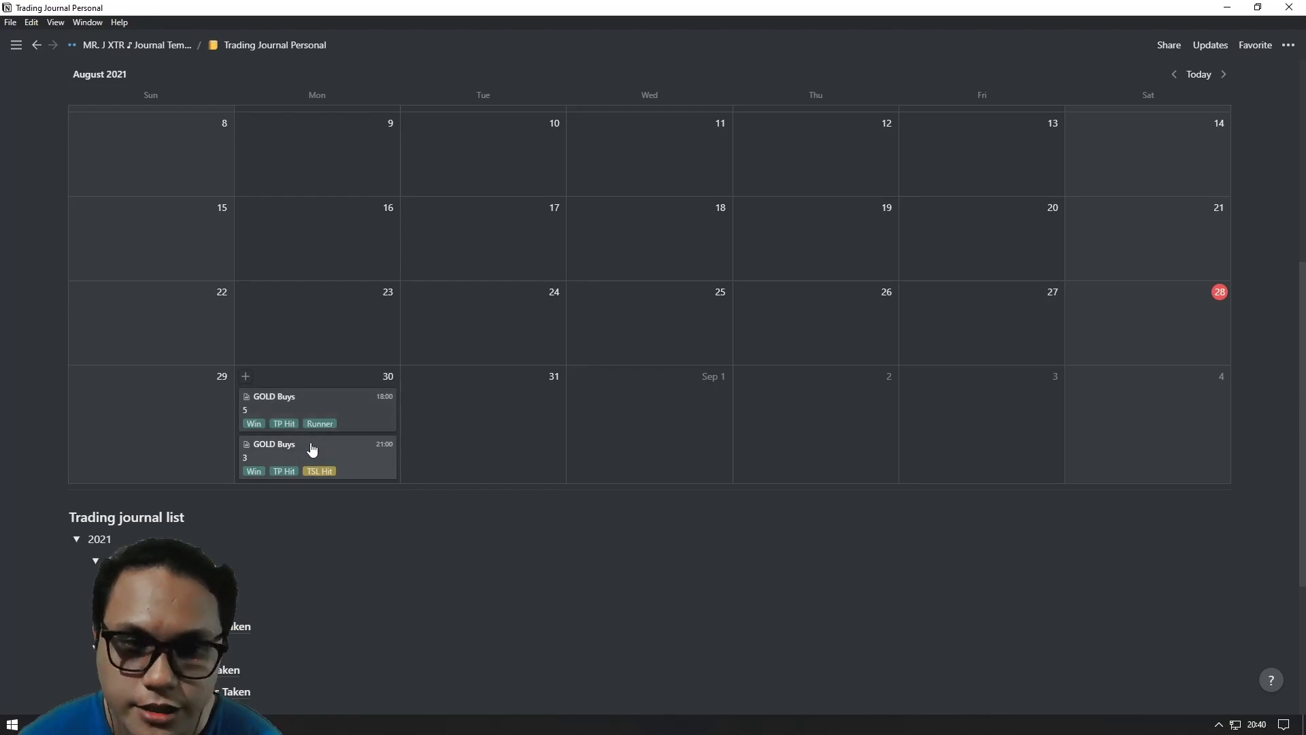
{"action": "scroll", "coordinate": [1160, 239], "scroll_direction": "up", "scroll_amount": 2}
{"action": "left_click", "coordinate": [1170, 103]}
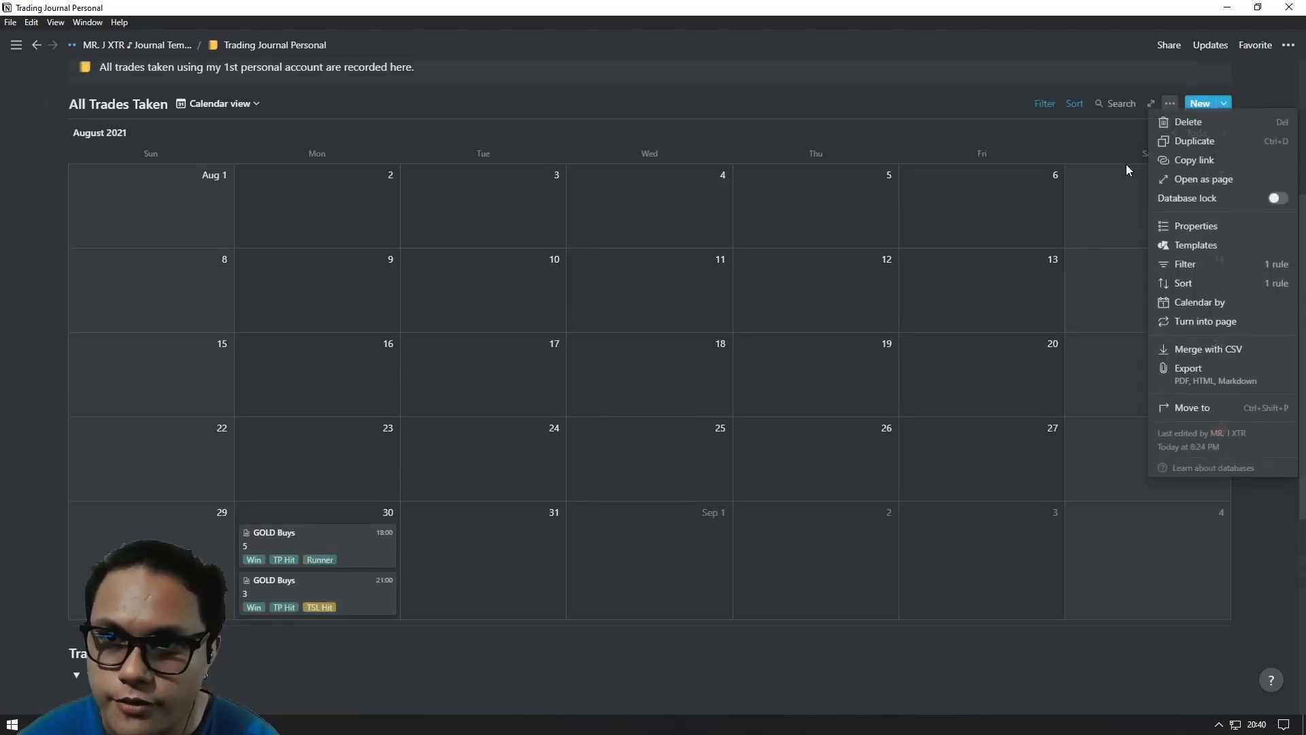
{"action": "left_click", "coordinate": [1187, 226]}
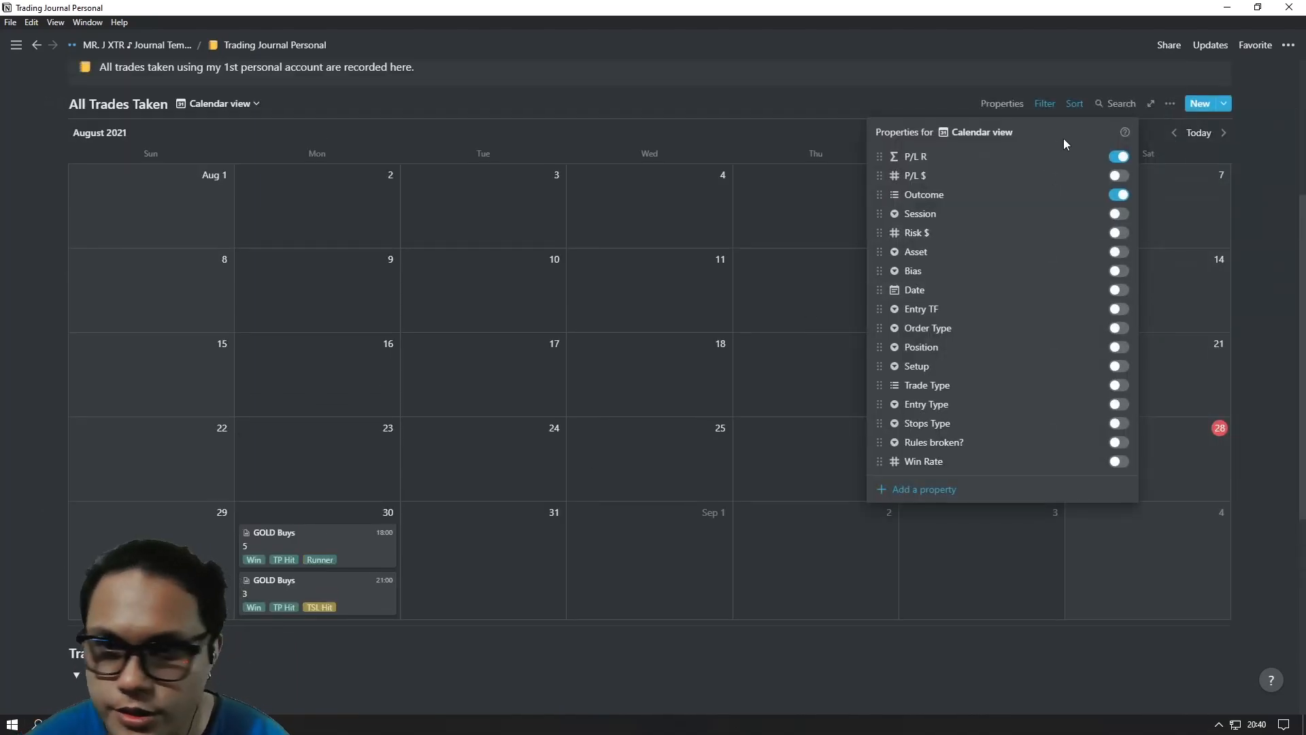
{"action": "left_click", "coordinate": [1121, 158]}
{"action": "left_click", "coordinate": [1120, 157]}
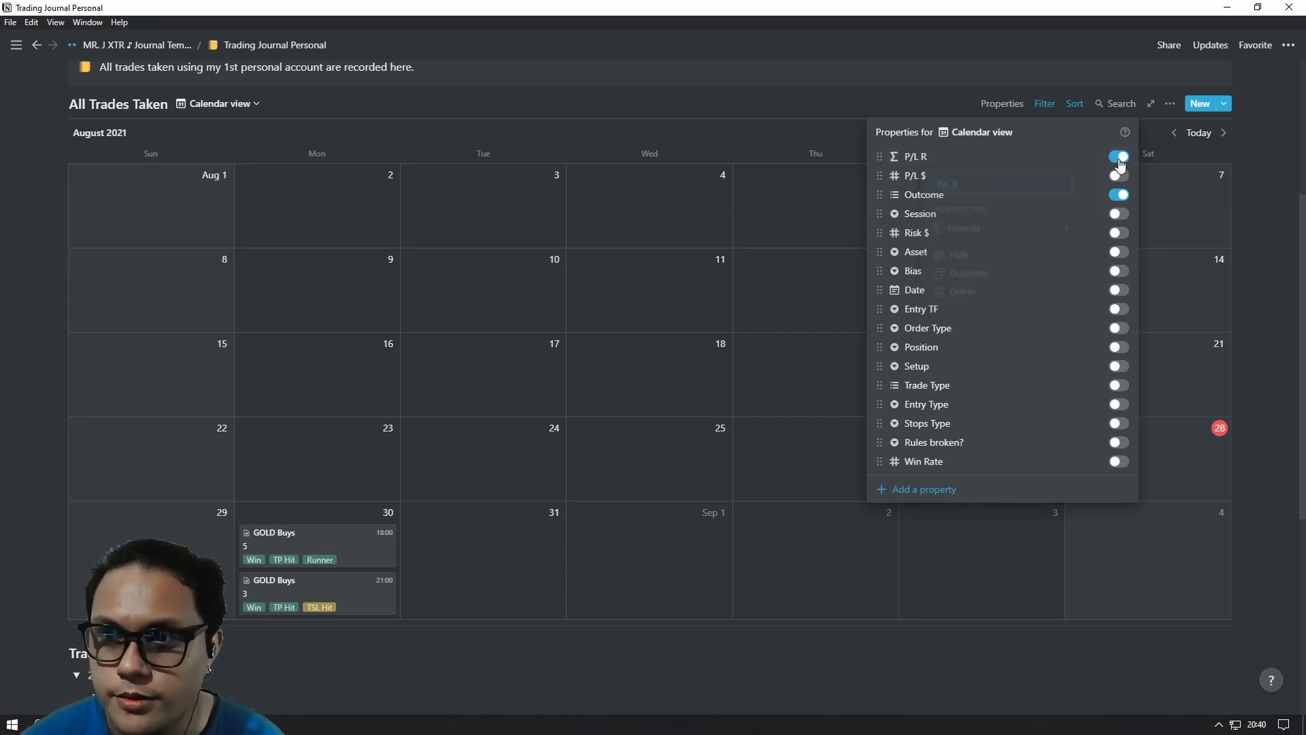
{"action": "left_click", "coordinate": [1119, 157]}
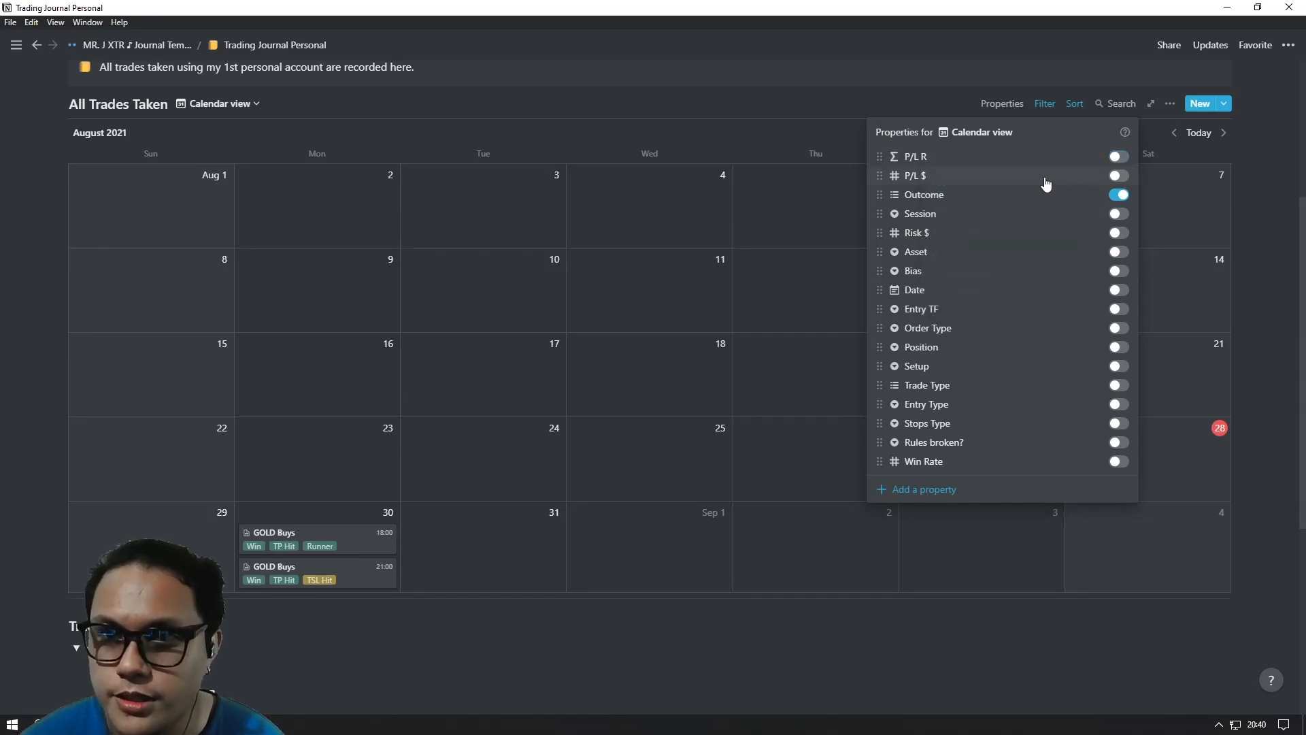
{"action": "left_click", "coordinate": [1118, 177]}
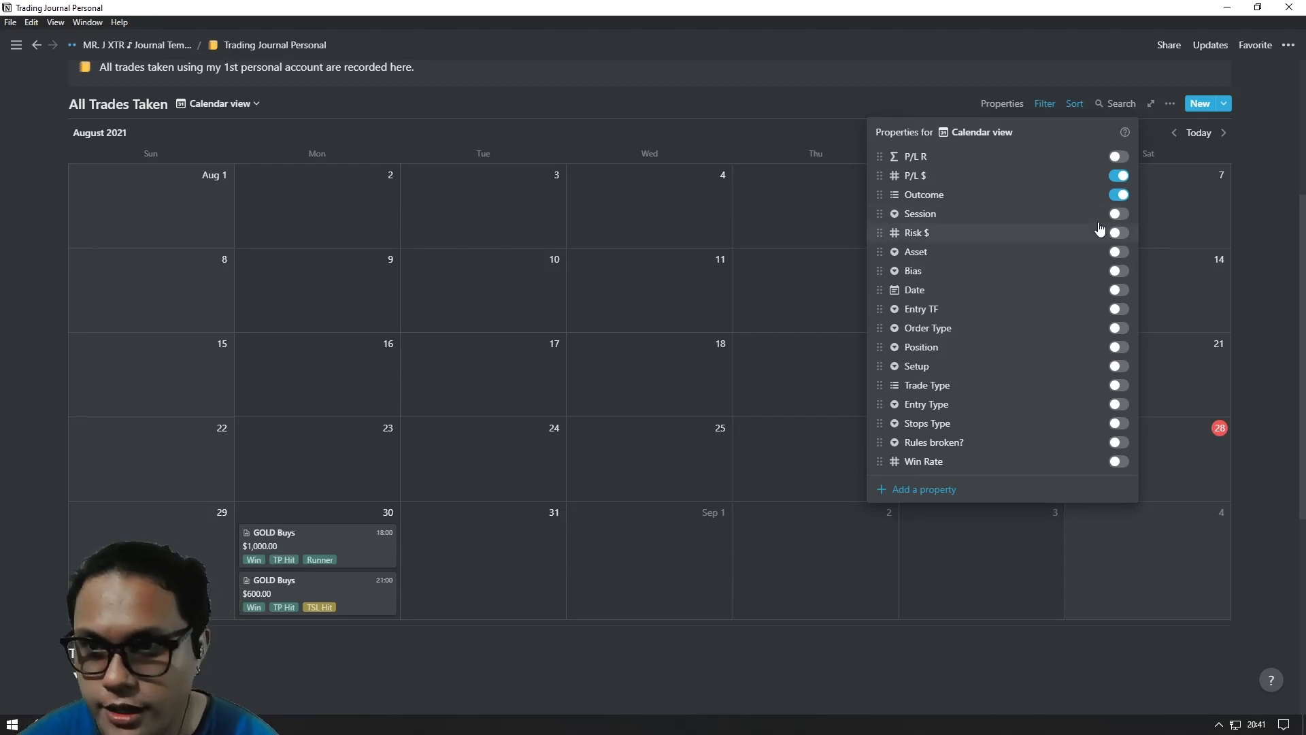
{"action": "left_click", "coordinate": [1118, 213]}
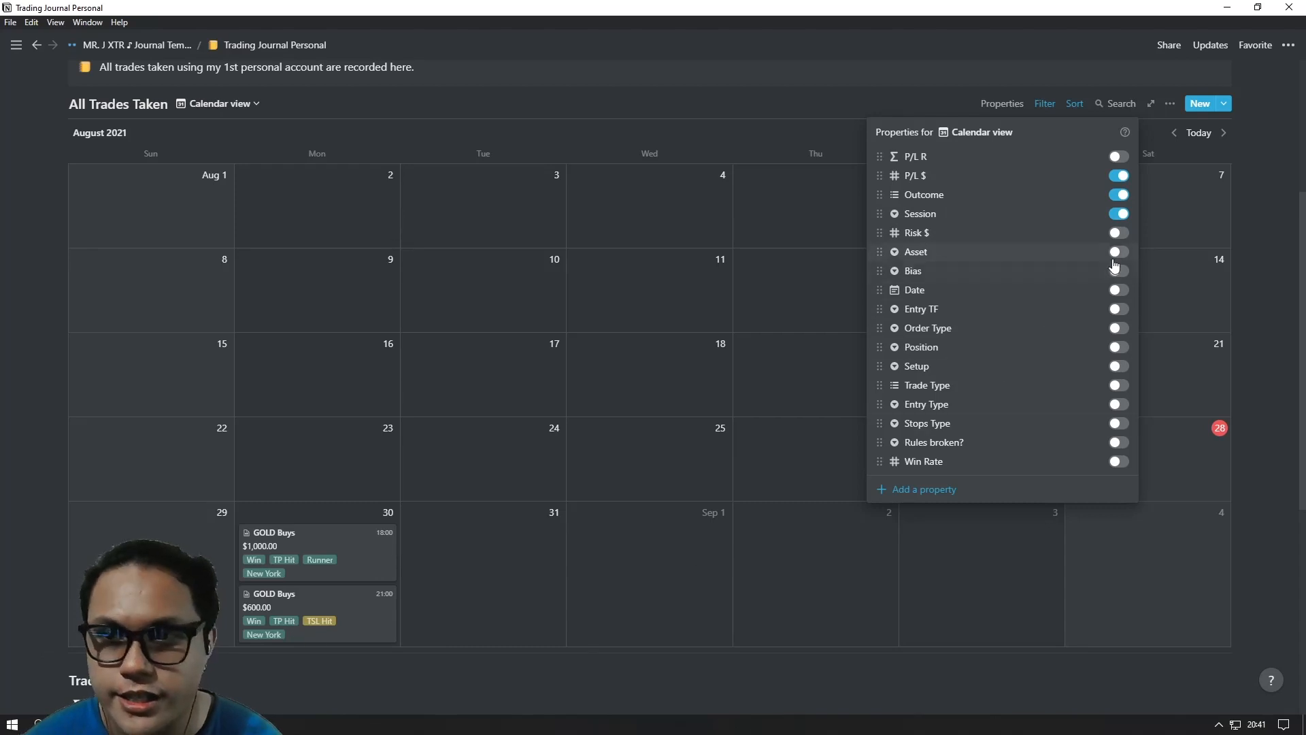
{"action": "left_click", "coordinate": [1118, 214]}
Step: Restore P/L R on the calendar cards, hide P/L $, and close the view's property settings
{"action": "left_click", "coordinate": [1170, 104]}
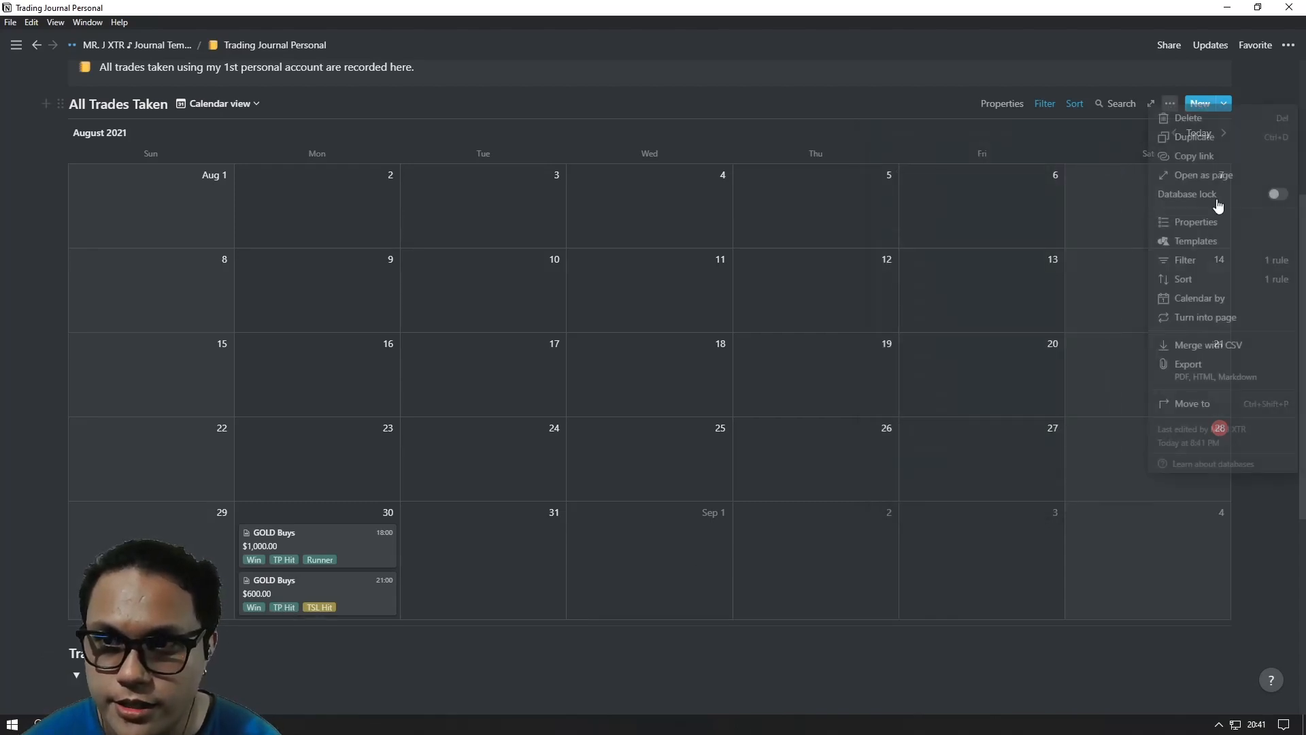
{"action": "left_click", "coordinate": [1198, 224]}
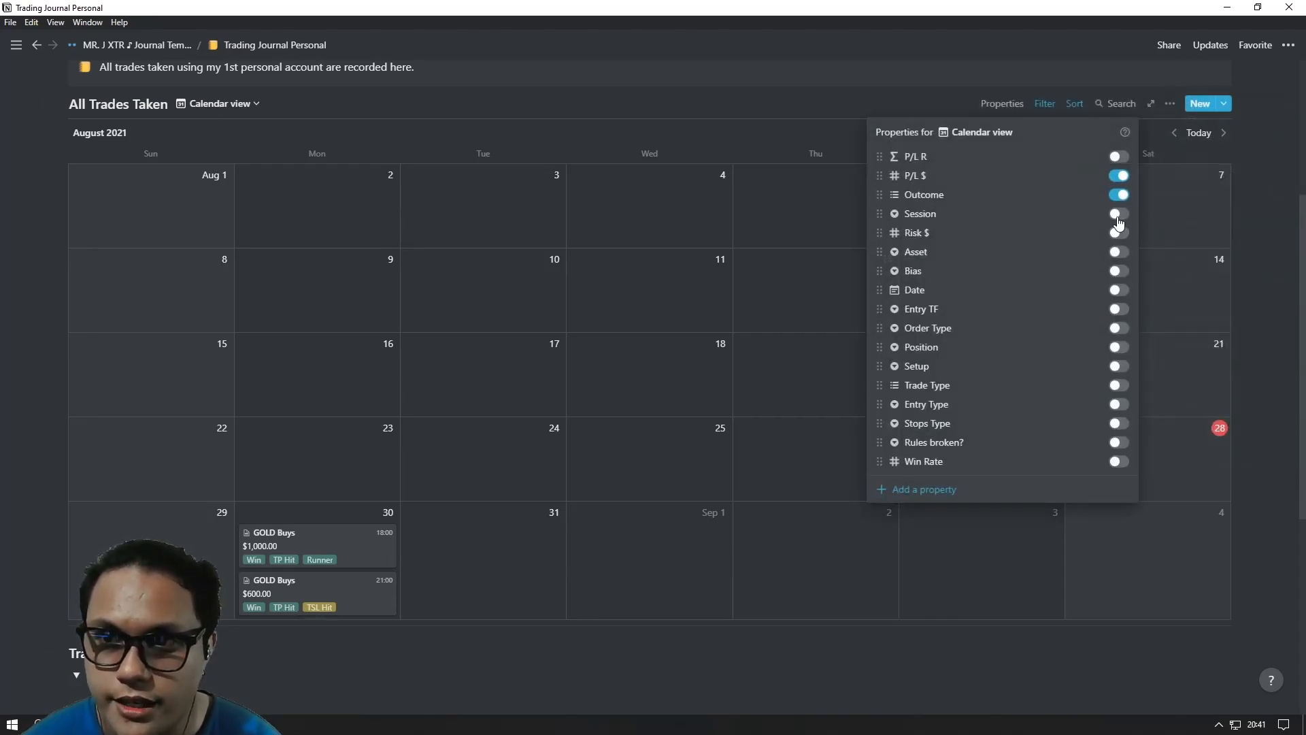
{"action": "left_click", "coordinate": [1118, 156]}
{"action": "left_click", "coordinate": [1118, 176]}
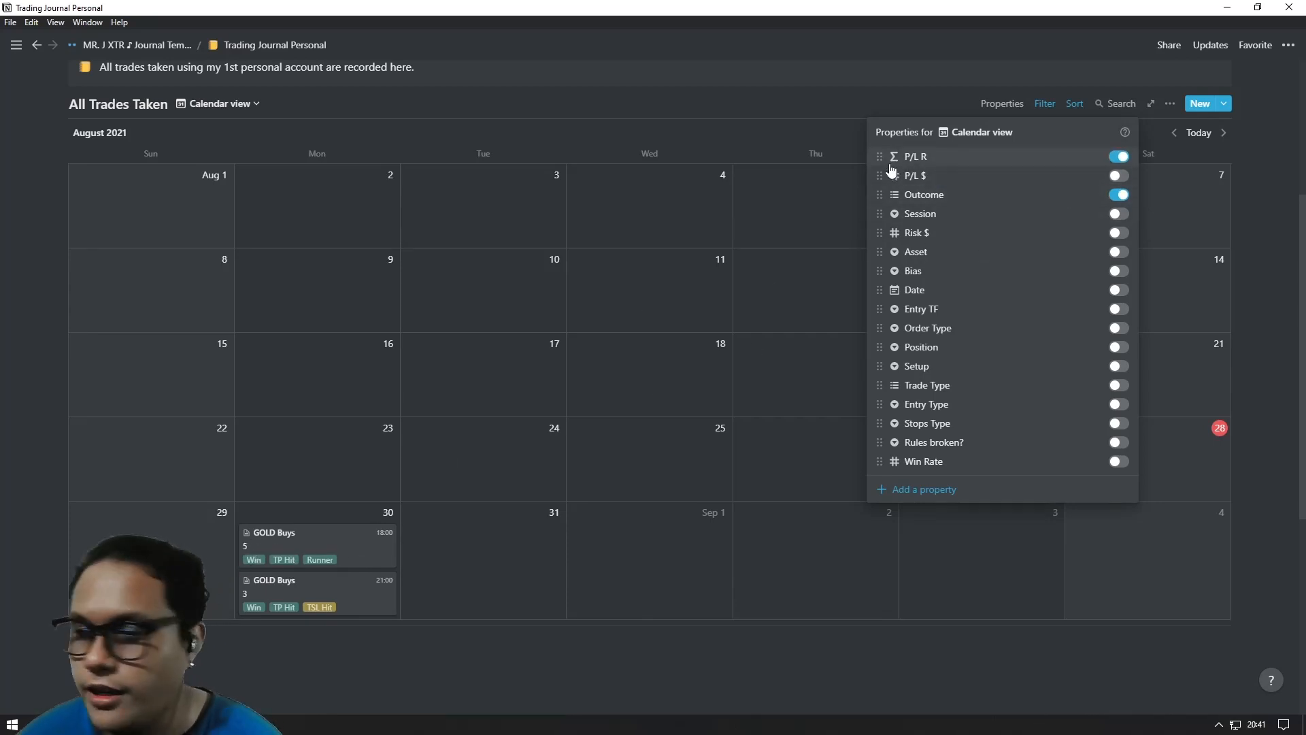
{"action": "left_click", "coordinate": [761, 85]}
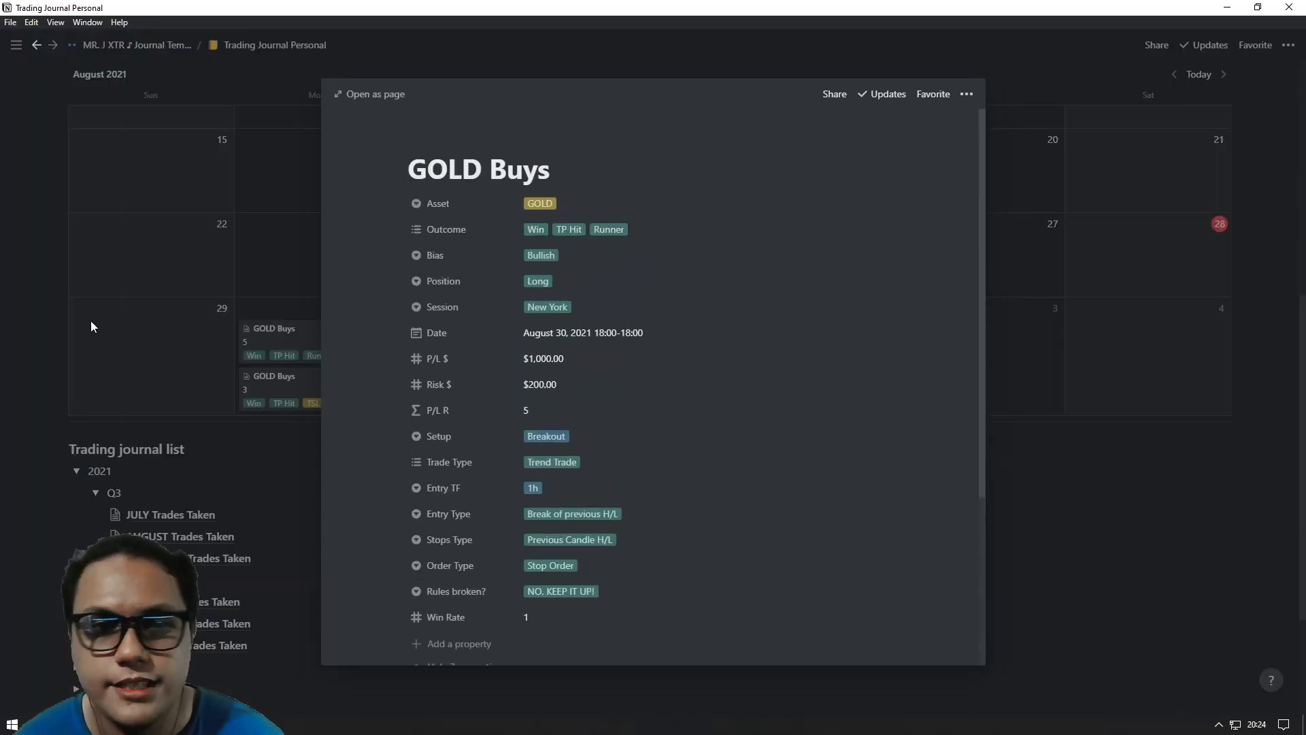
Step: Close the open GOLD Buys trade and go to the main Journal Template page to look over its sections
{"action": "left_click", "coordinate": [92, 321]}
{"action": "scroll", "coordinate": [533, 557], "scroll_direction": "up", "scroll_amount": 10}
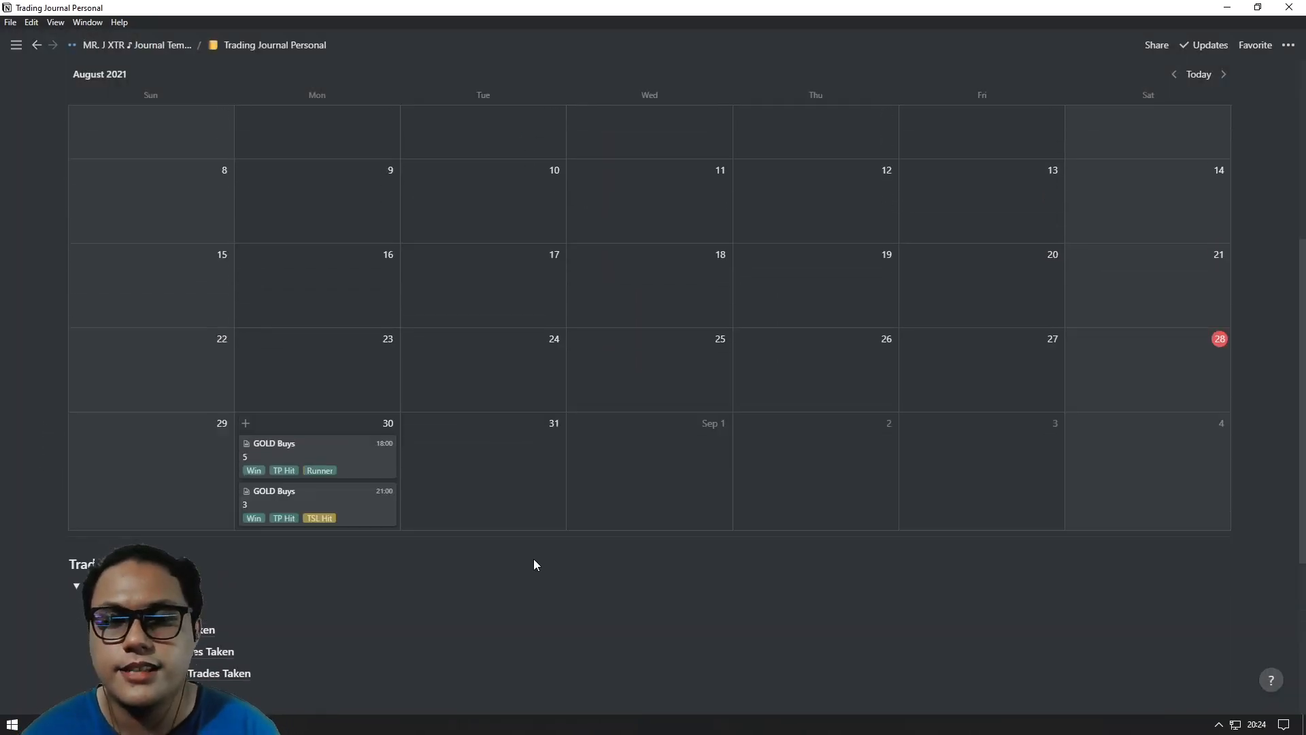
{"action": "left_click", "coordinate": [207, 295]}
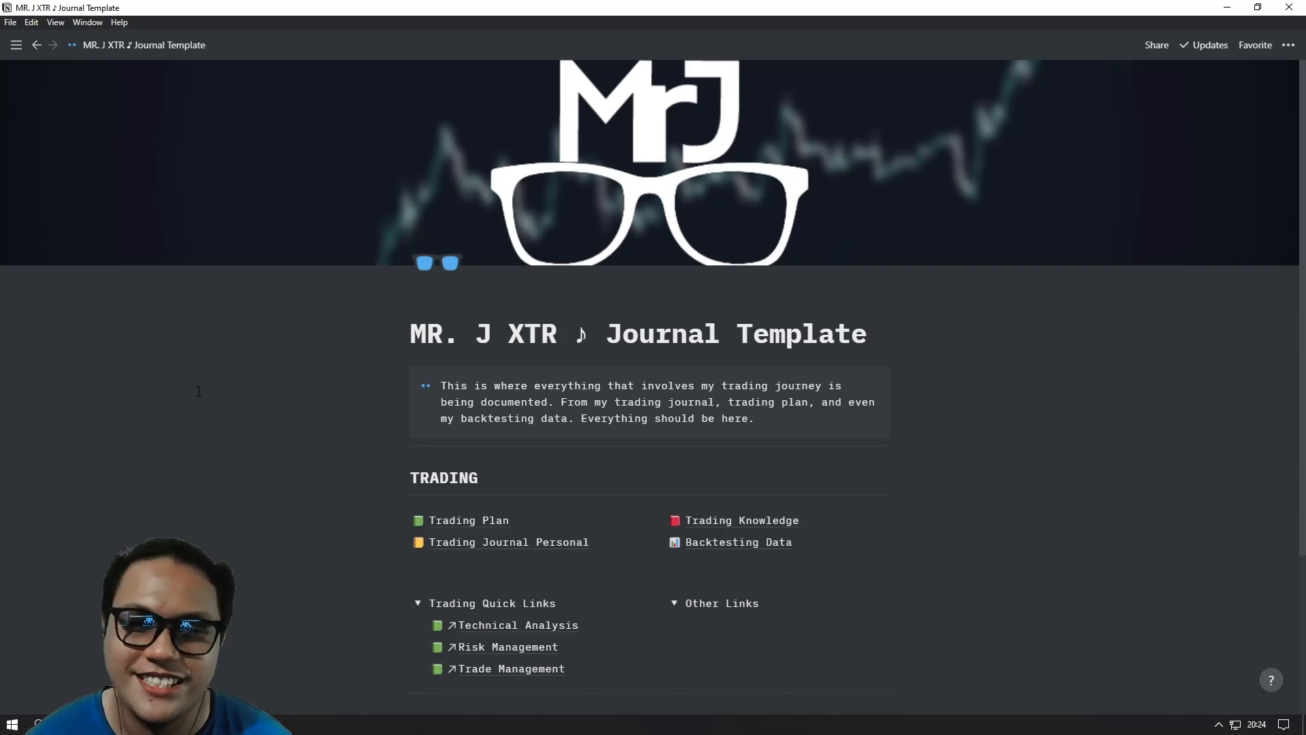
{"action": "scroll", "coordinate": [199, 390], "scroll_direction": "down", "scroll_amount": 3}
{"action": "scroll", "coordinate": [370, 529], "scroll_direction": "up", "scroll_amount": 3}
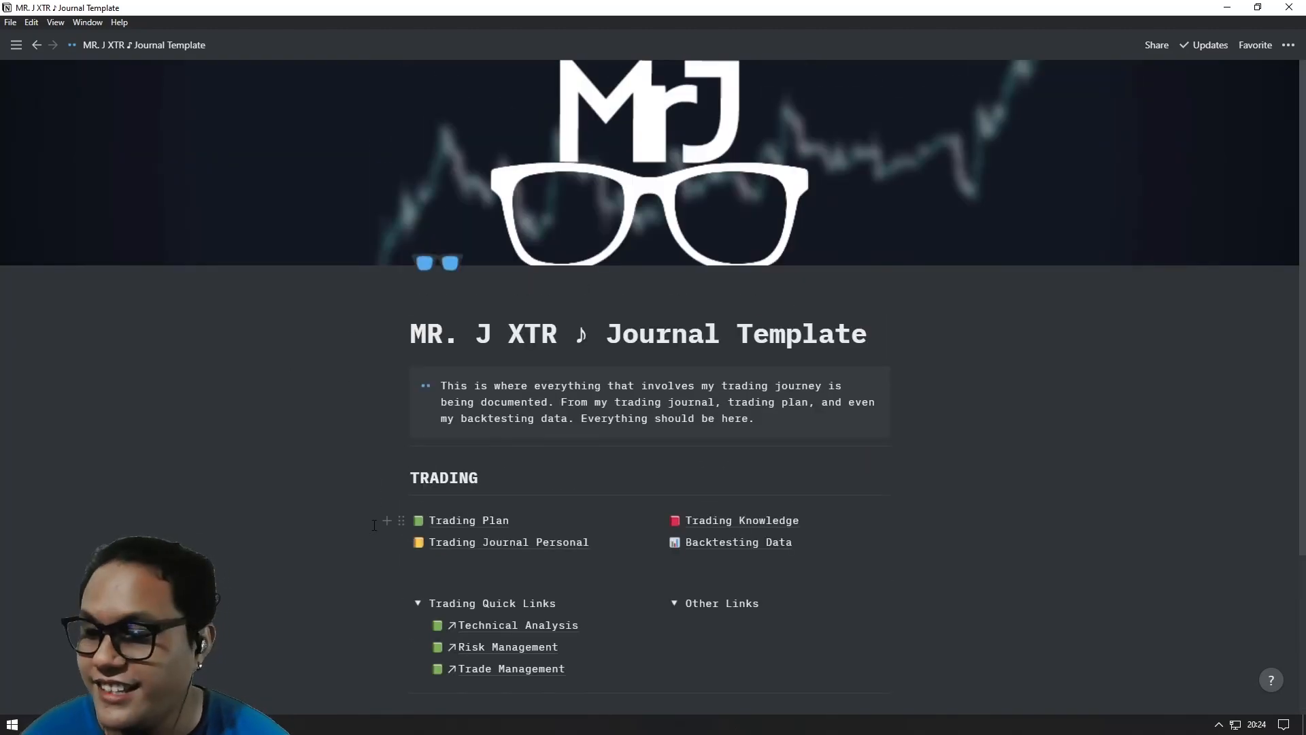